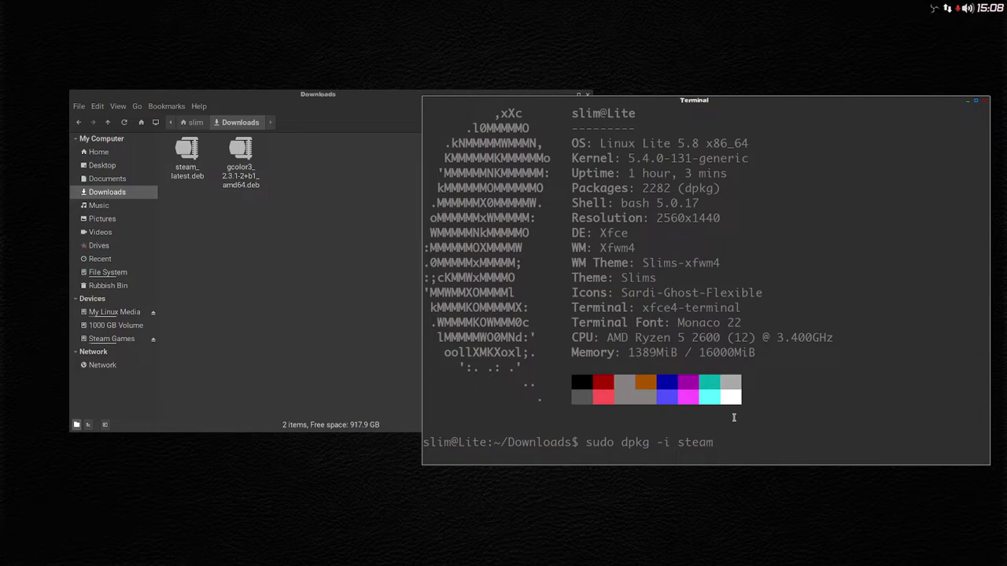
# Step: Install steam_latest.deb from the Downloads folder with sudo dpkg -i, entering the account password when asked
pyautogui.write('_')
pyautogui.write('lateds')
pyautogui.press('BackSpace')
pyautogui.press('BackSpace')
pyautogui.write('st.deb')
pyautogui.press('Return')
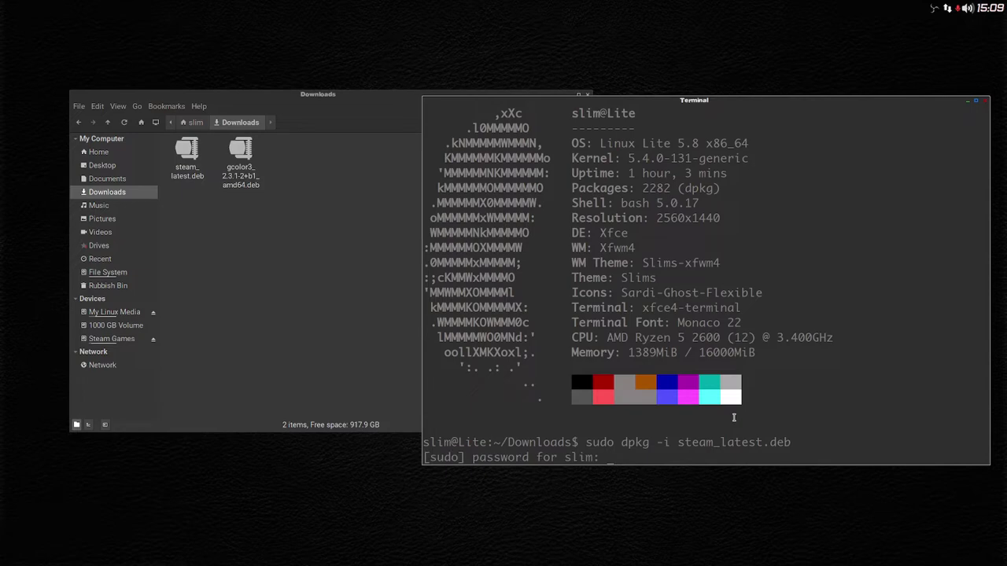
pyautogui.press('Return')
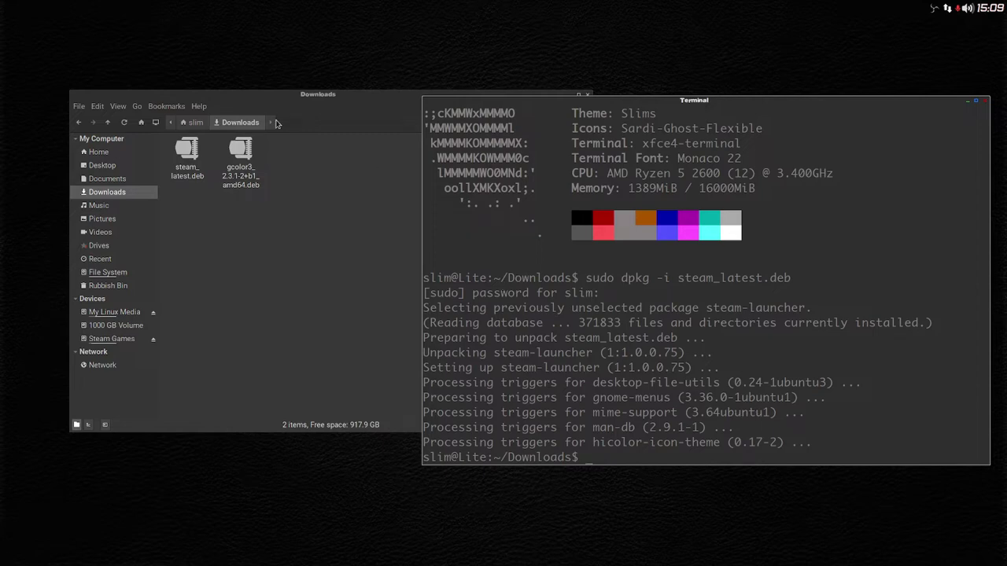
# Step: Close the Downloads file manager window and the terminal window
pyautogui.click(348, 109)
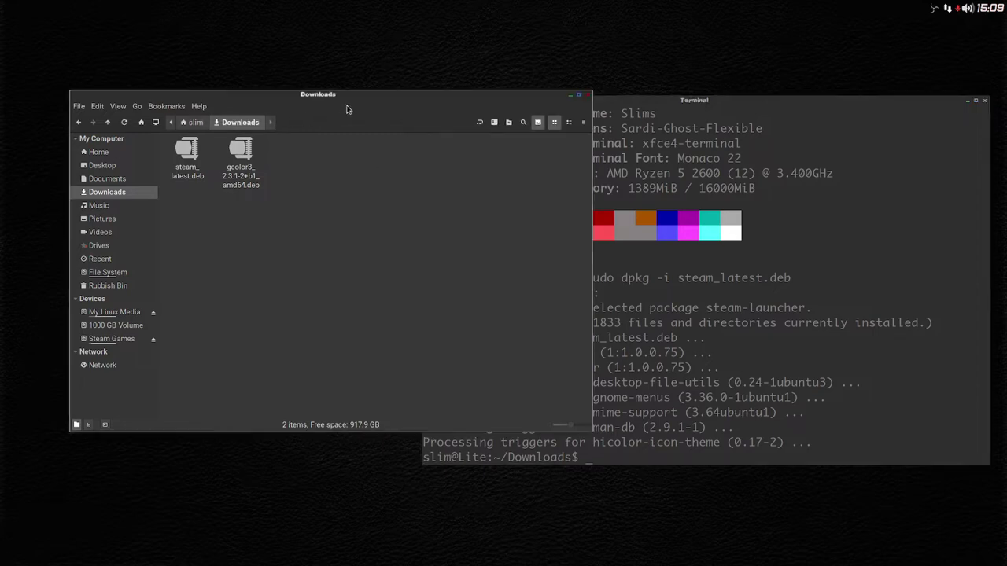
pyautogui.click(587, 94)
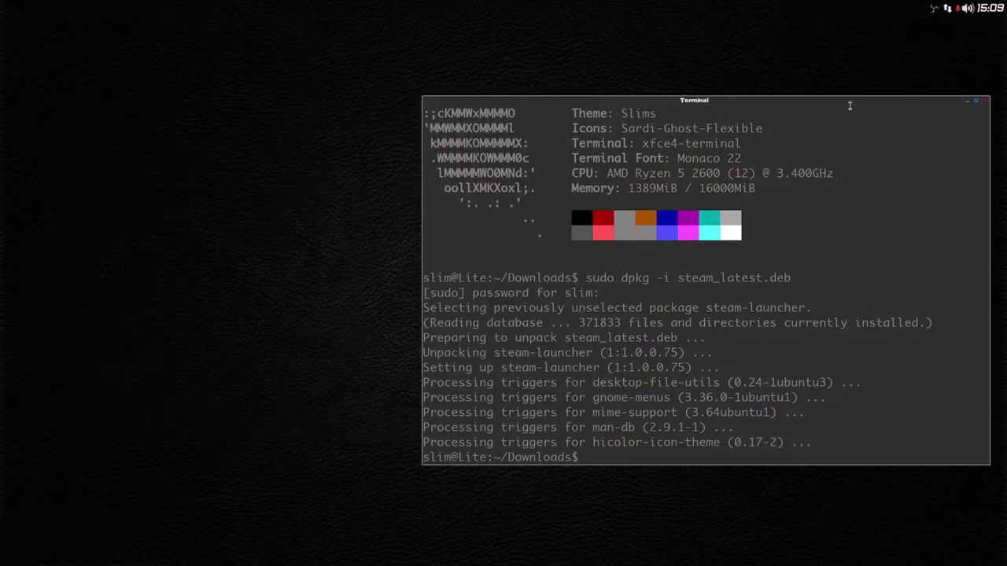
pyautogui.moveTo(835, 102); pyautogui.dragTo(731, 94)
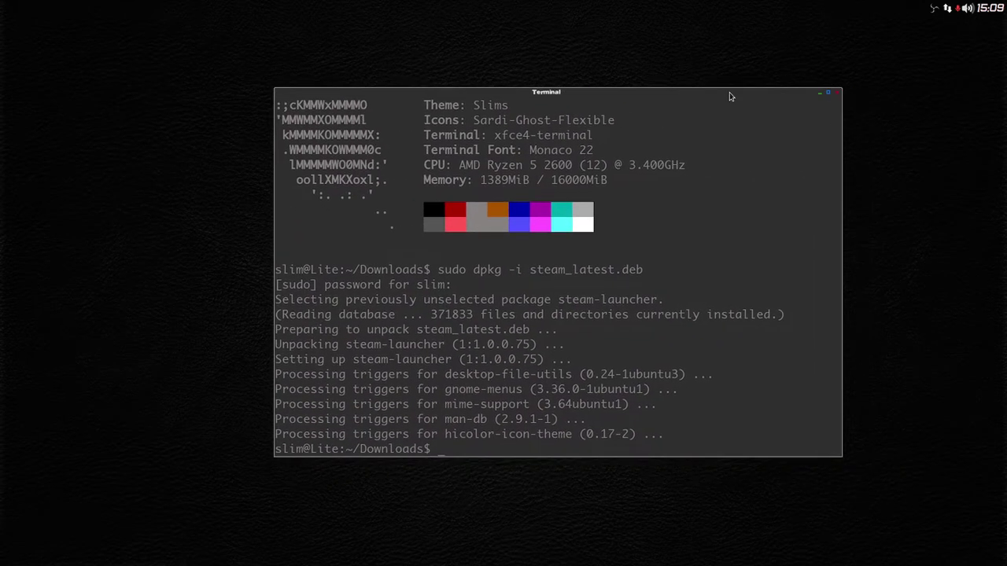
pyautogui.click(838, 95)
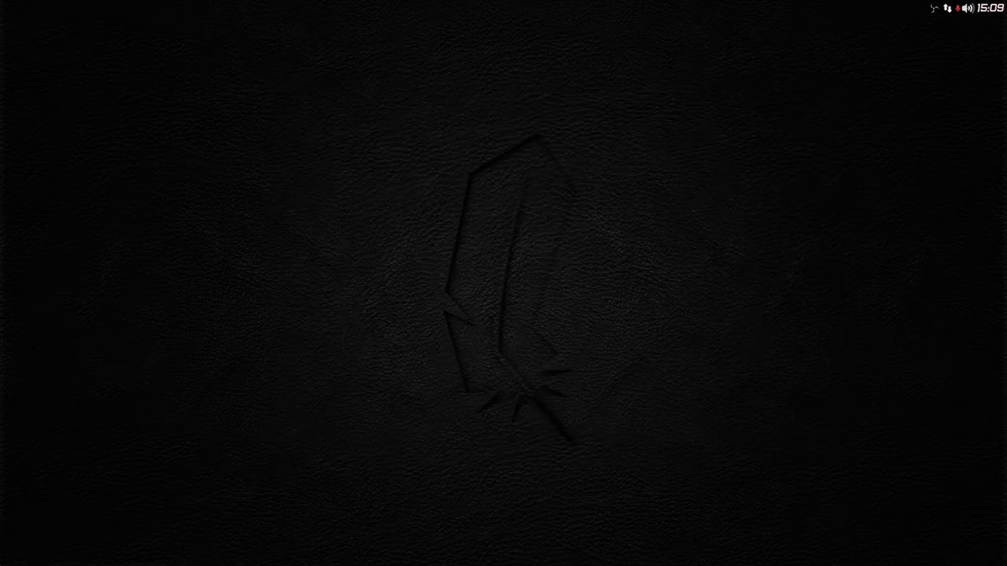
# Step: Launch Steam from the Games category of the applications menu
pyautogui.click(12, 561)
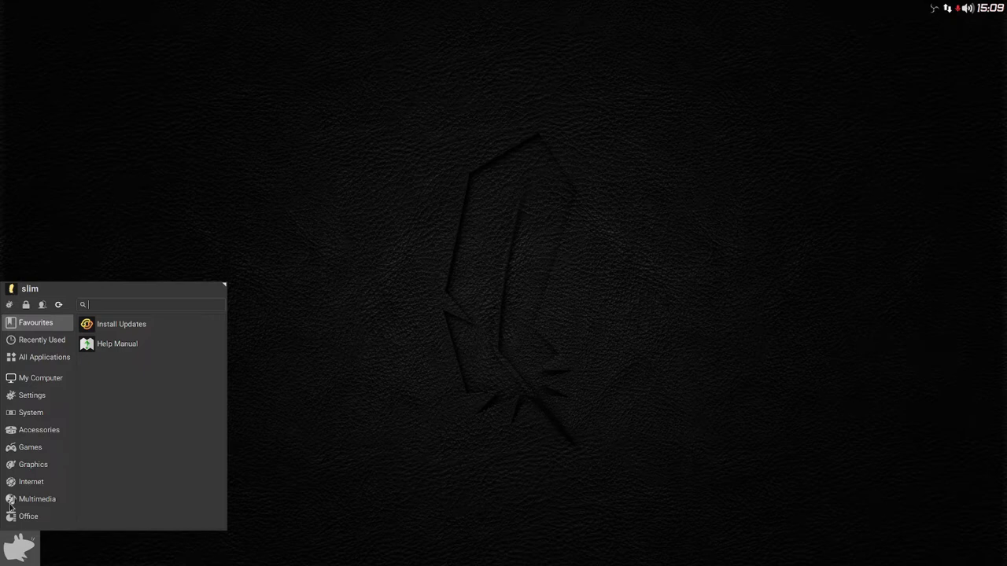
pyautogui.moveTo(34, 343)
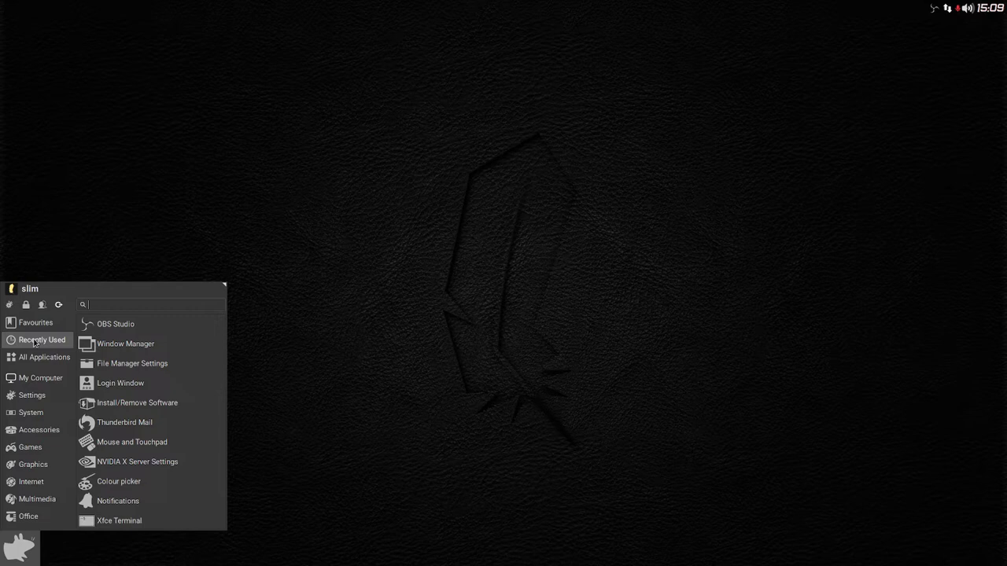
pyautogui.moveTo(32, 448)
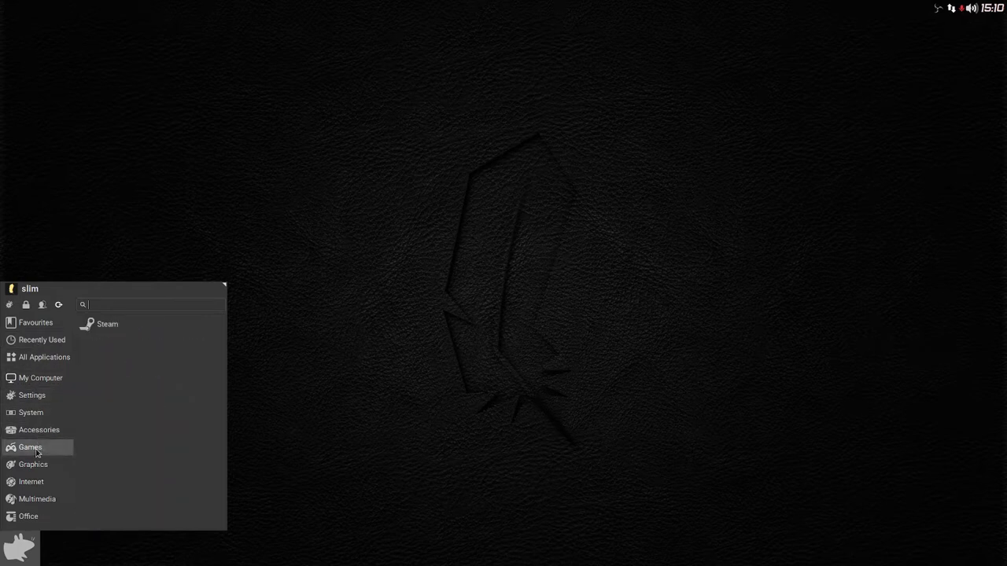
pyautogui.click(122, 326)
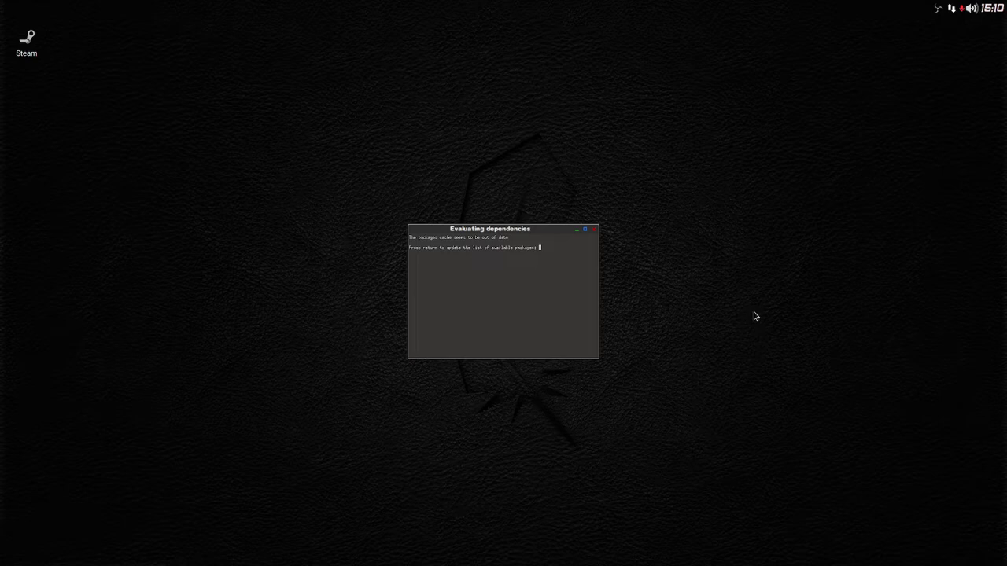
# Step: Agree to update the list of available packages and authenticate with the account password
pyautogui.press('Return')
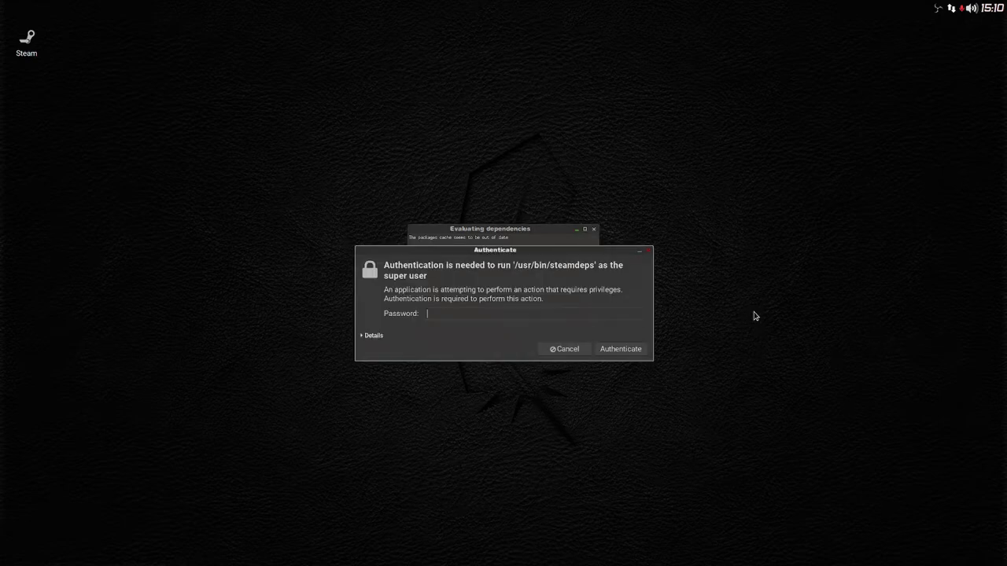
pyautogui.write('************')
pyautogui.press('Return')
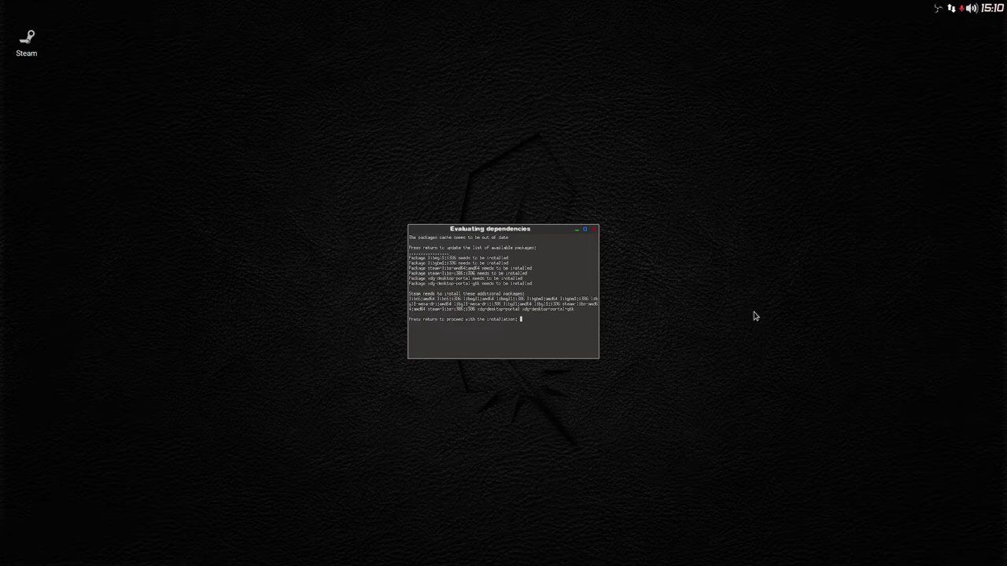
# Step: Install the additional packages Steam needs, answering y to continue, and finish the dependency setup
pyautogui.press('Return')
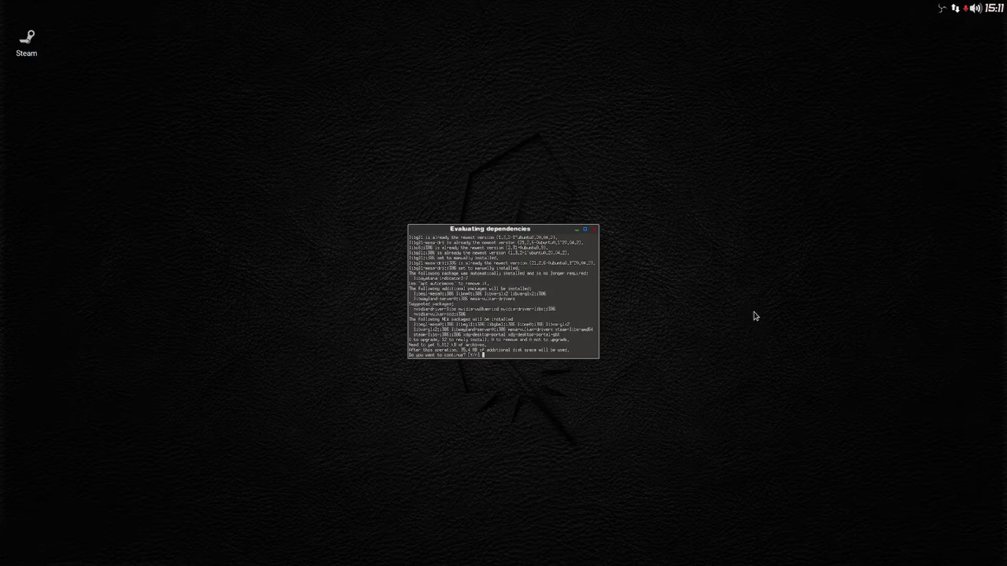
pyautogui.write('y')
pyautogui.press('Return')
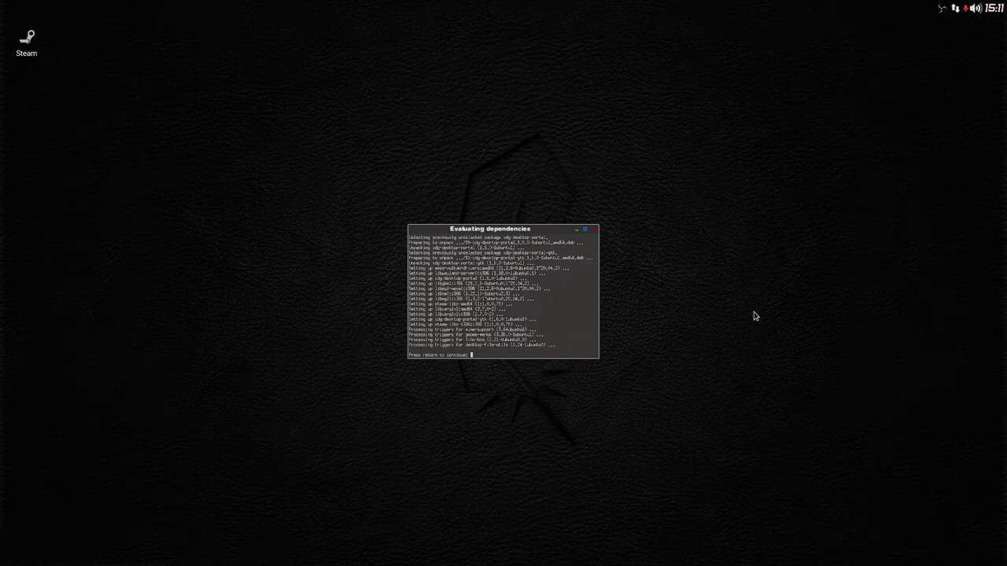
pyautogui.press('Return')
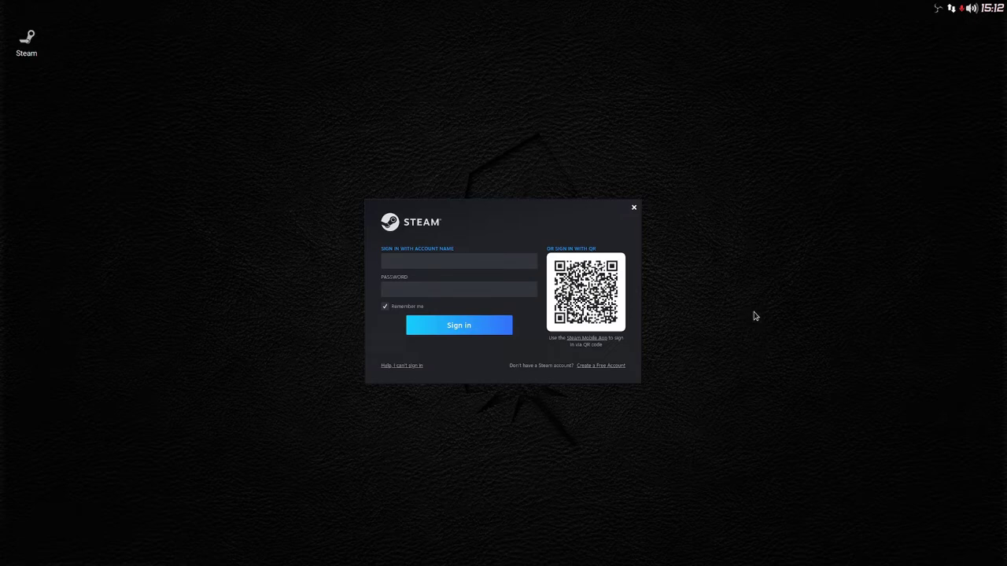
# Step: Sign in to Steam with the account name and password, and enter the Steam Guard verification code
pyautogui.click(398, 262)
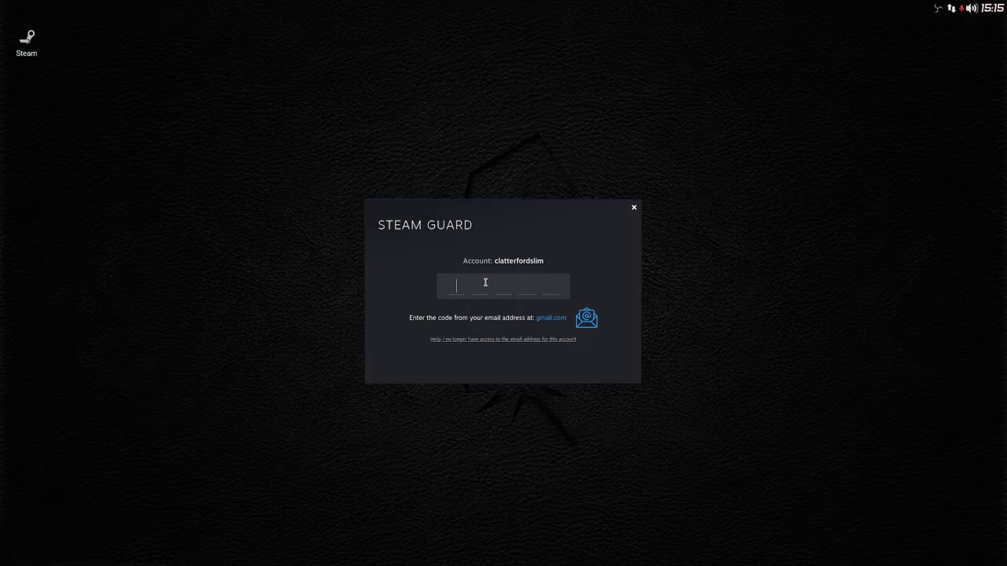
pyautogui.hotkey('ctrl', 'v')
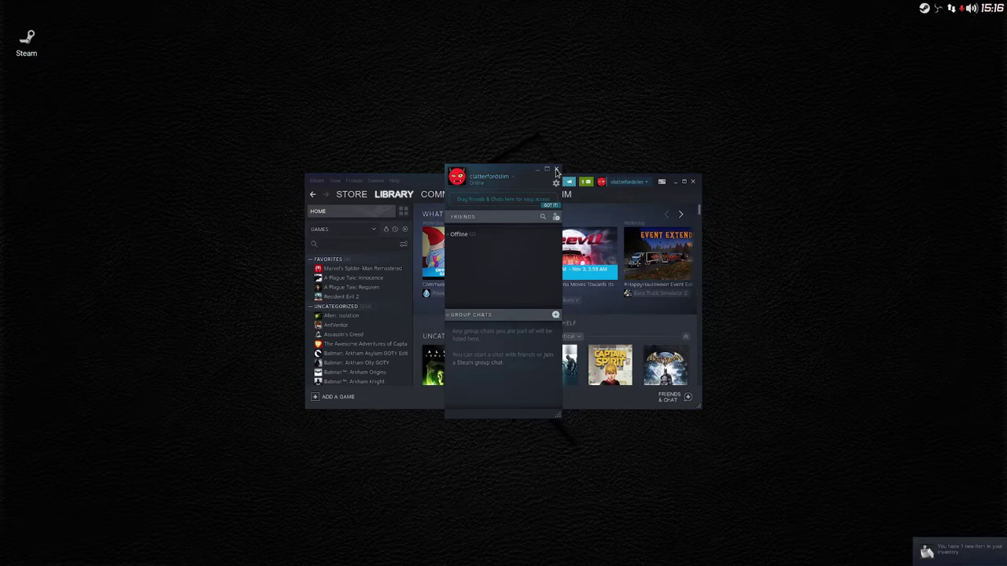
# Step: Close the friends list window and maximize the Steam library window
pyautogui.click(556, 171)
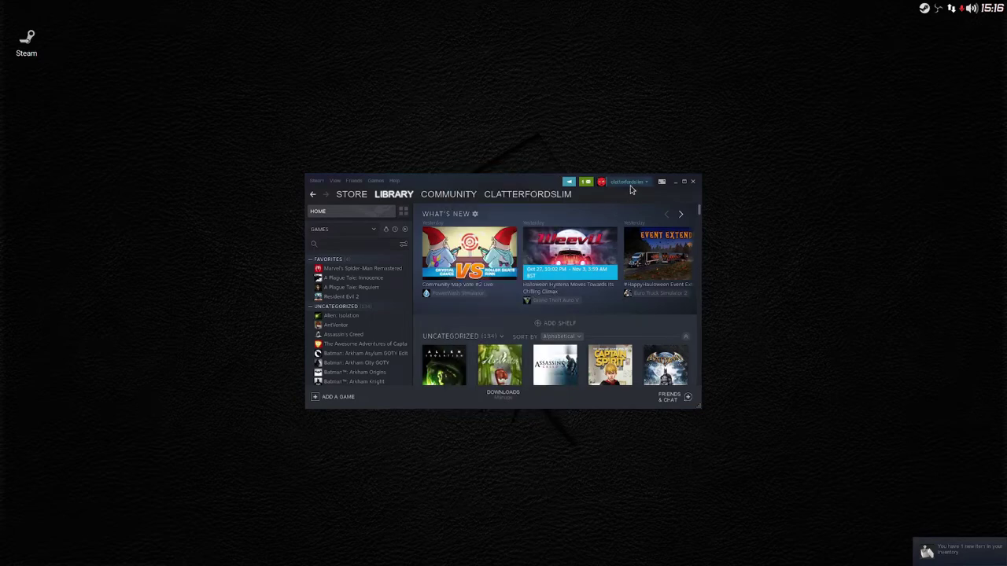
pyautogui.moveTo(515, 190)
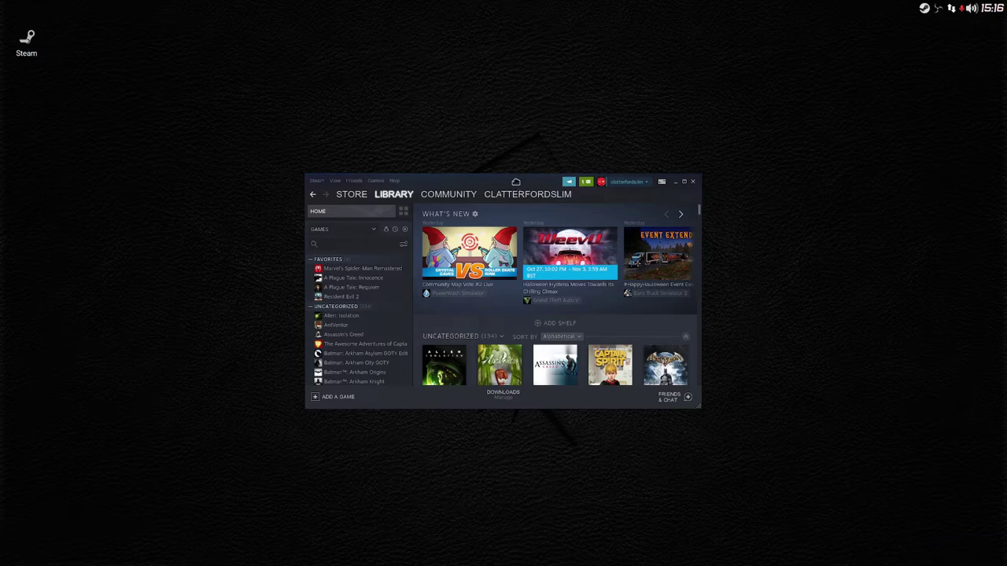
pyautogui.moveTo(517, 186); pyautogui.dragTo(497, 166)
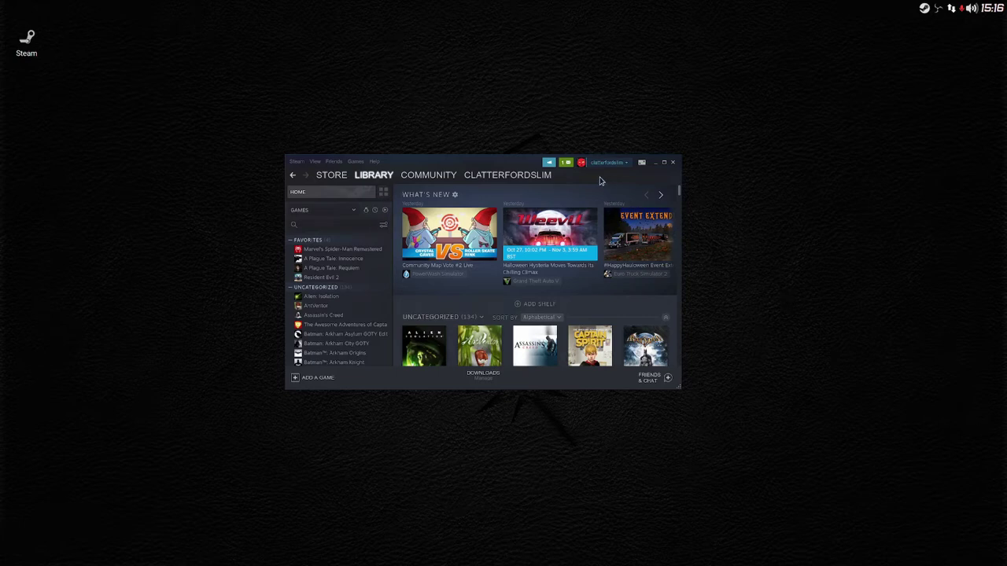
pyautogui.click(565, 164)
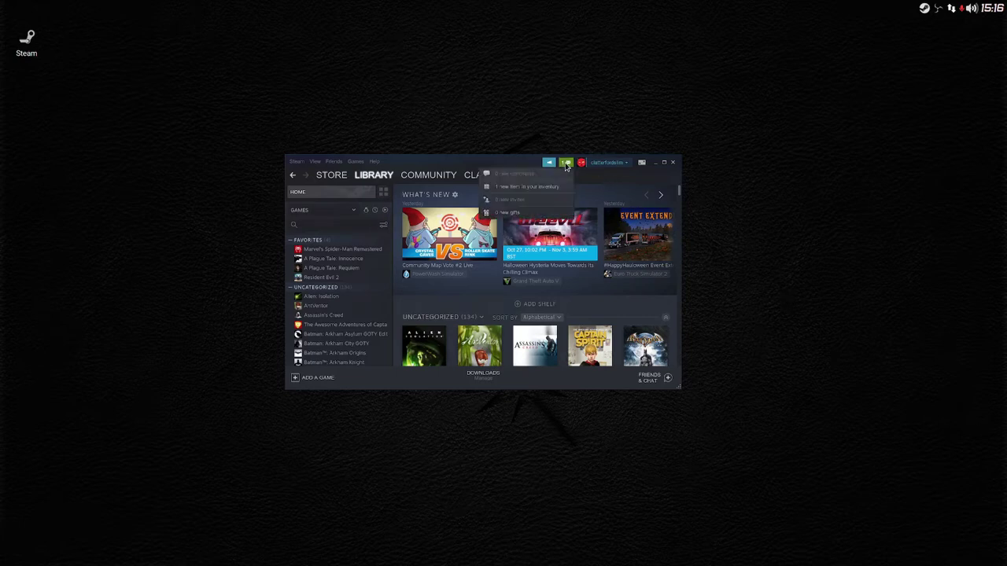
pyautogui.click(566, 164)
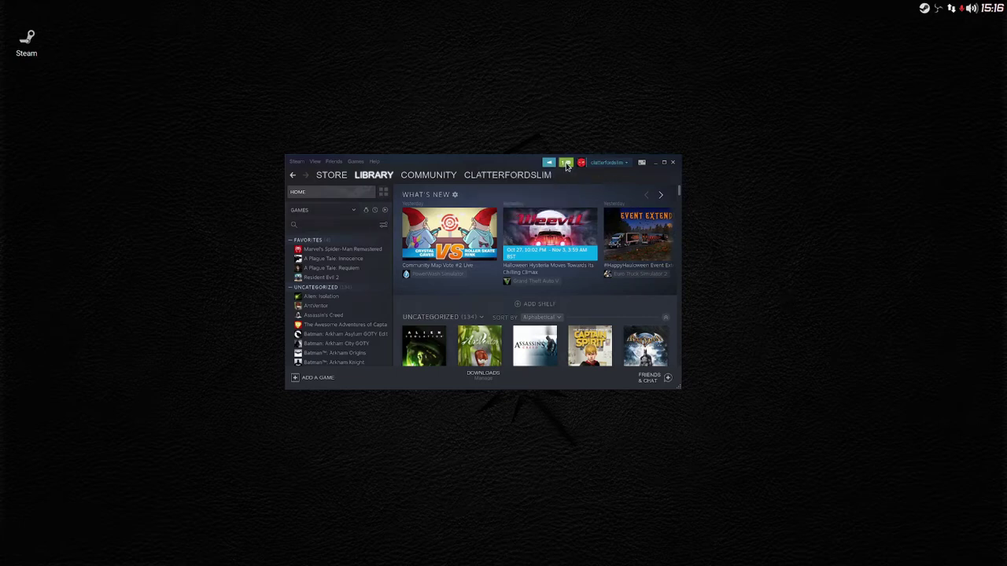
pyautogui.click(665, 165)
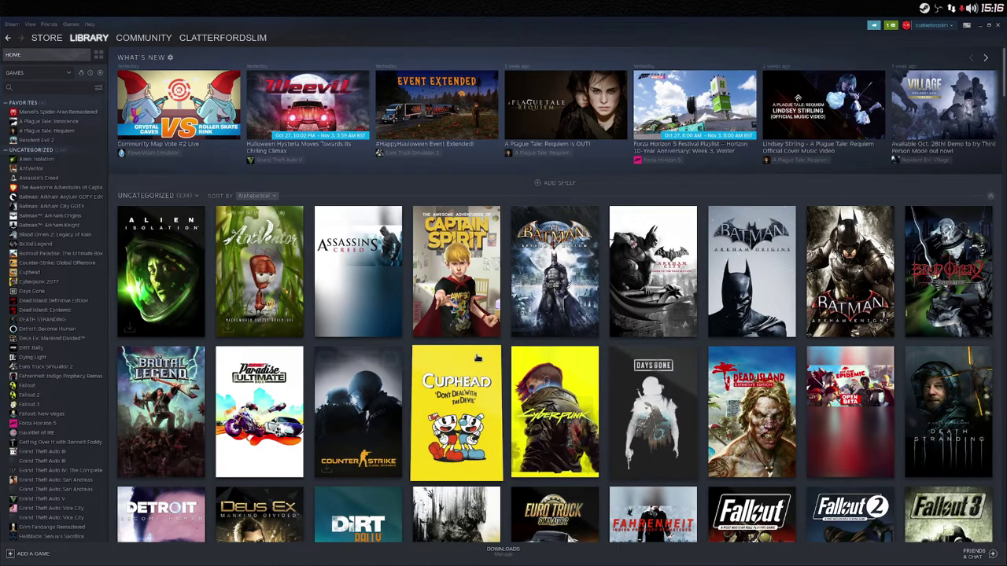
# Step: Switch to OBS Studio to check the running recording, and minimize its window again
pyautogui.moveTo(447, 362)
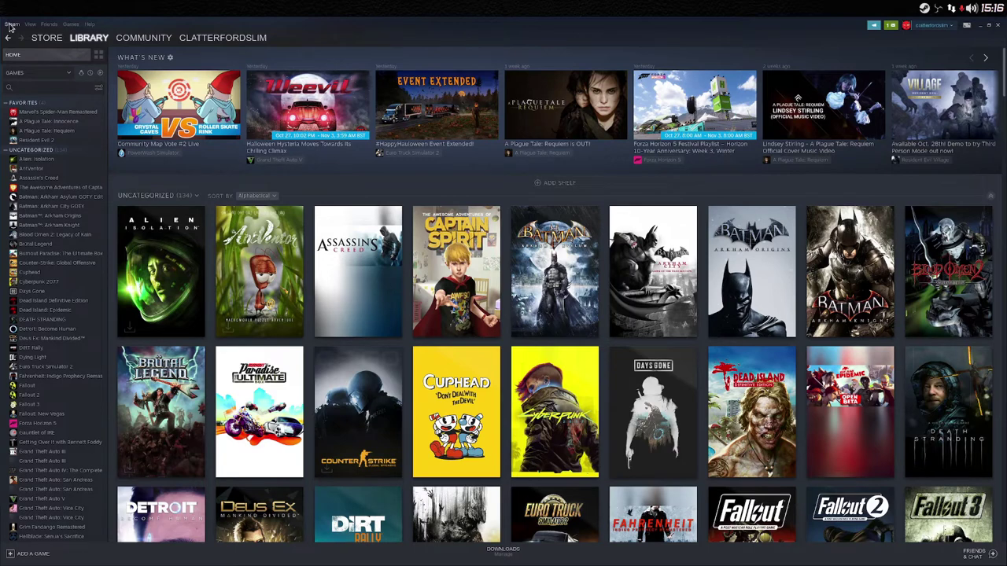
pyautogui.moveTo(536, 561)
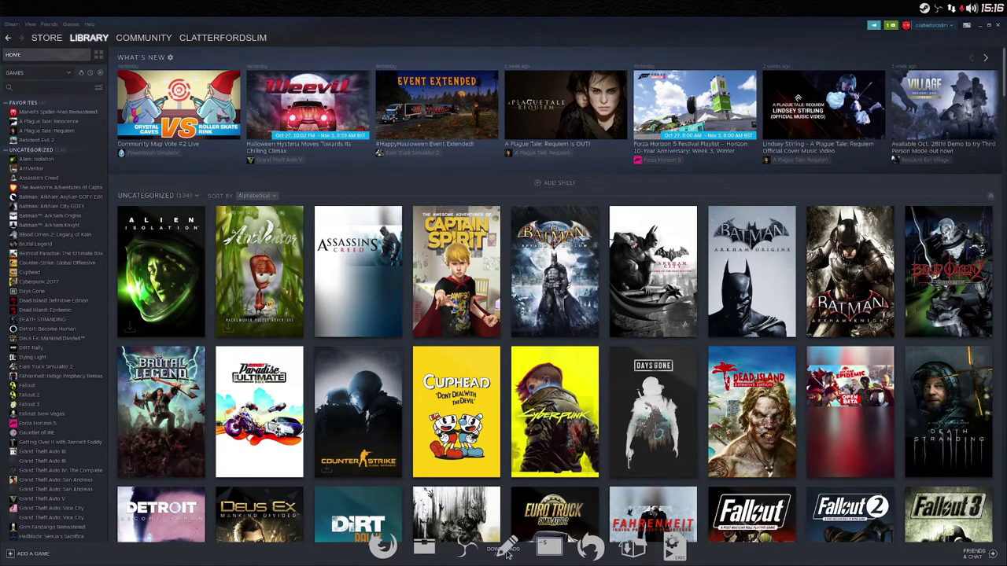
pyautogui.moveTo(468, 555)
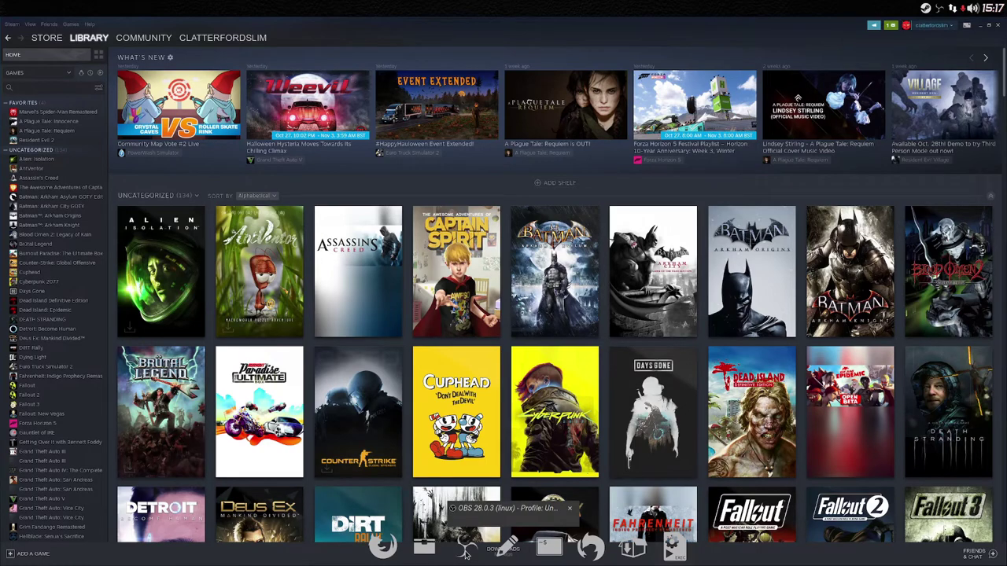
pyautogui.click(465, 556)
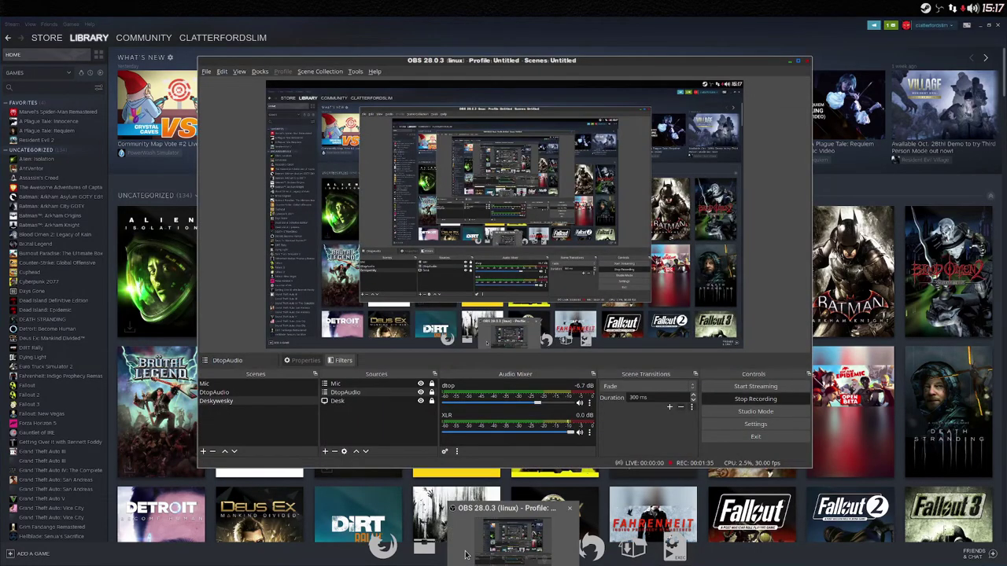
pyautogui.click(788, 64)
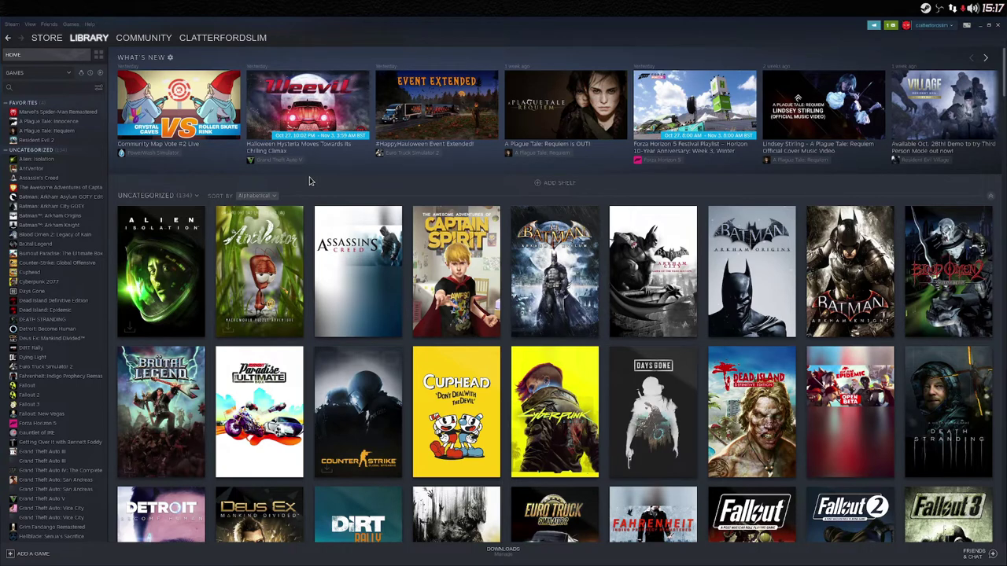
pyautogui.click(16, 556)
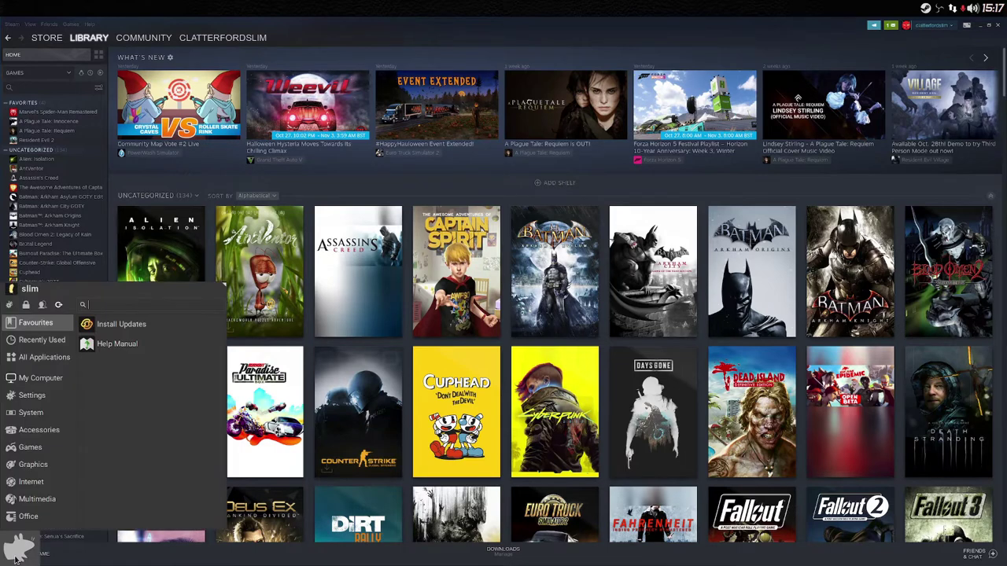
pyautogui.click(40, 340)
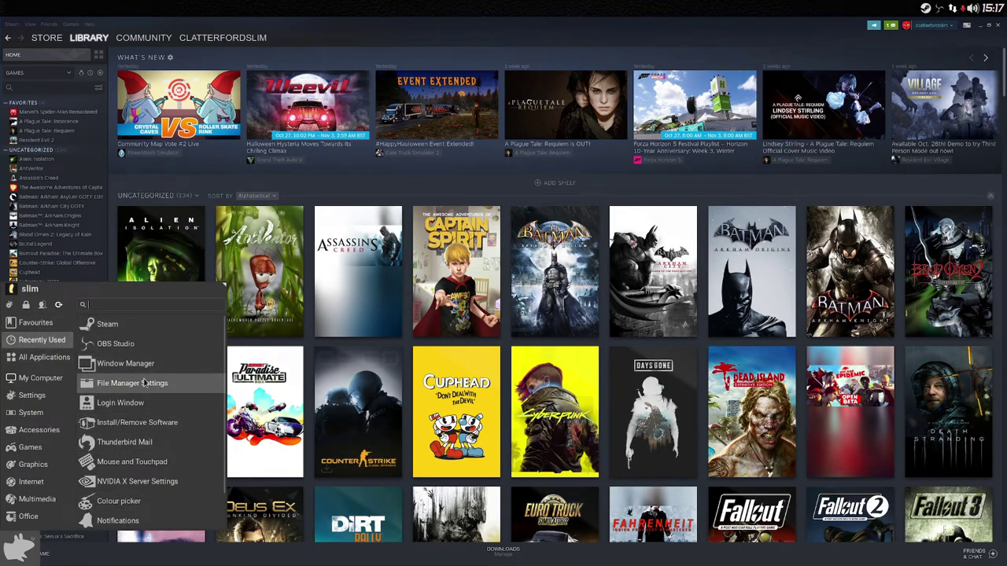
pyautogui.click(32, 482)
pyautogui.click(36, 323)
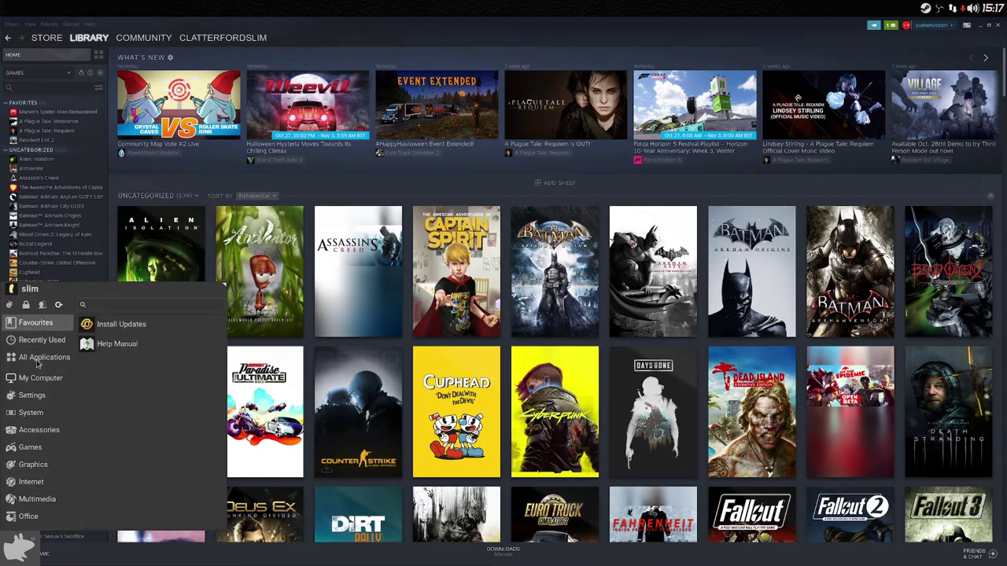
pyautogui.click(40, 377)
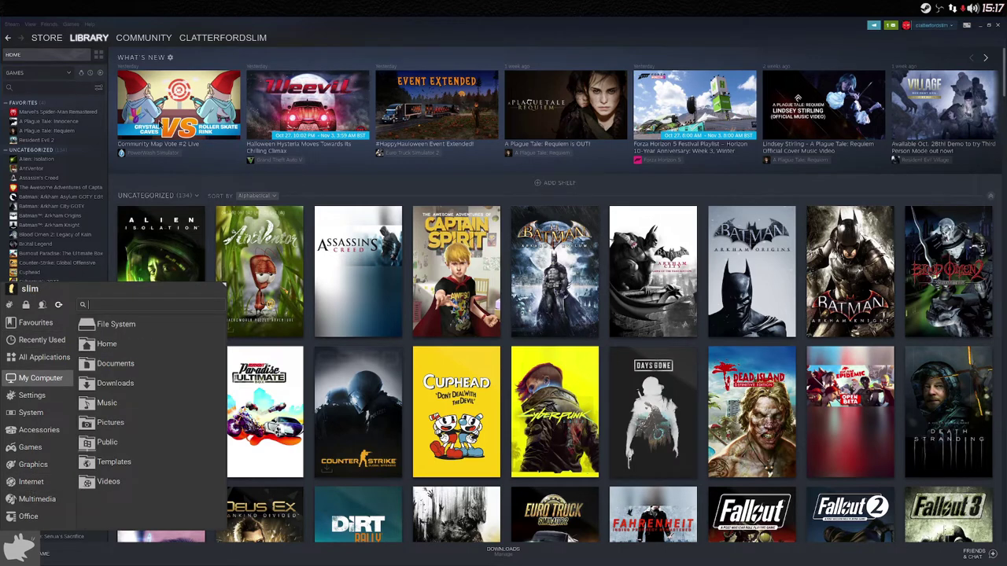
pyautogui.click(351, 37)
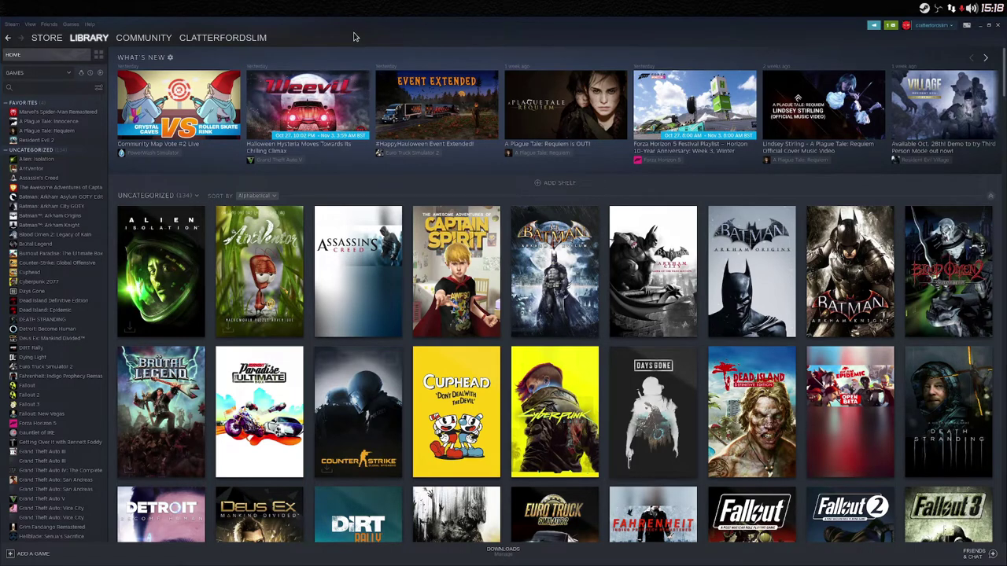
# Step: Enable Steam Play for all other titles in the client settings and run them with Proton Experimental
pyautogui.click(11, 25)
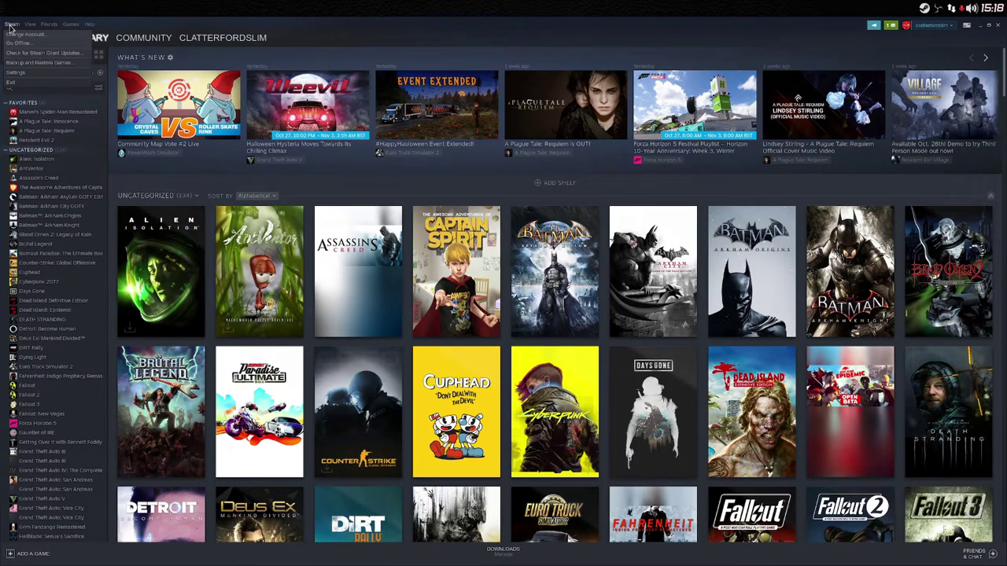
pyautogui.click(24, 74)
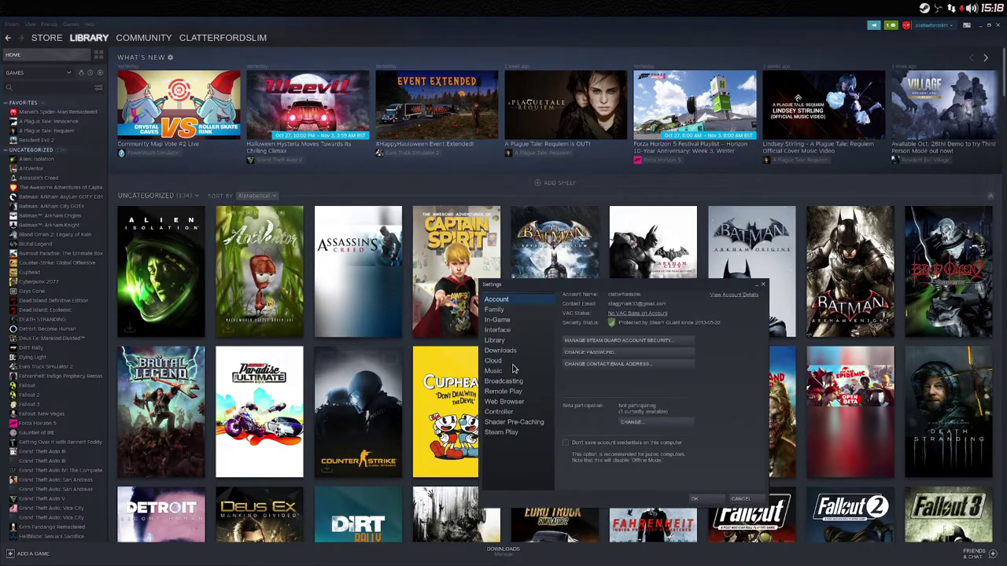
pyautogui.click(507, 436)
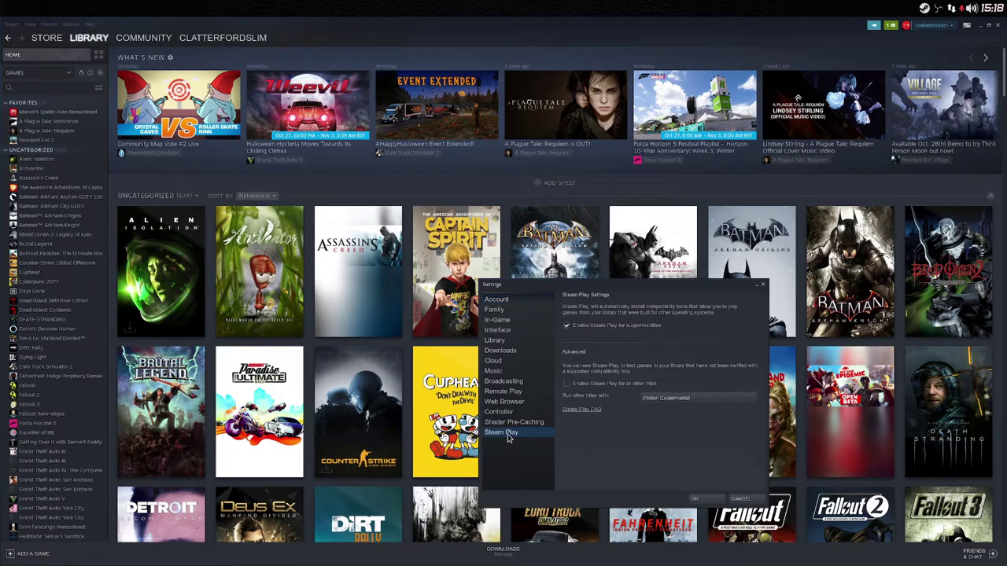
pyautogui.click(567, 384)
pyautogui.click(753, 403)
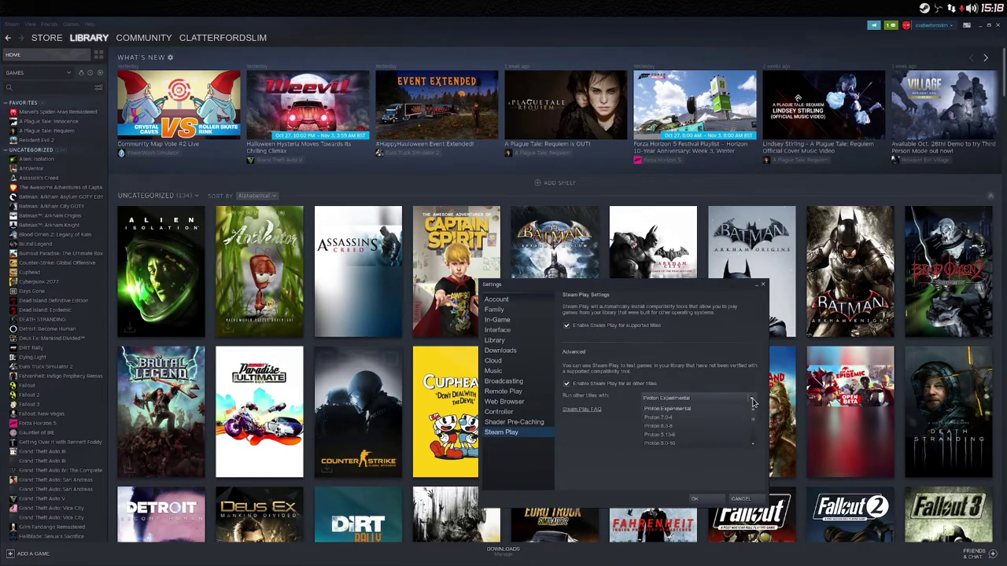
pyautogui.click(710, 410)
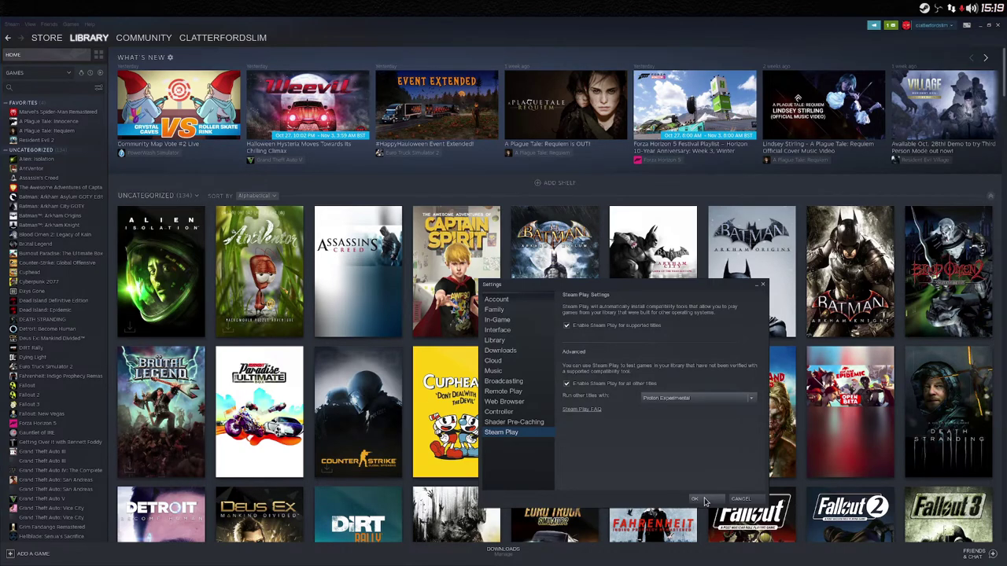
pyautogui.click(695, 500)
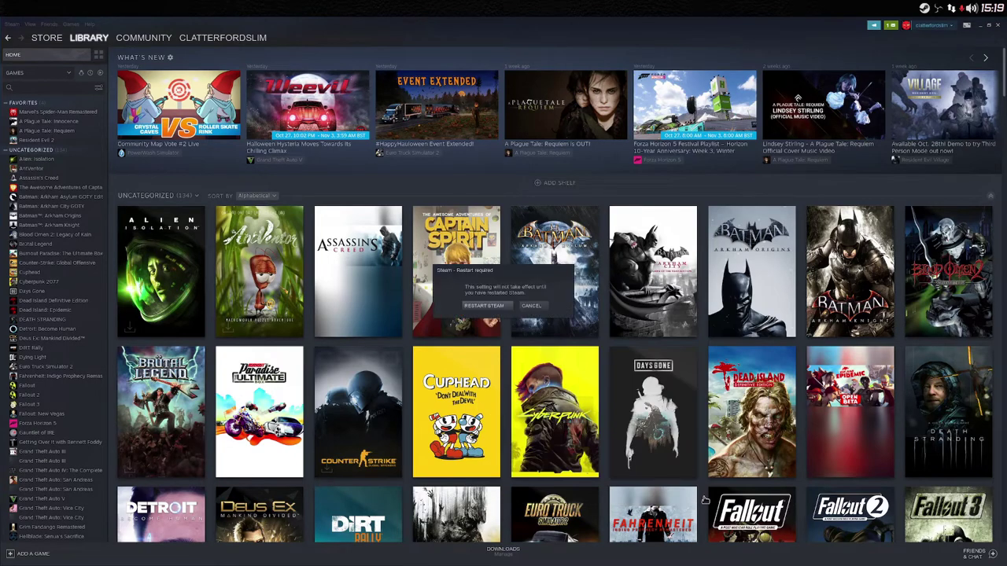
# Step: Restart Steam to apply the compatibility setting and accept all optional cookies in the store
pyautogui.click(483, 306)
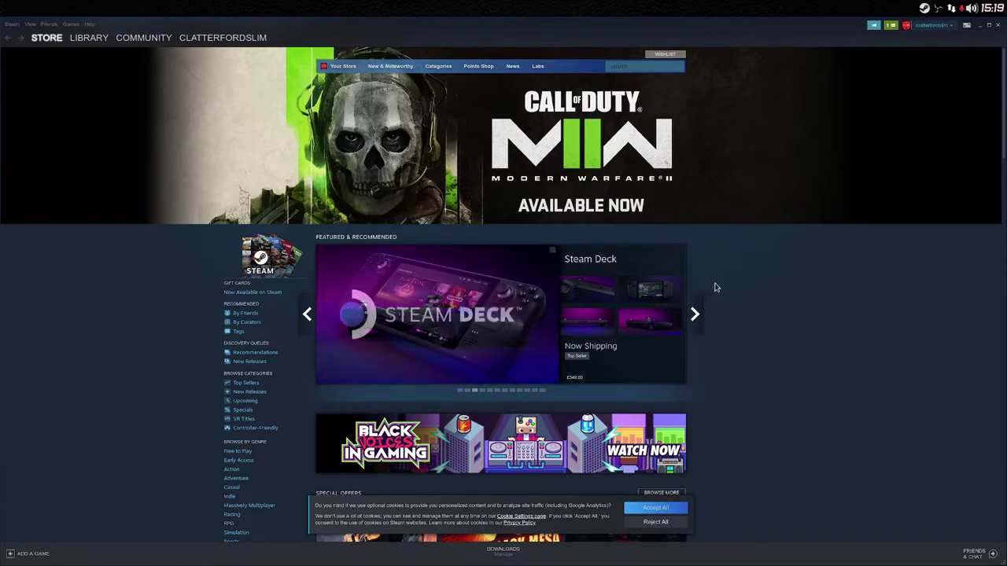
pyautogui.click(671, 508)
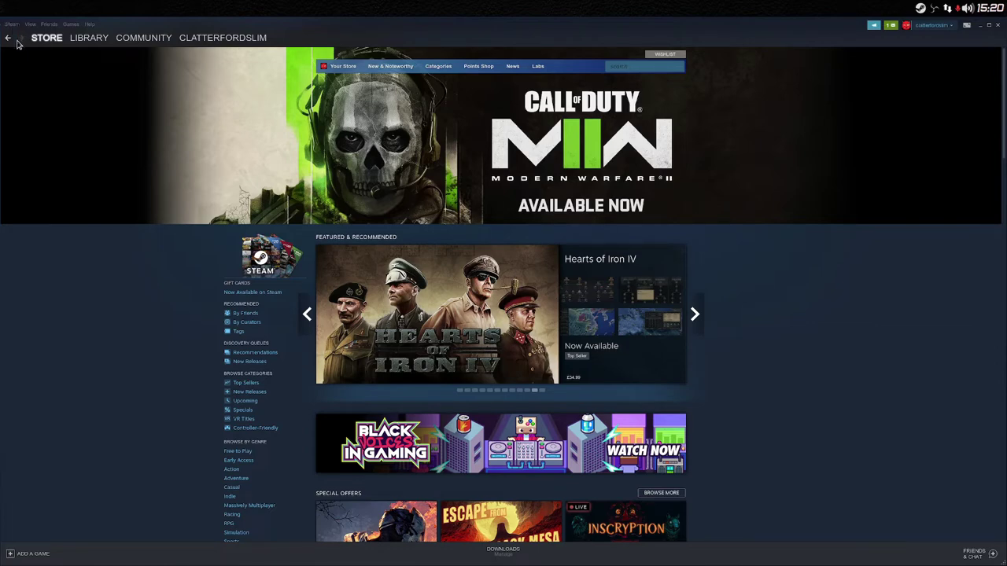
# Step: Add the Steam Games drive as a new Steam library folder through the download settings
pyautogui.click(13, 25)
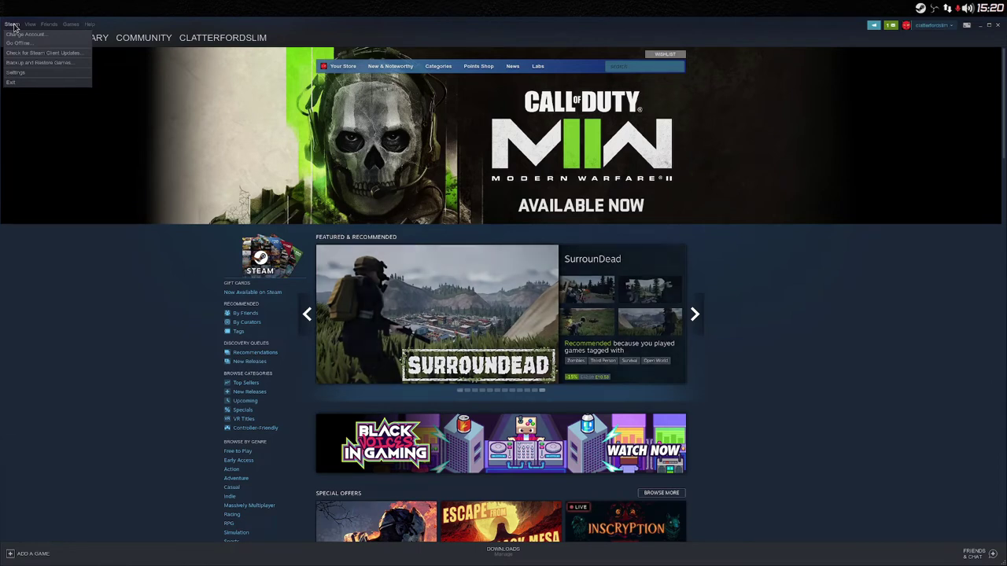
pyautogui.click(16, 73)
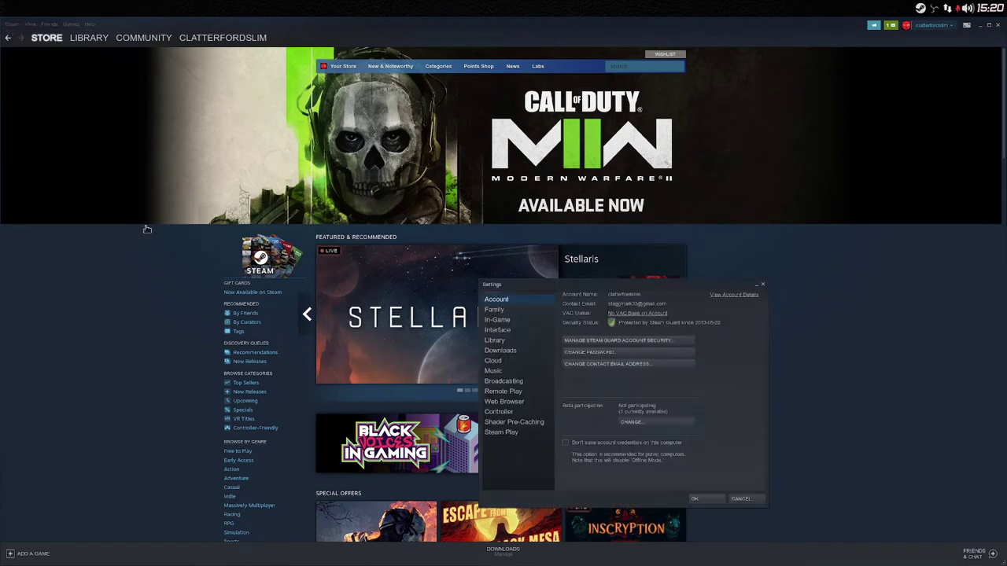
pyautogui.click(506, 354)
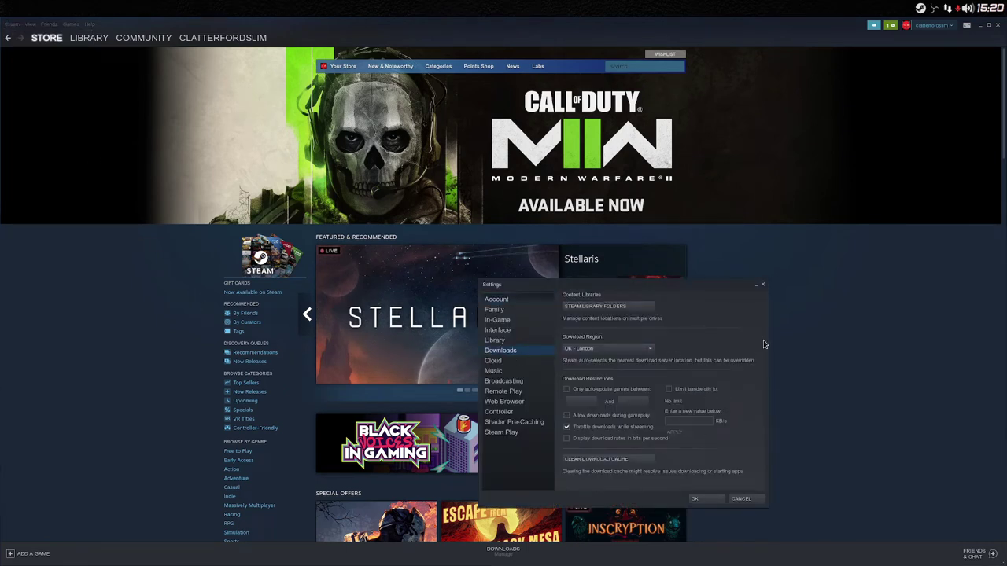
pyautogui.click(643, 312)
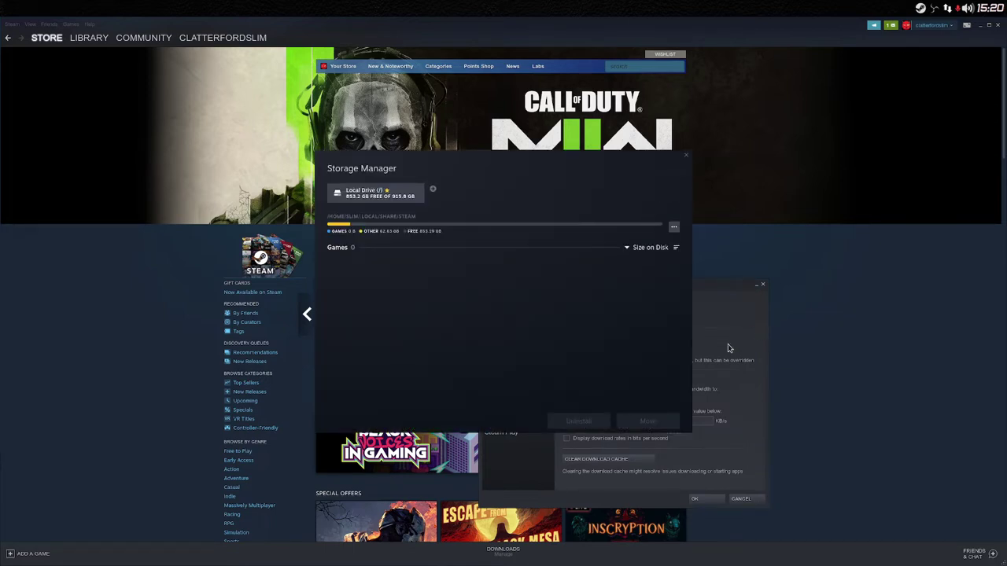
pyautogui.click(434, 192)
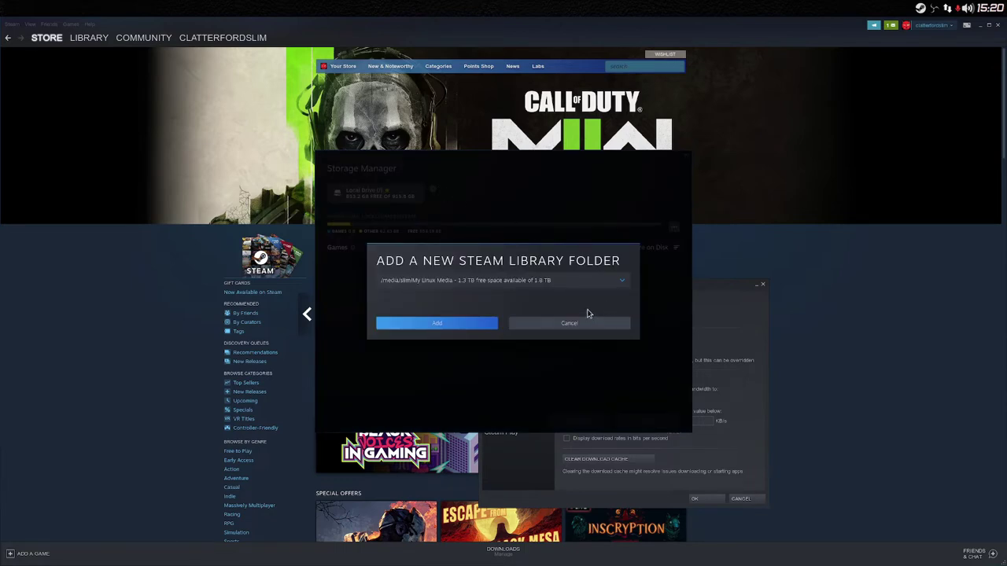
pyautogui.click(622, 283)
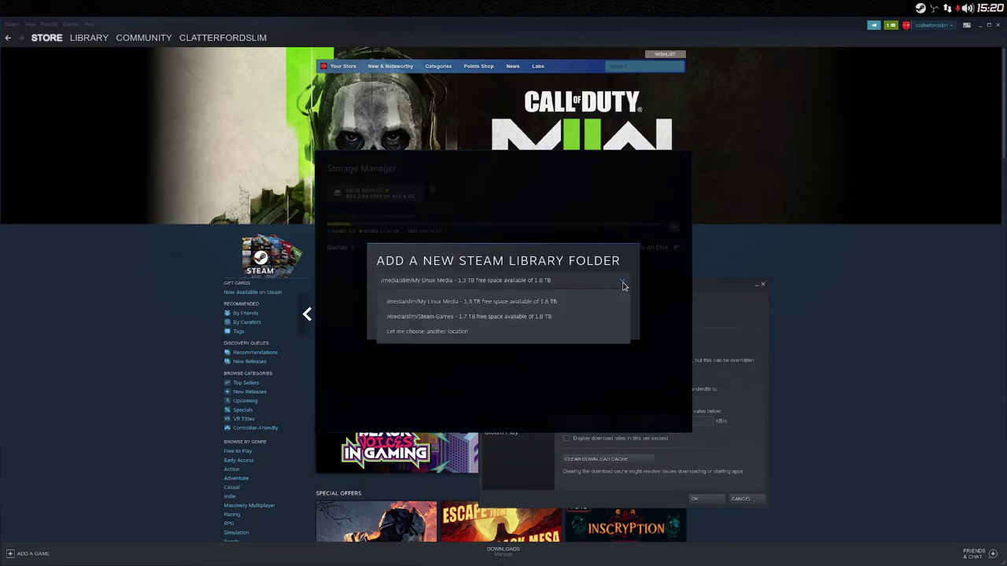
pyautogui.click(524, 319)
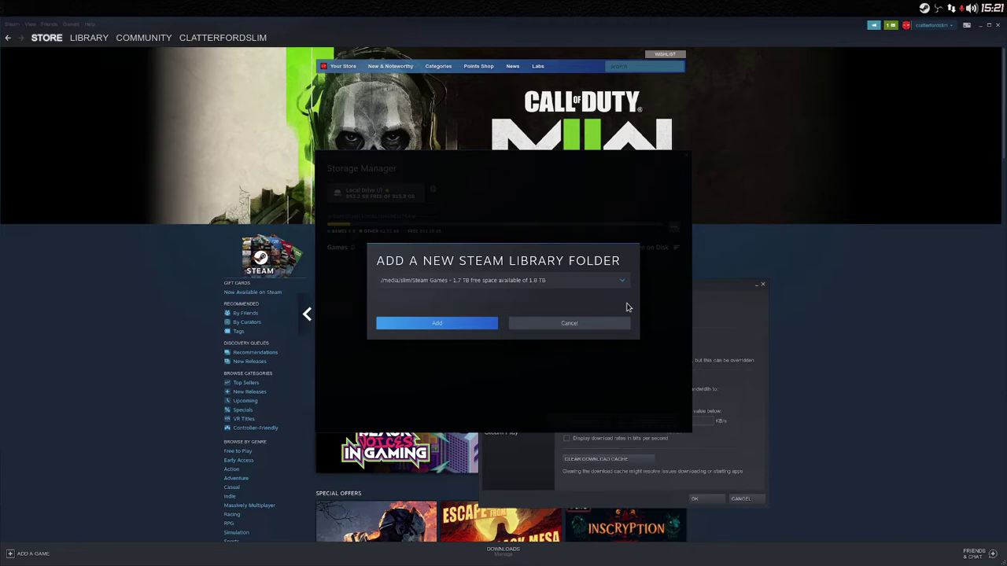
pyautogui.click(436, 324)
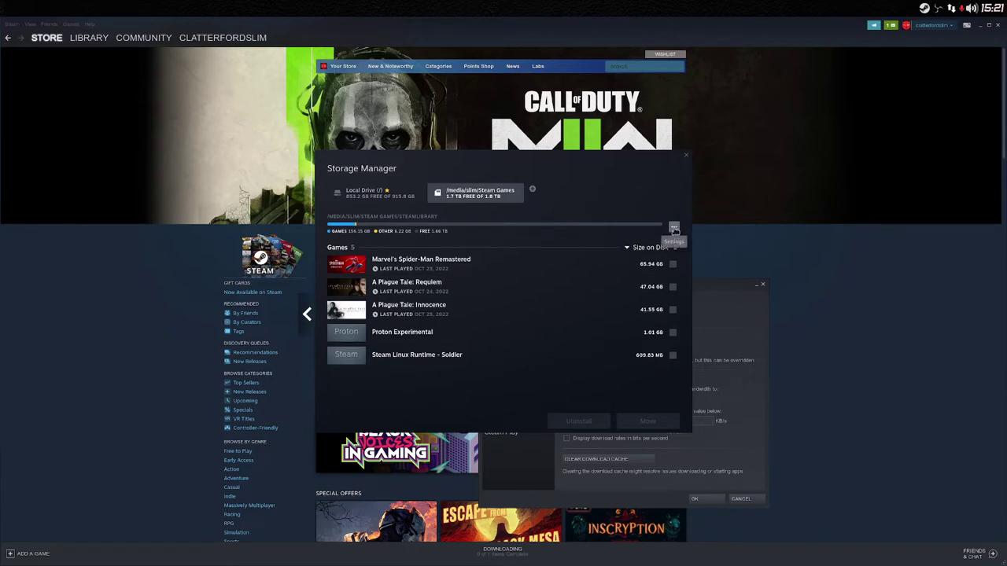
# Step: Make the Steam Games drive the default library folder, and close the Storage Manager and the settings
pyautogui.click(674, 228)
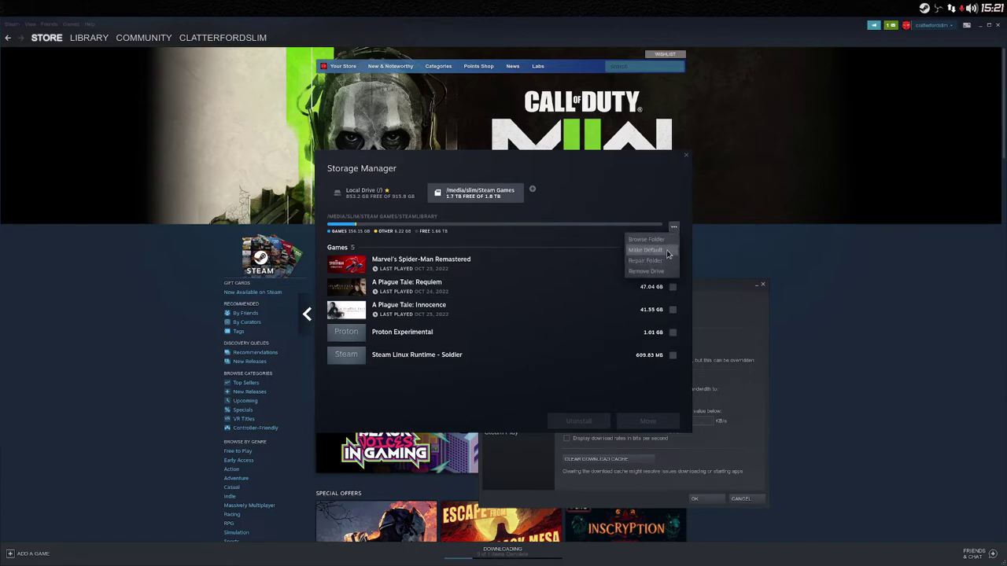
pyautogui.click(668, 252)
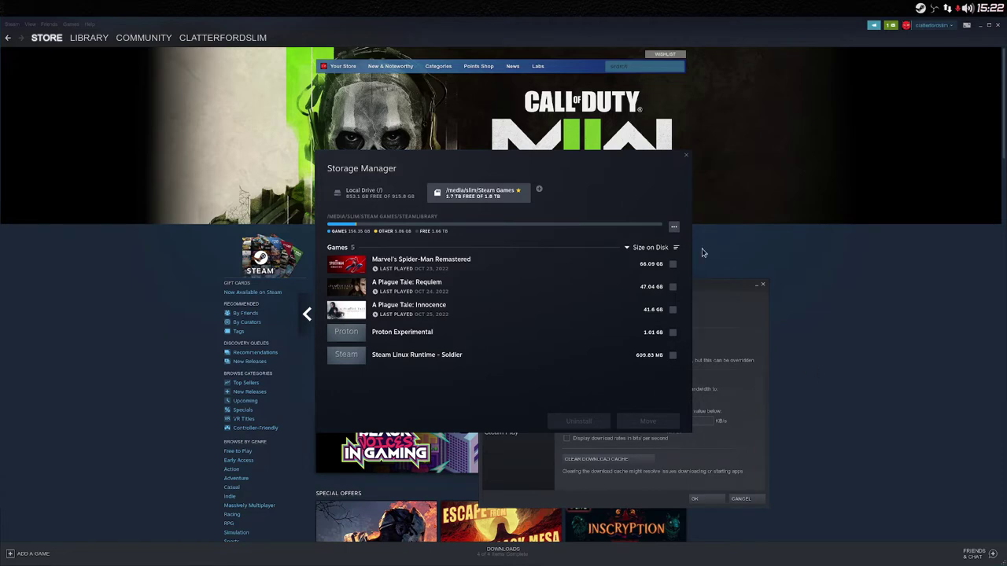
pyautogui.click(686, 158)
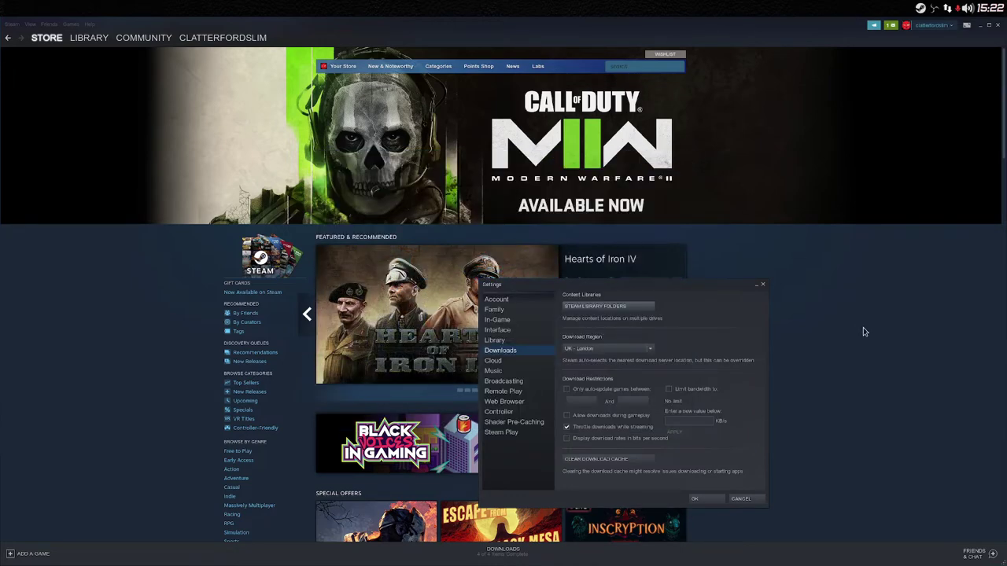
pyautogui.click(708, 500)
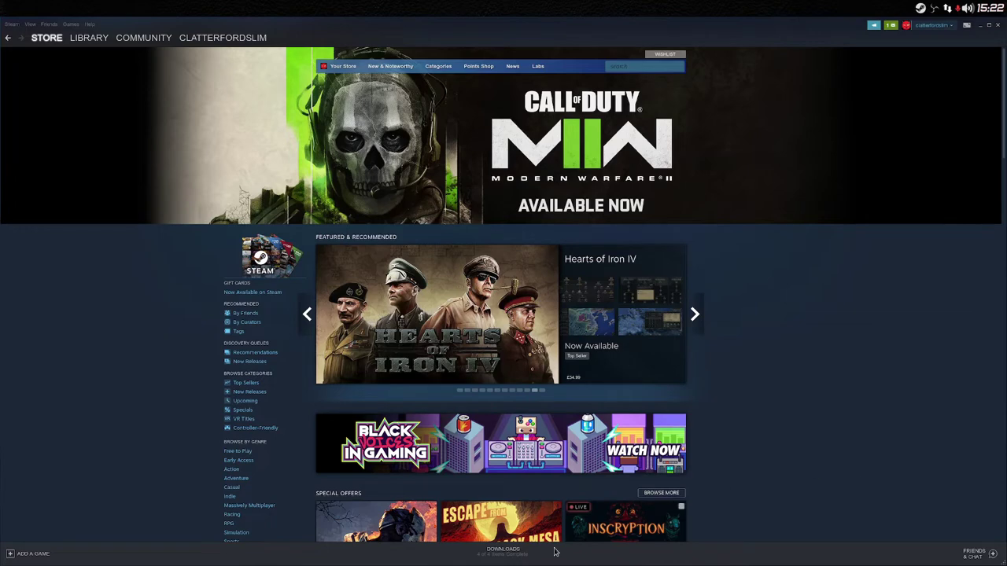
# Step: Open the downloads page and examine the list of completed downloads
pyautogui.click(511, 550)
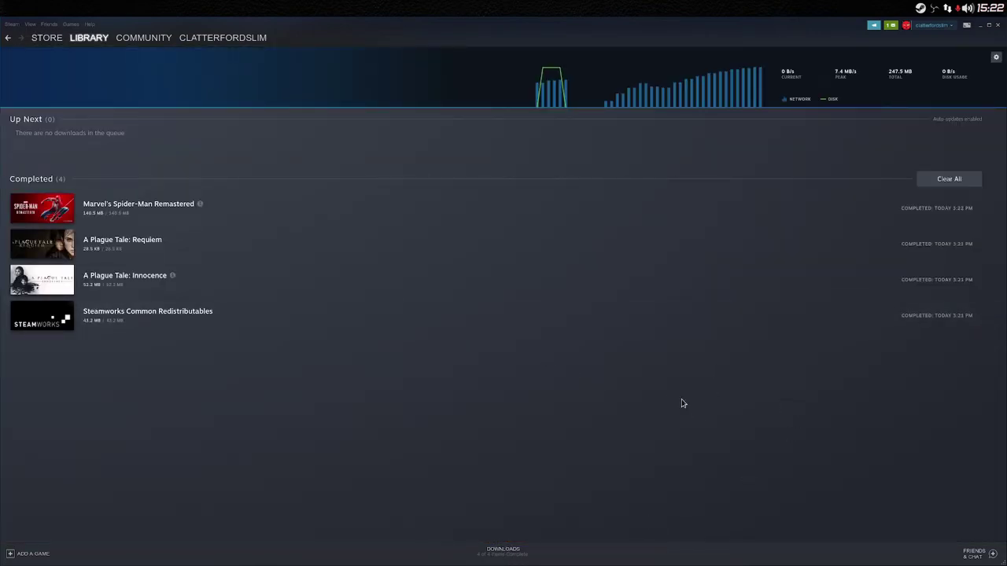
pyautogui.moveTo(198, 206)
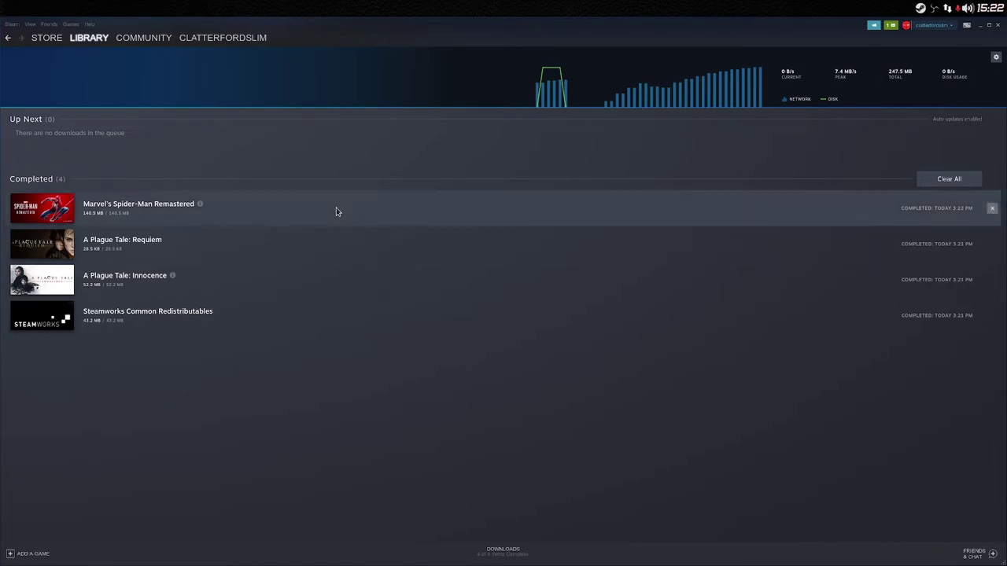
# Step: Allow background processing of Vulkan shaders in the Shader Pre-Caching settings and save the change
pyautogui.click(11, 24)
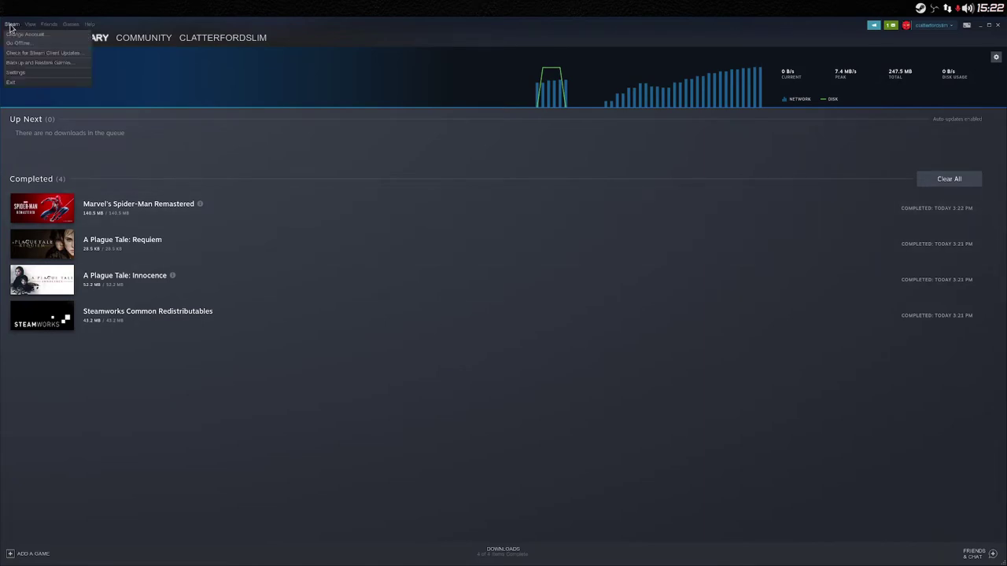
pyautogui.click(16, 73)
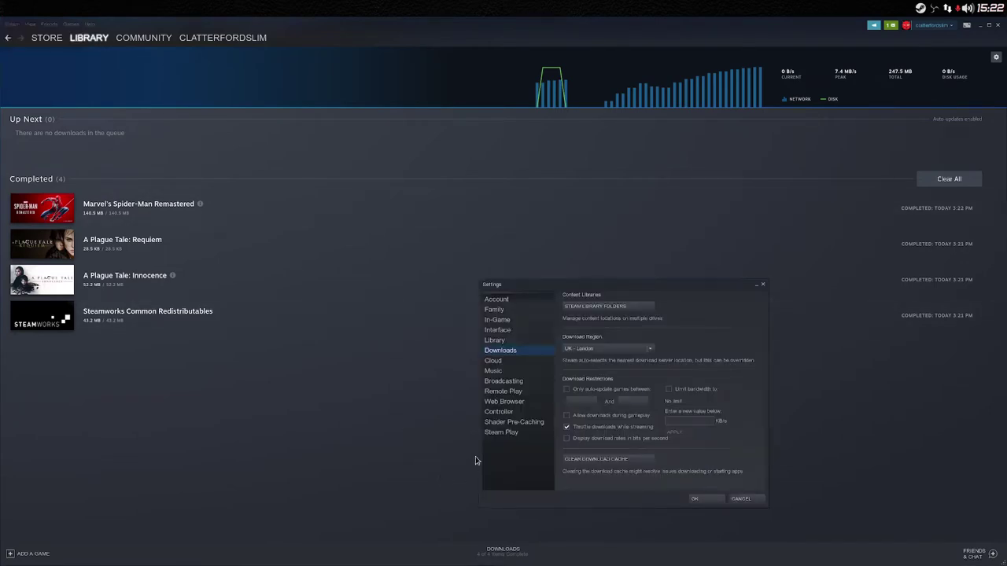
pyautogui.click(519, 422)
pyautogui.click(566, 351)
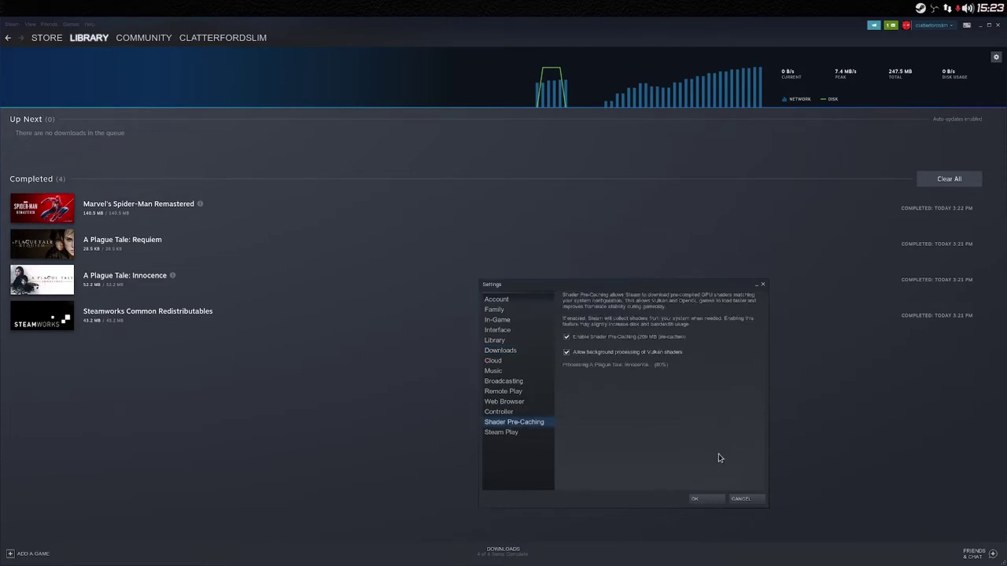
pyautogui.click(710, 498)
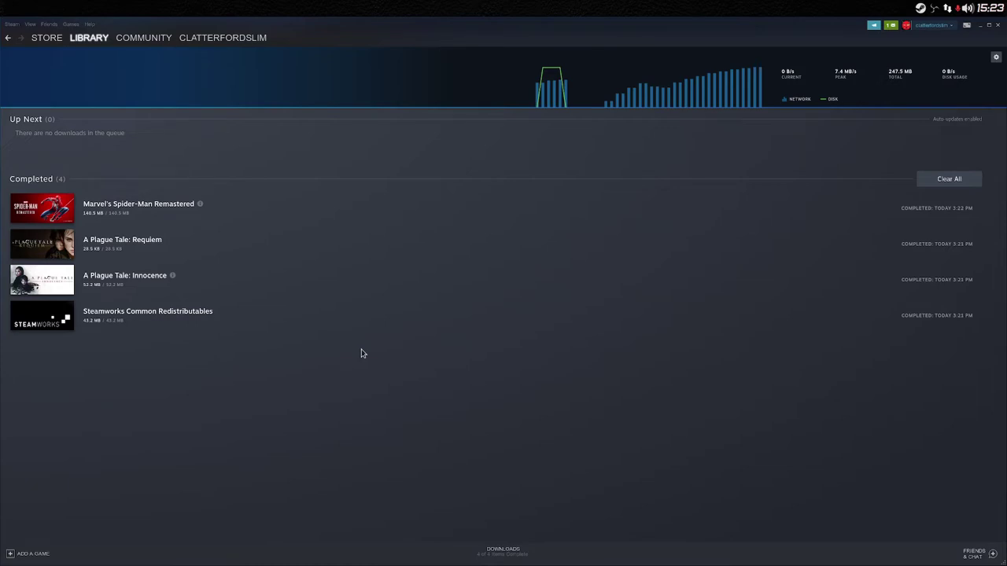
# Step: Minimize Steam and permanently delete the Steam shortcut from the Desktop folder in the file manager
pyautogui.click(981, 30)
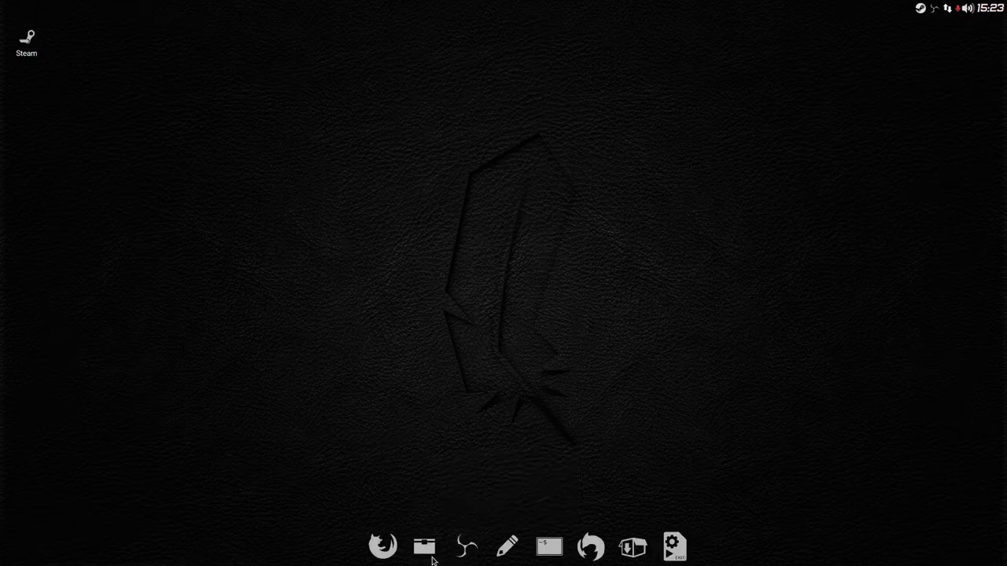
pyautogui.click(425, 546)
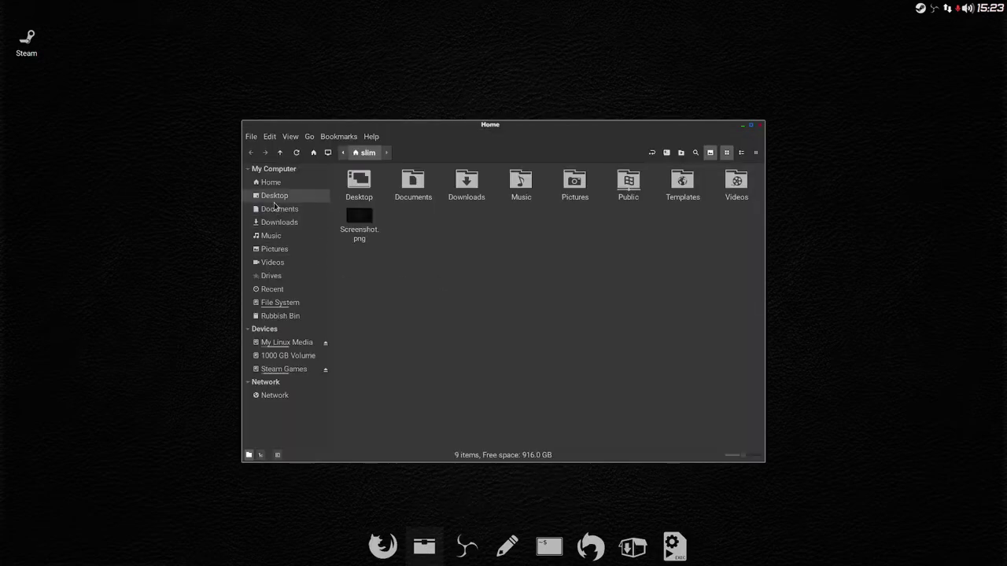
pyautogui.click(275, 195)
pyautogui.rightClick(358, 182)
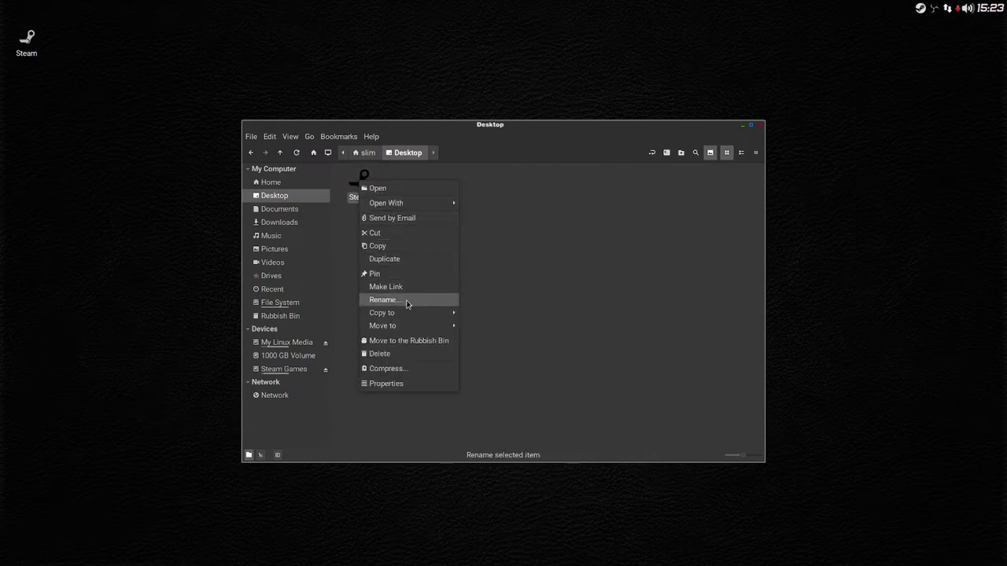
pyautogui.moveTo(407, 316)
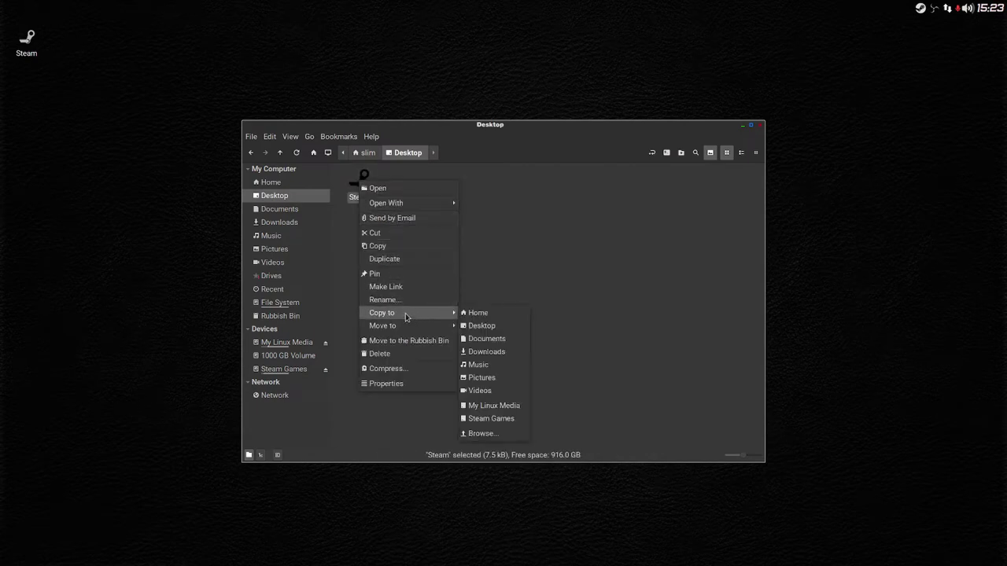
pyautogui.click(410, 355)
pyautogui.click(572, 327)
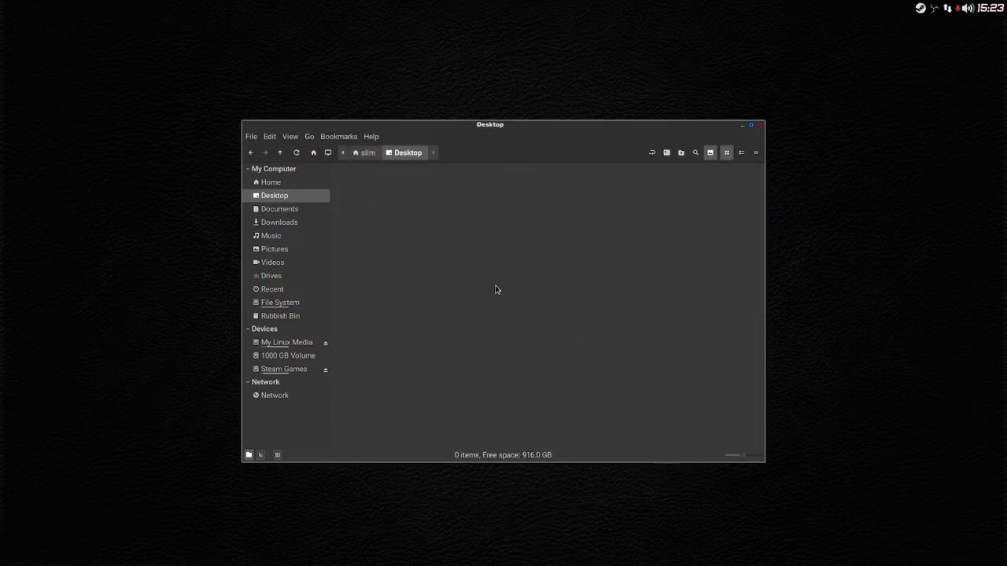
# Step: Bring back the Steam window, close it, and exit Steam completely
pyautogui.moveTo(418, 556)
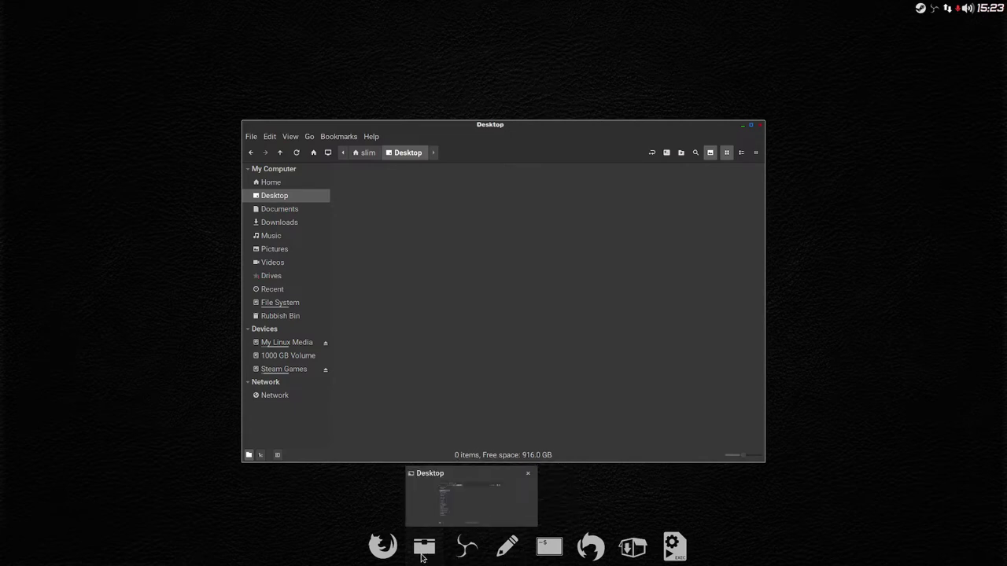
pyautogui.click(678, 557)
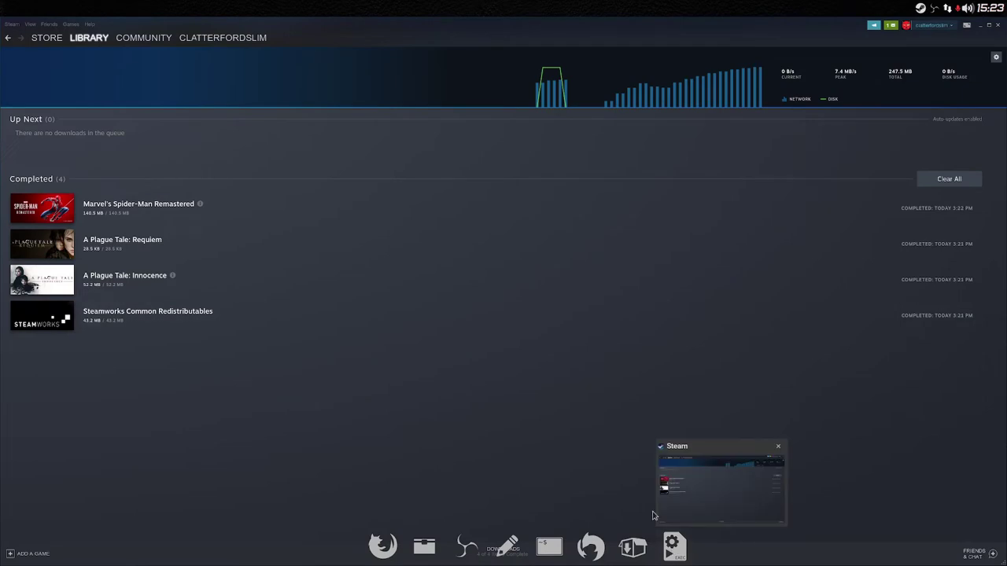
pyautogui.click(1000, 26)
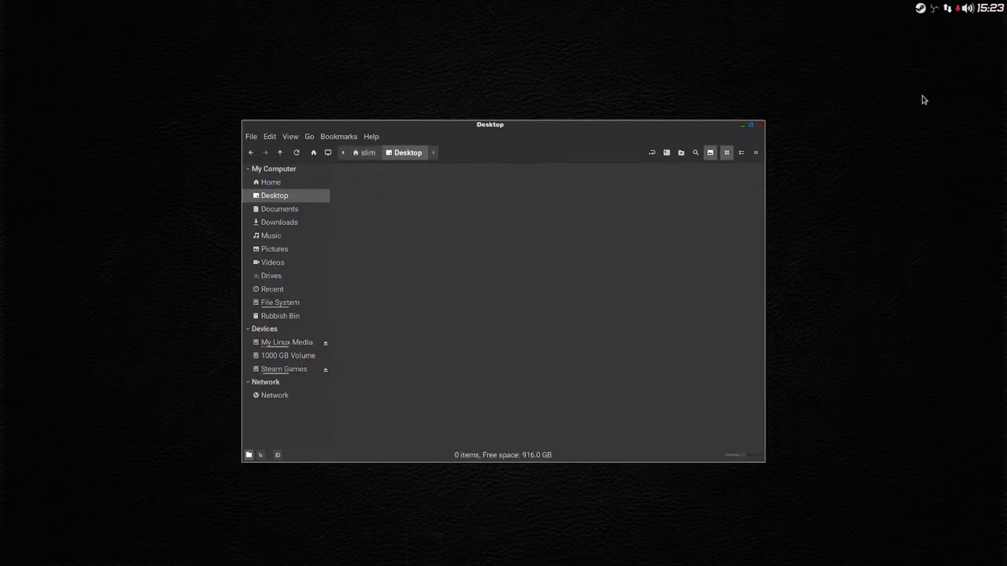
pyautogui.click(922, 11)
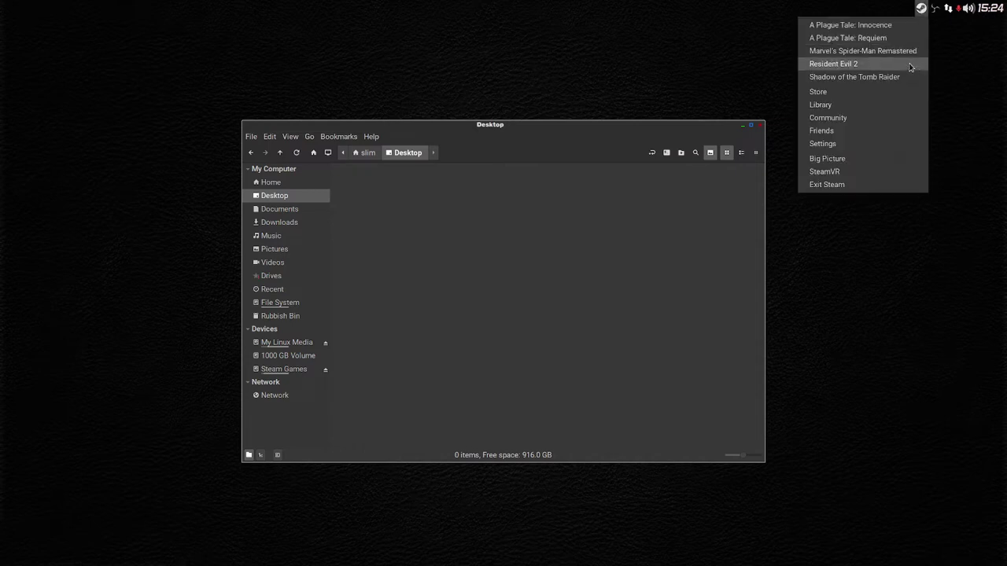
pyautogui.click(881, 186)
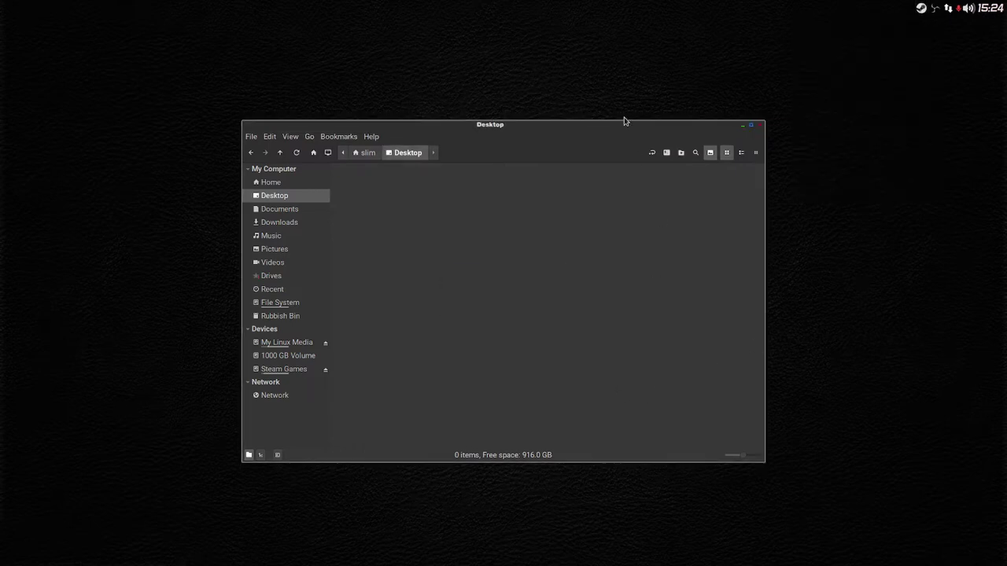
# Step: Open the My Linux Media drive in the file manager and look through its folders
pyautogui.moveTo(594, 137); pyautogui.dragTo(596, 95)
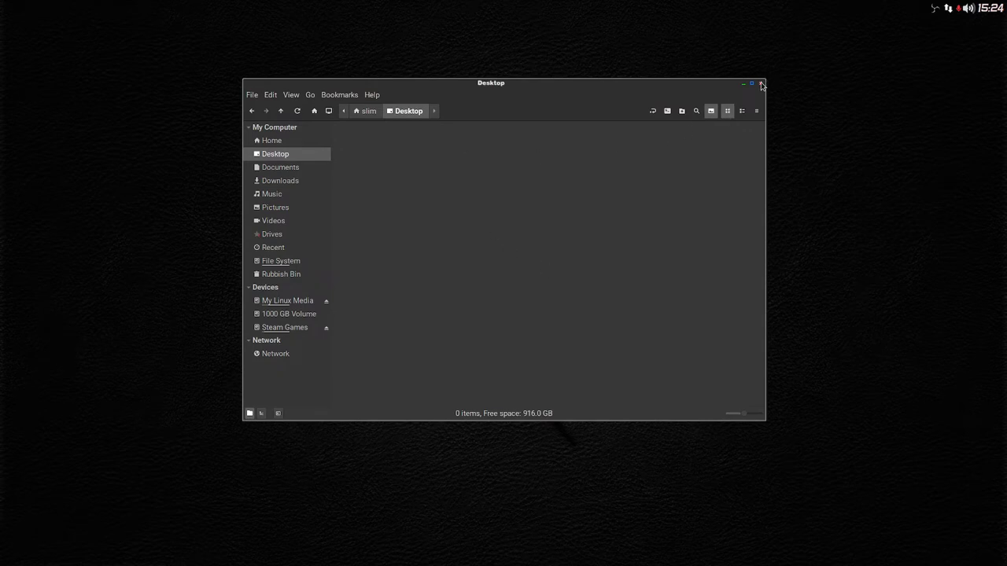
pyautogui.click(289, 302)
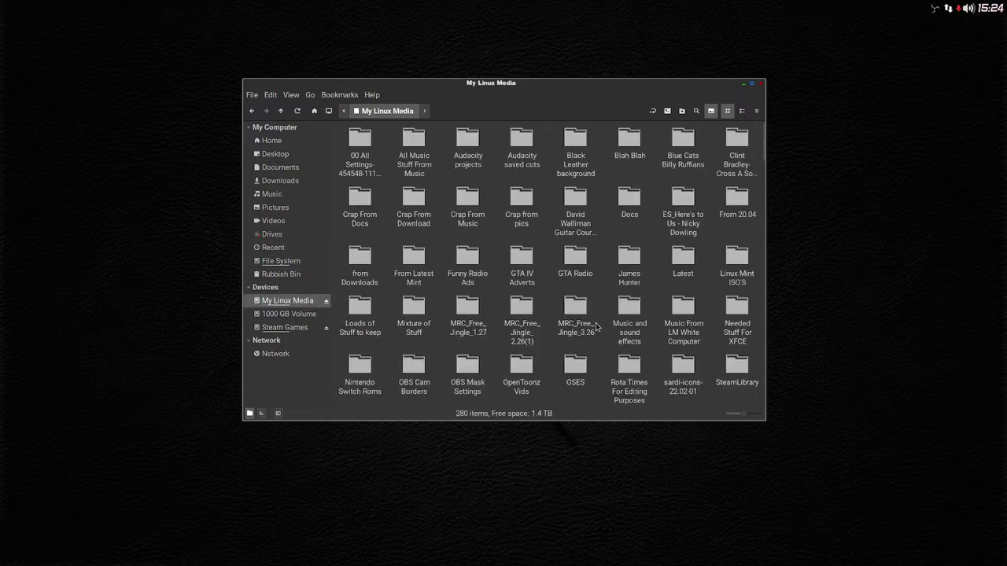
pyautogui.scroll(-3, 595, 328)
pyautogui.scroll(-1, 595, 327)
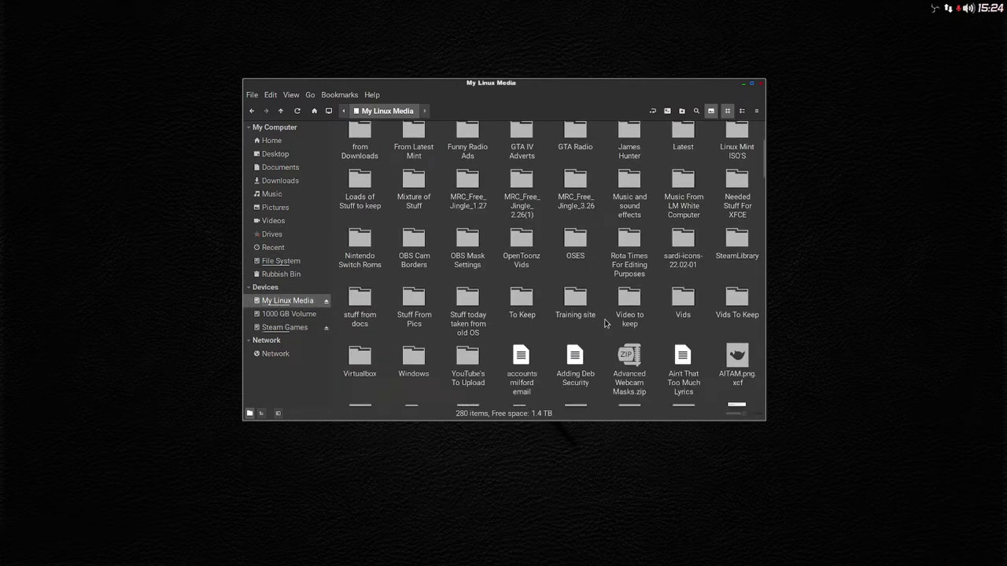
pyautogui.scroll(2, 606, 323)
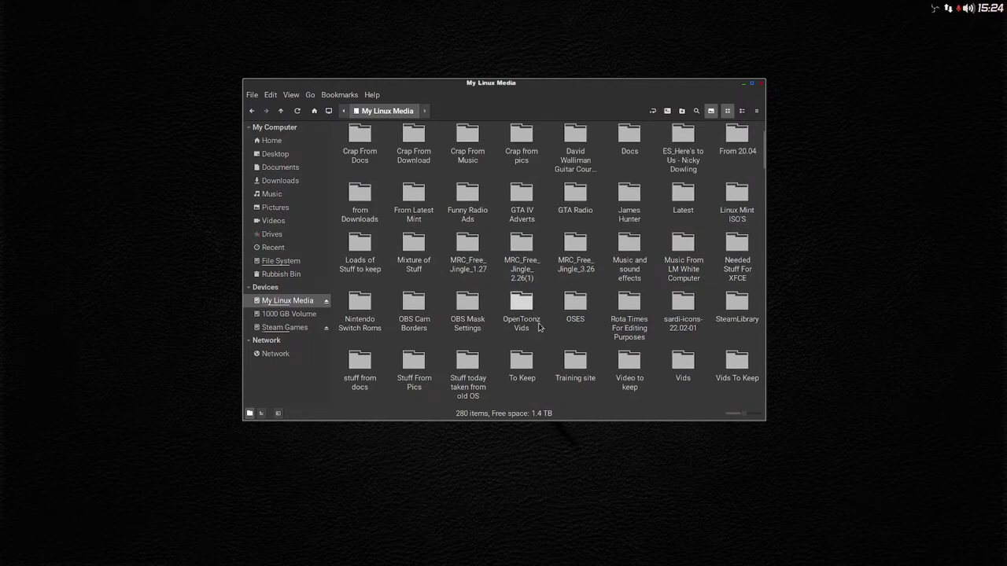
pyautogui.scroll(1, 542, 328)
pyautogui.moveTo(512, 562)
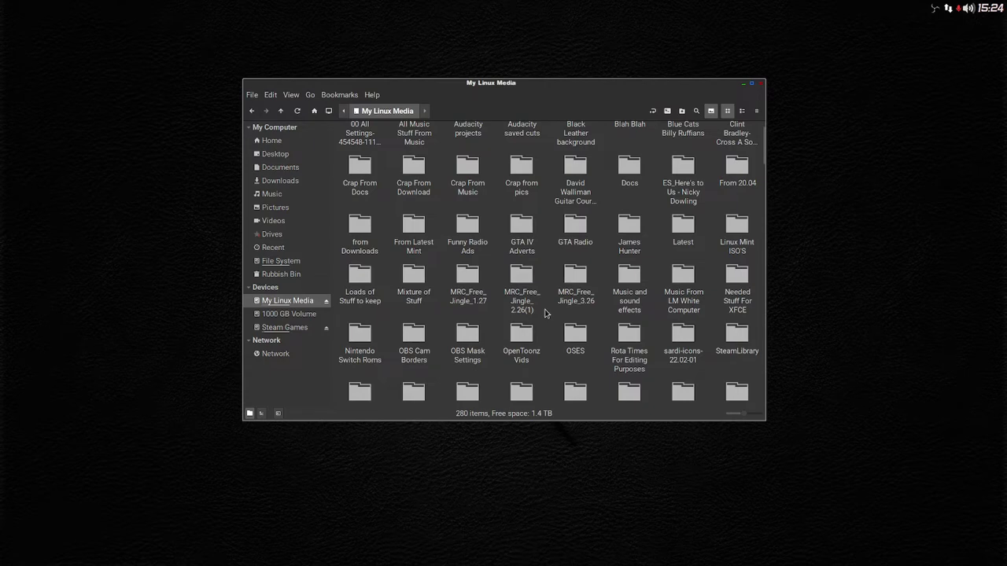
pyautogui.scroll(-2, 545, 313)
pyautogui.scroll(1, 545, 313)
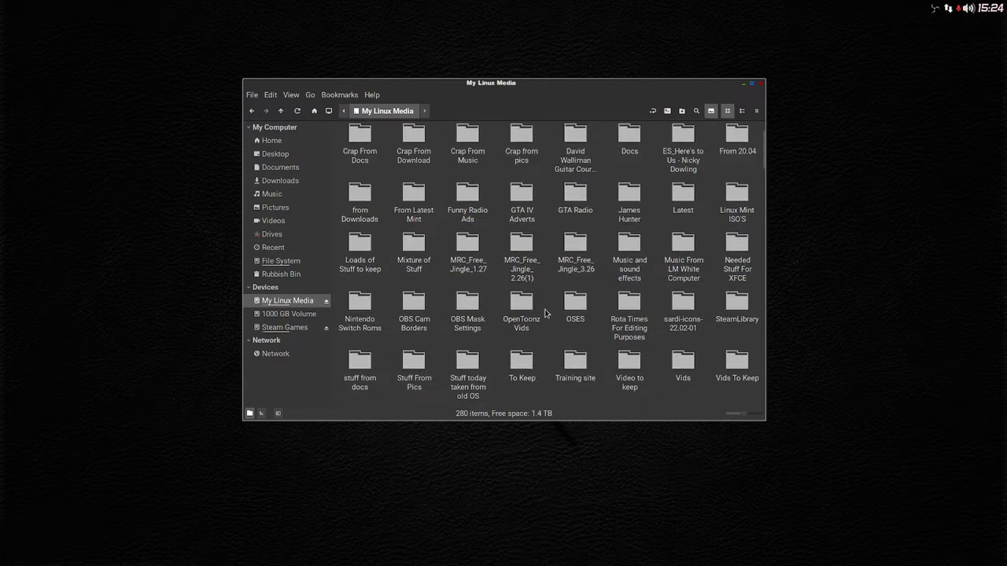
pyautogui.scroll(-1, 545, 314)
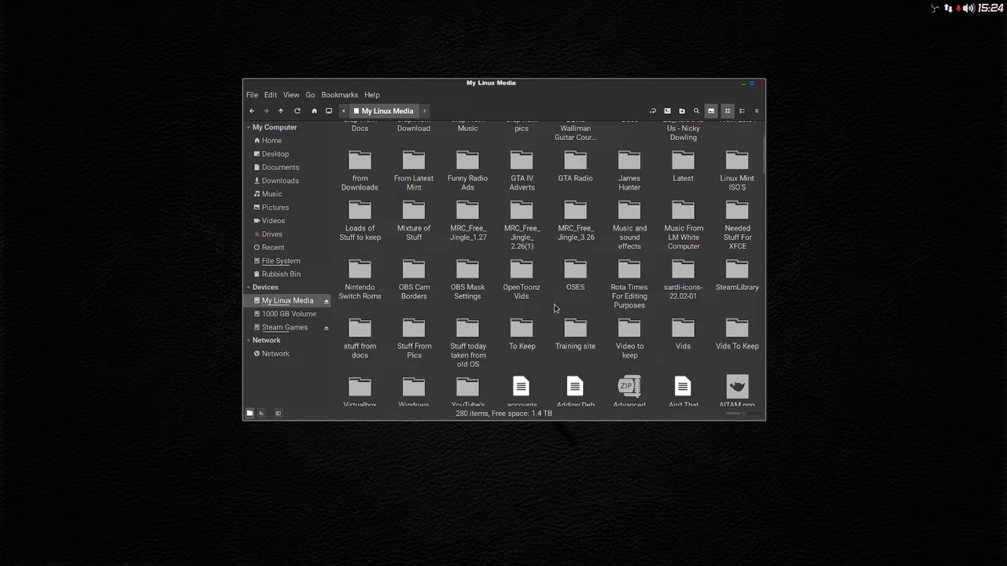
pyautogui.moveTo(444, 563)
pyautogui.moveTo(45, 532)
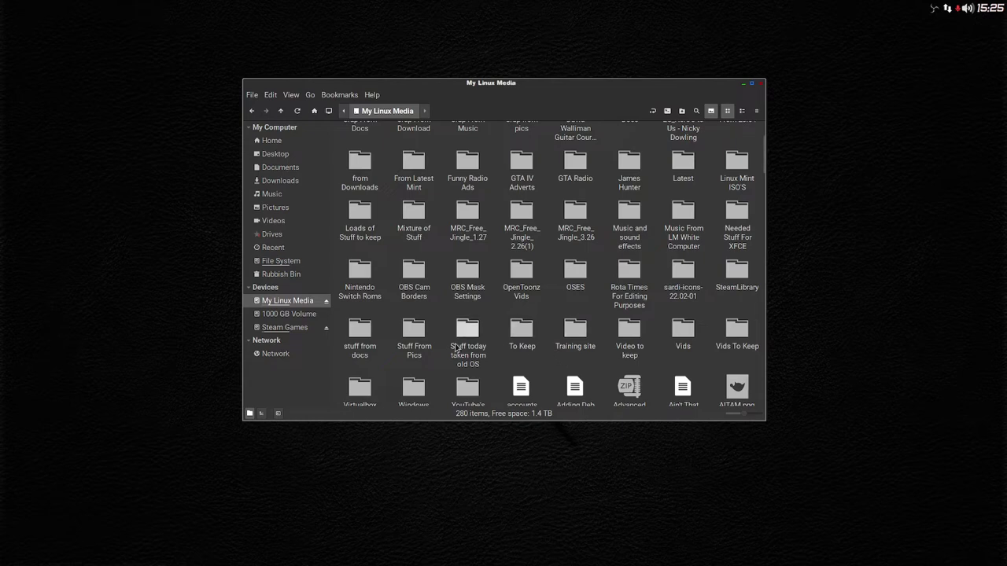
pyautogui.scroll(2, 498, 313)
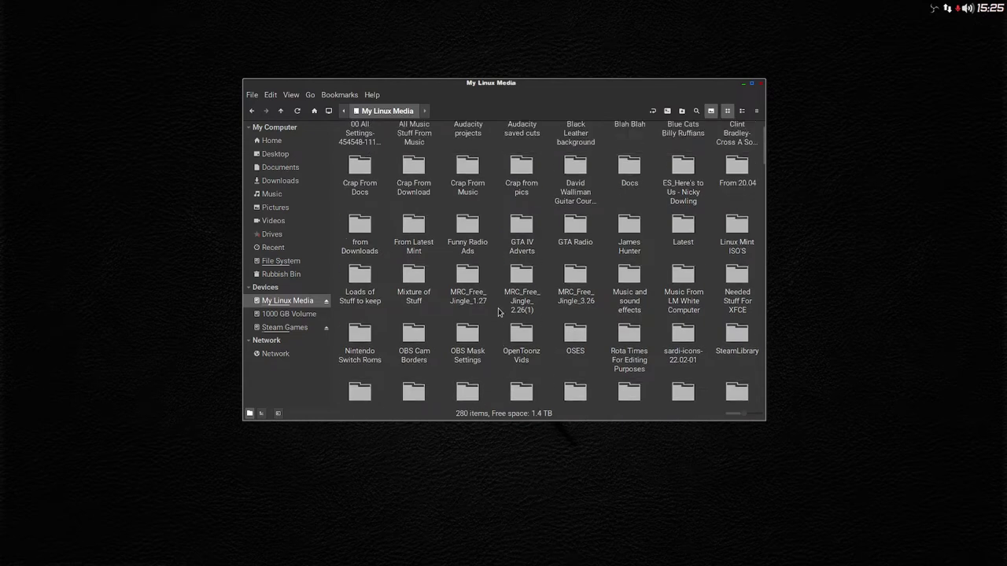
pyautogui.scroll(1, 498, 312)
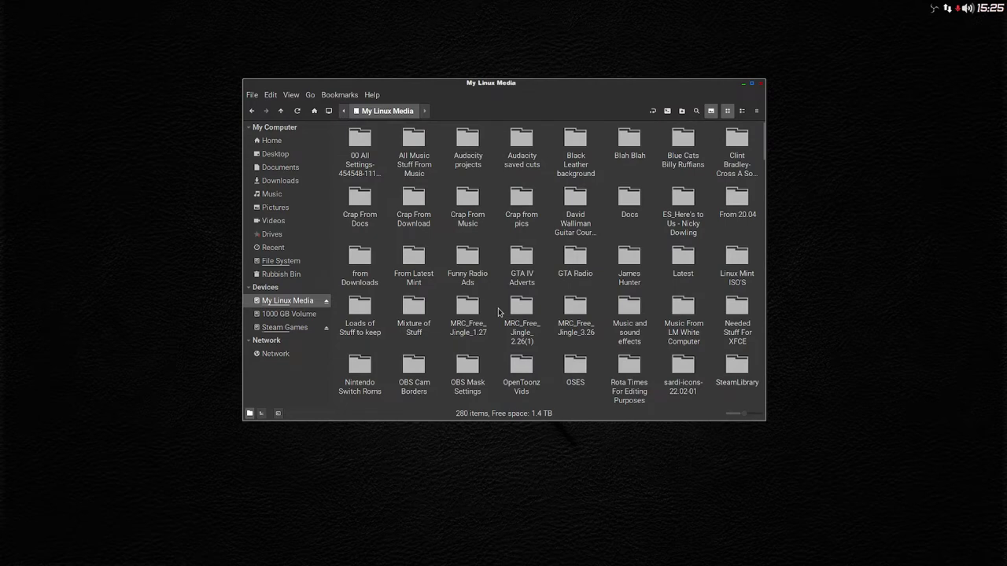
pyautogui.scroll(-3, 498, 313)
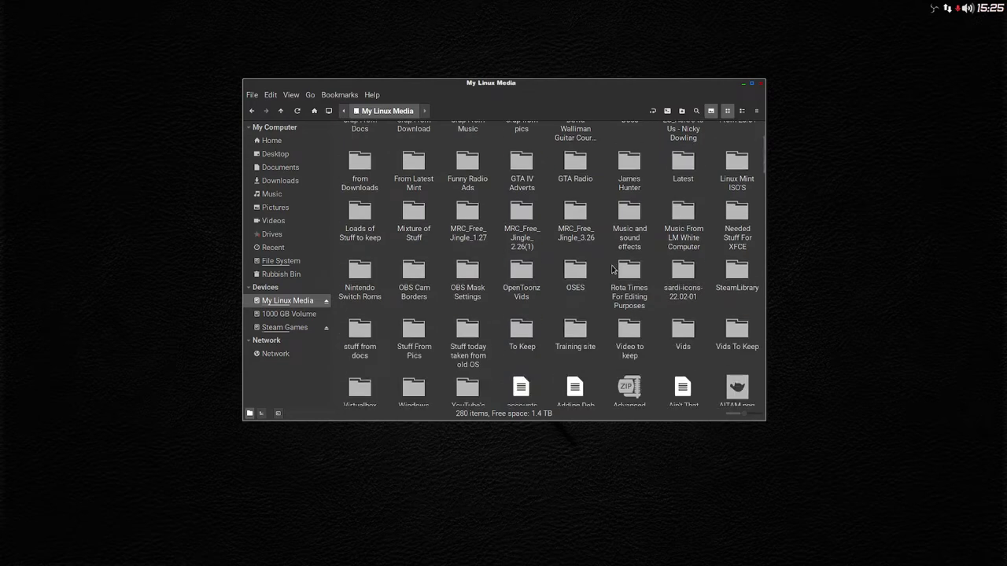
# Step: Copy the ProtonDB launcher from the applications folder inside Needed Stuff For XFCE
pyautogui.click(729, 215)
pyautogui.doubleClick(729, 215)
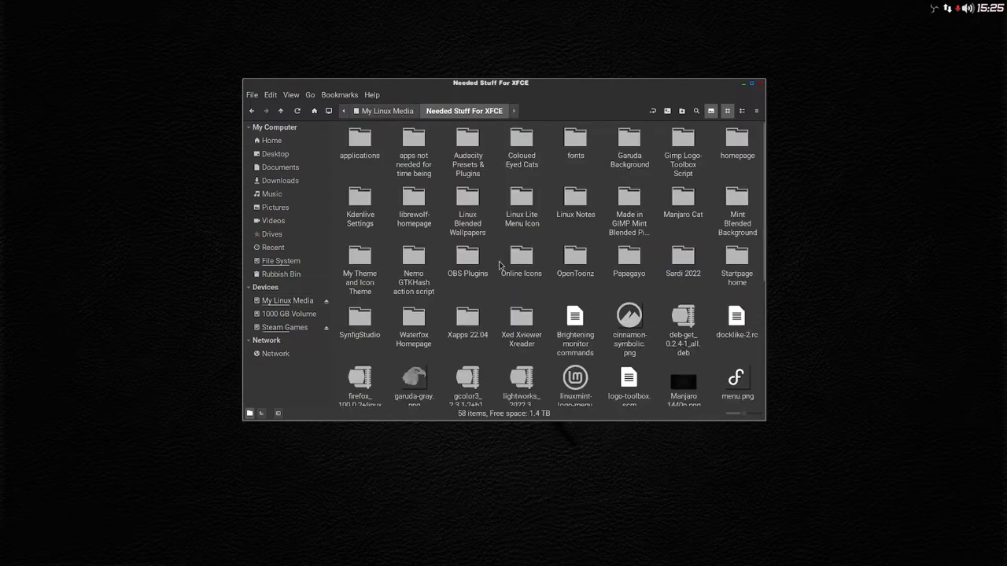
pyautogui.doubleClick(362, 139)
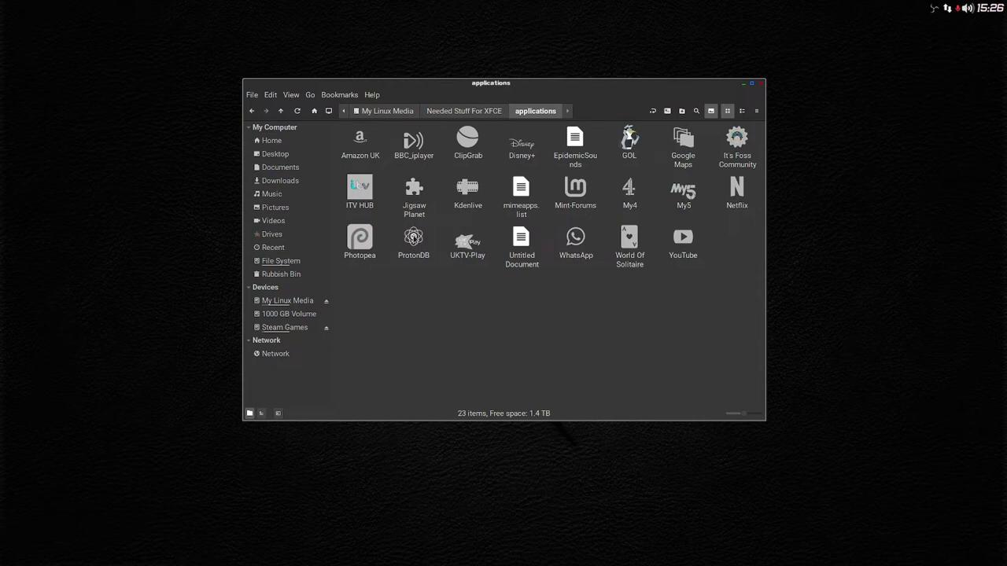
pyautogui.click(413, 237)
pyautogui.rightClick(414, 239)
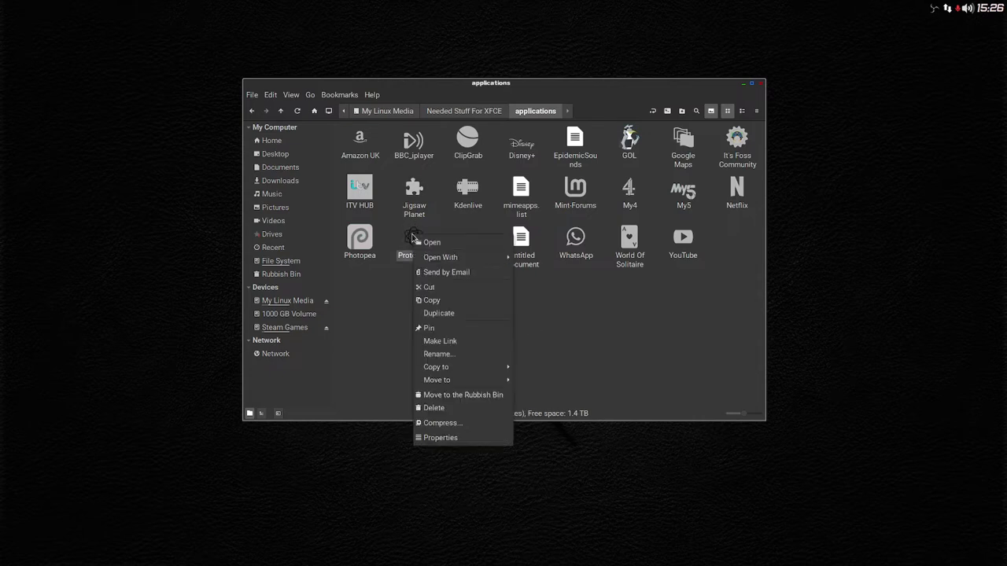
pyautogui.click(449, 300)
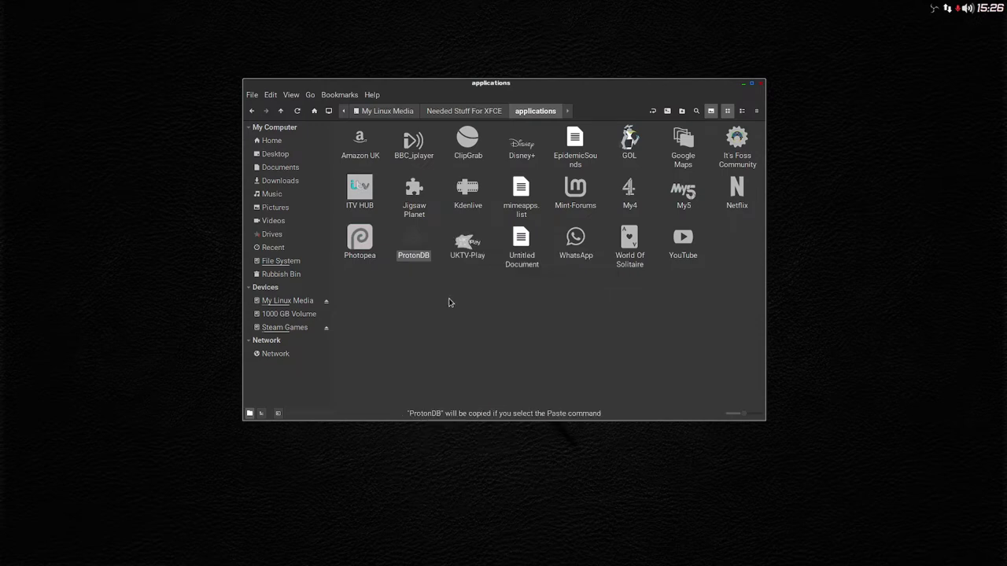
# Step: Show the hidden files in the Home folder and open .local/share/applications
pyautogui.click(272, 140)
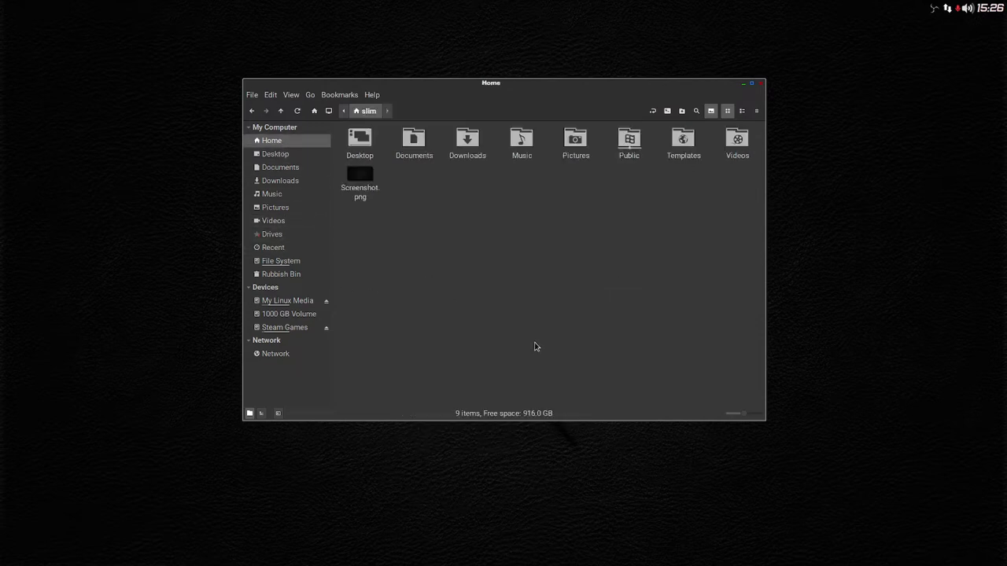
pyautogui.hotkey('ctrl', 'h')
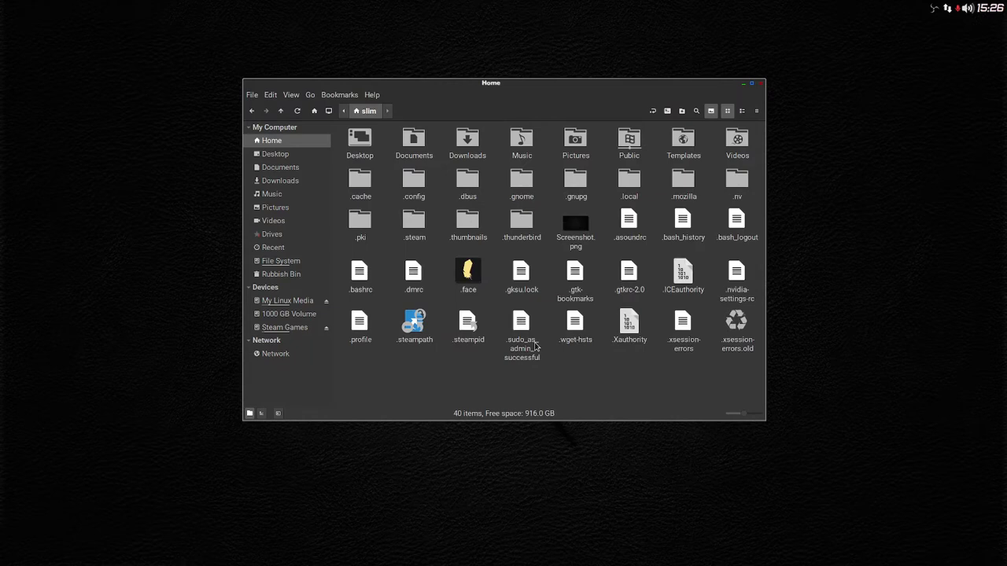
pyautogui.doubleClick(634, 184)
pyautogui.doubleClick(364, 150)
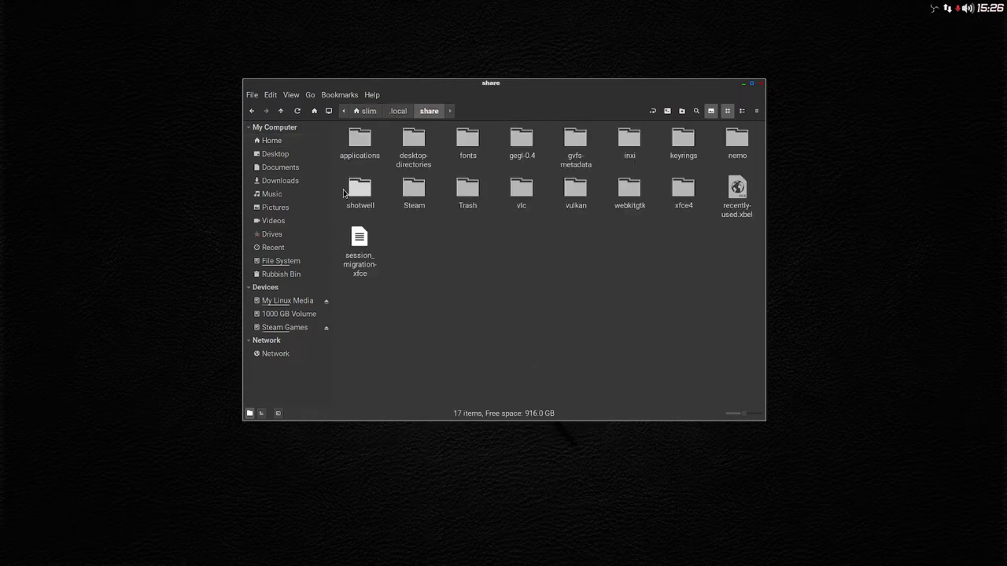
pyautogui.doubleClick(356, 141)
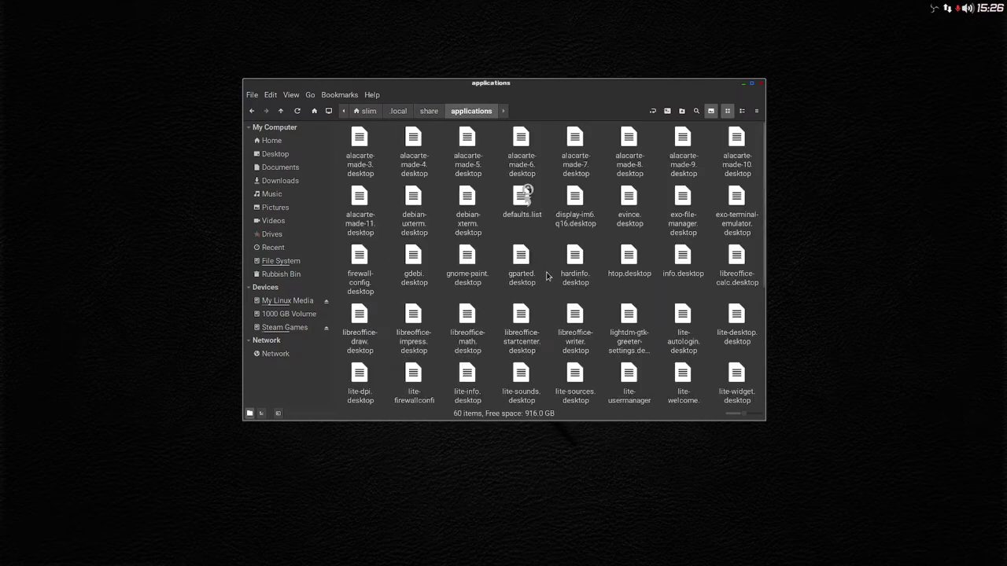
# Step: Paste the ProtonDB launcher into the local applications folder, check its contents, and close the file manager
pyautogui.scroll(-3, 548, 276)
pyautogui.scroll(-3, 548, 276)
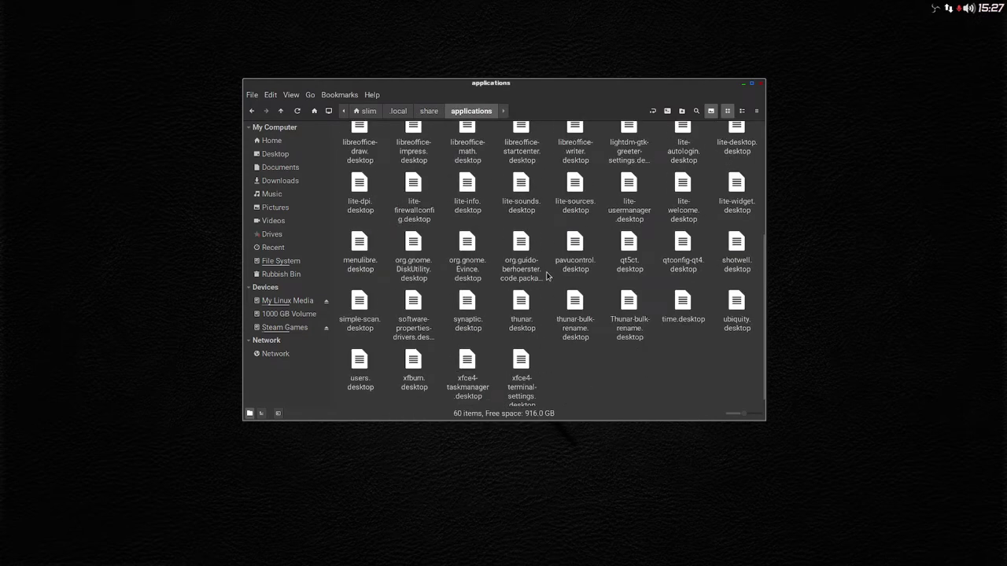
pyautogui.rightClick(600, 368)
pyautogui.click(662, 472)
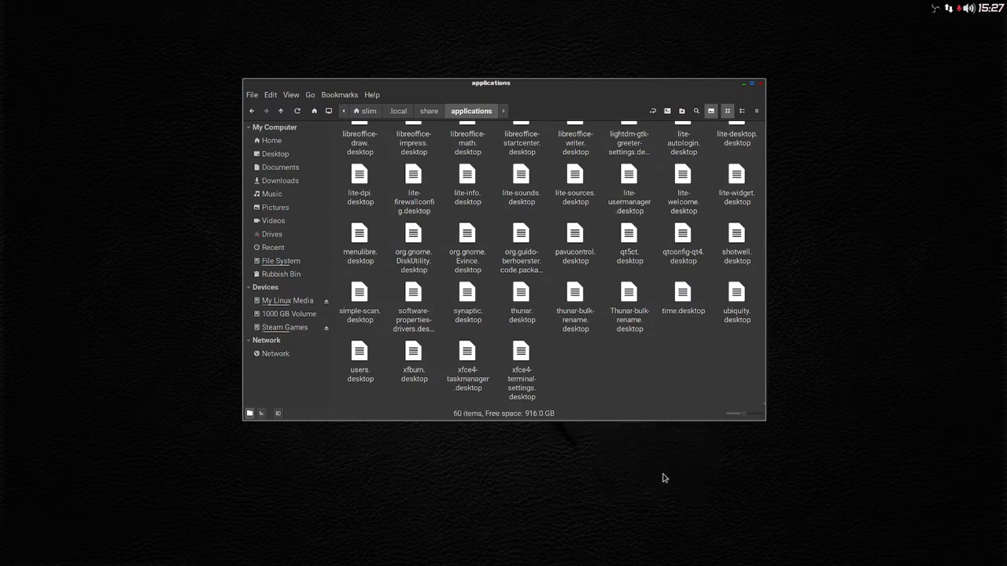
pyautogui.click(645, 387)
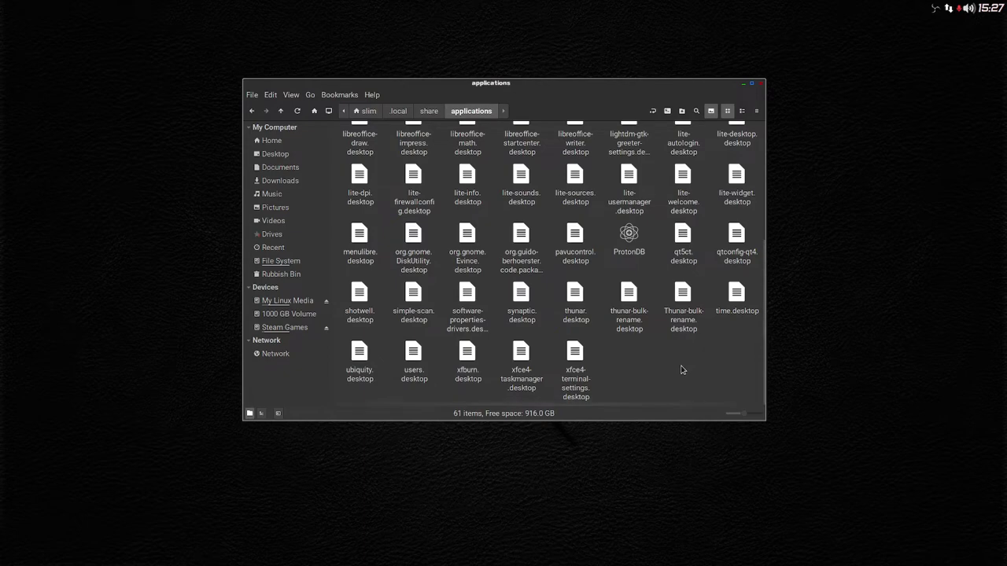
pyautogui.scroll(2, 682, 370)
pyautogui.scroll(2, 683, 370)
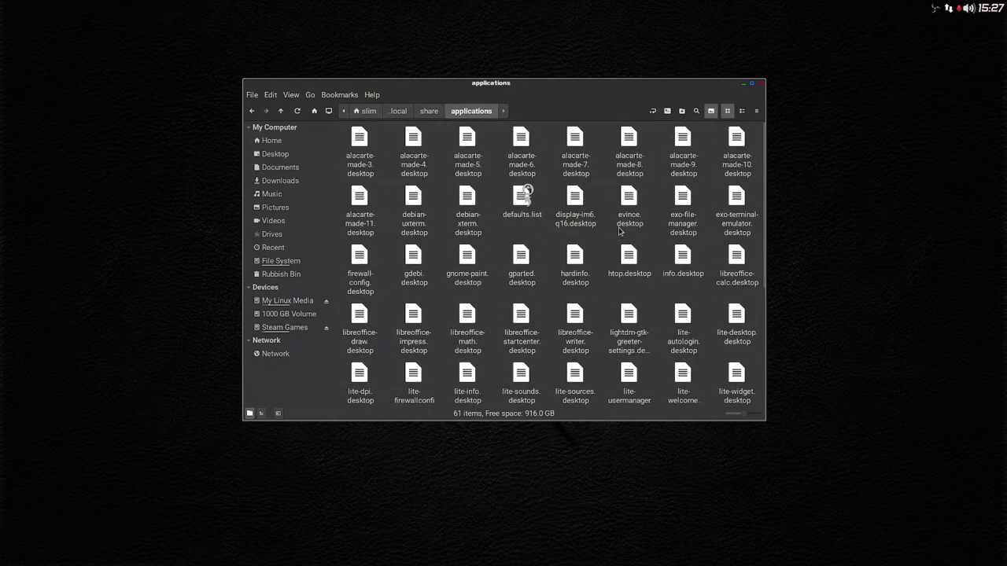
pyautogui.scroll(-4, 646, 304)
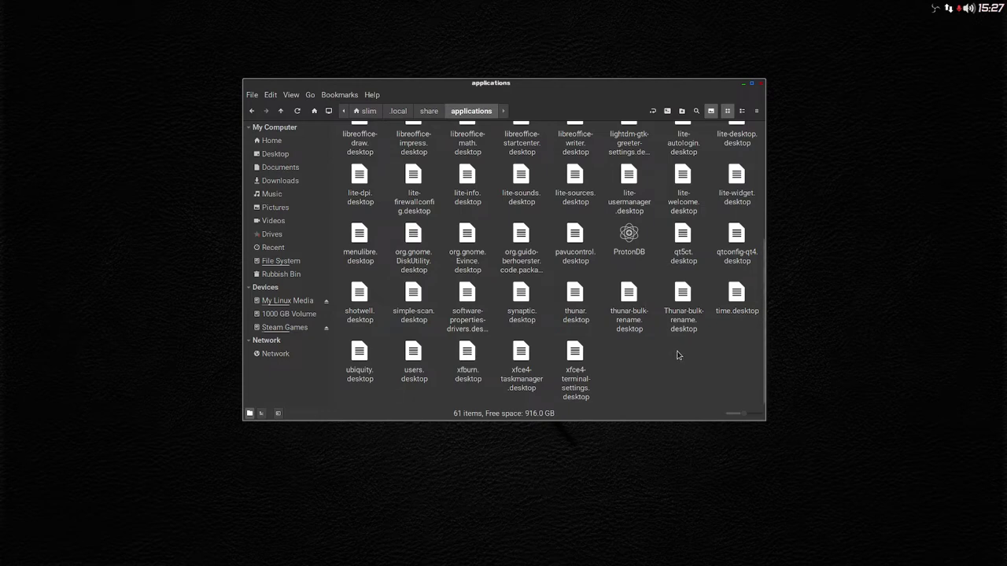
pyautogui.click(761, 84)
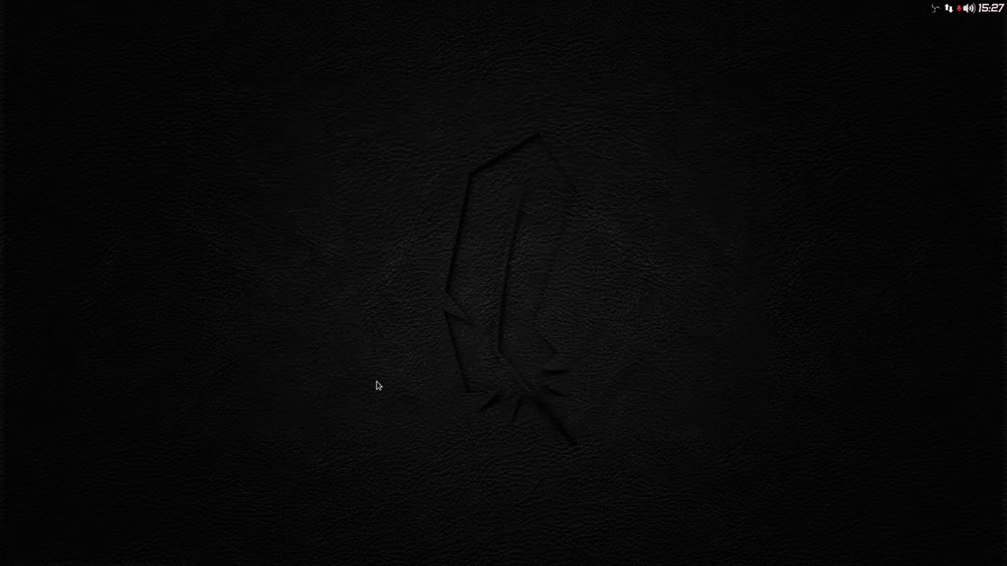
# Step: Launch ProtonDB from the Games category of installed applications
pyautogui.click(4, 562)
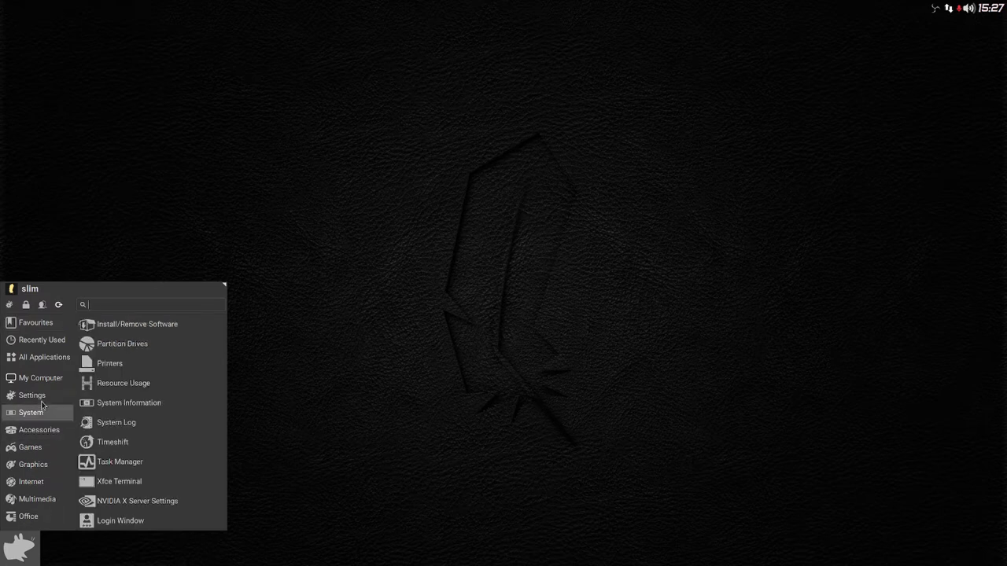
pyautogui.moveTo(41, 398)
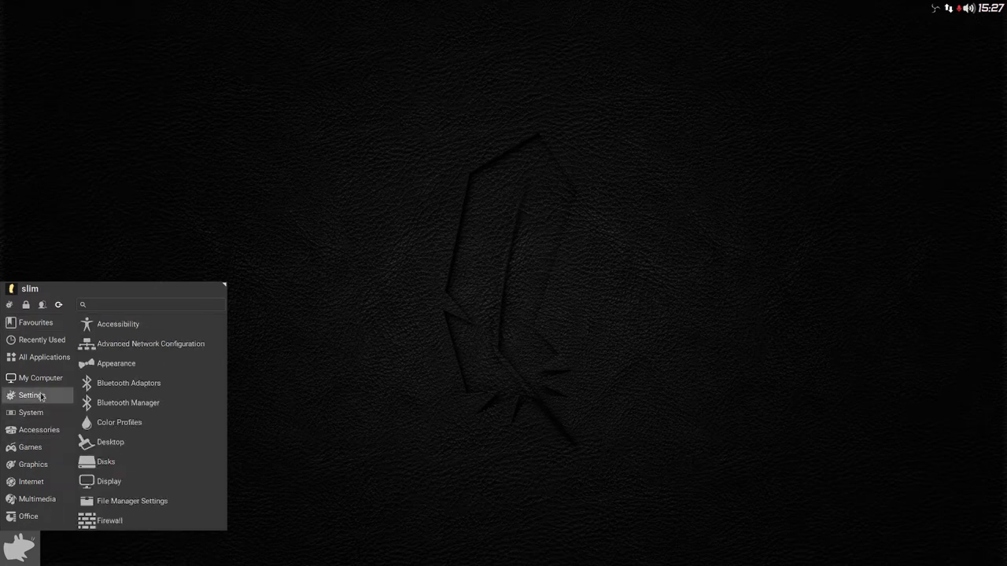
pyautogui.moveTo(33, 427)
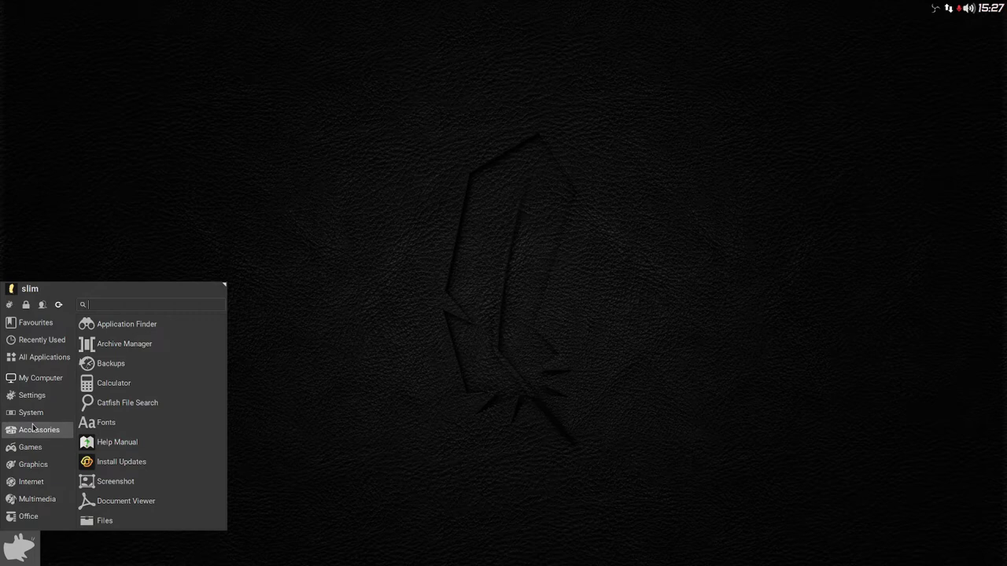
pyautogui.moveTo(34, 447)
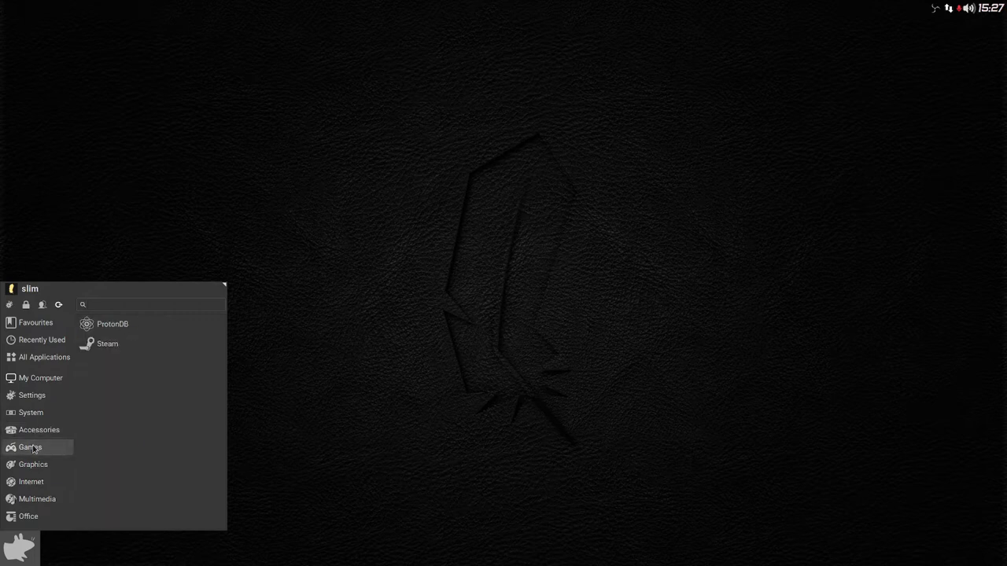
pyautogui.click(140, 332)
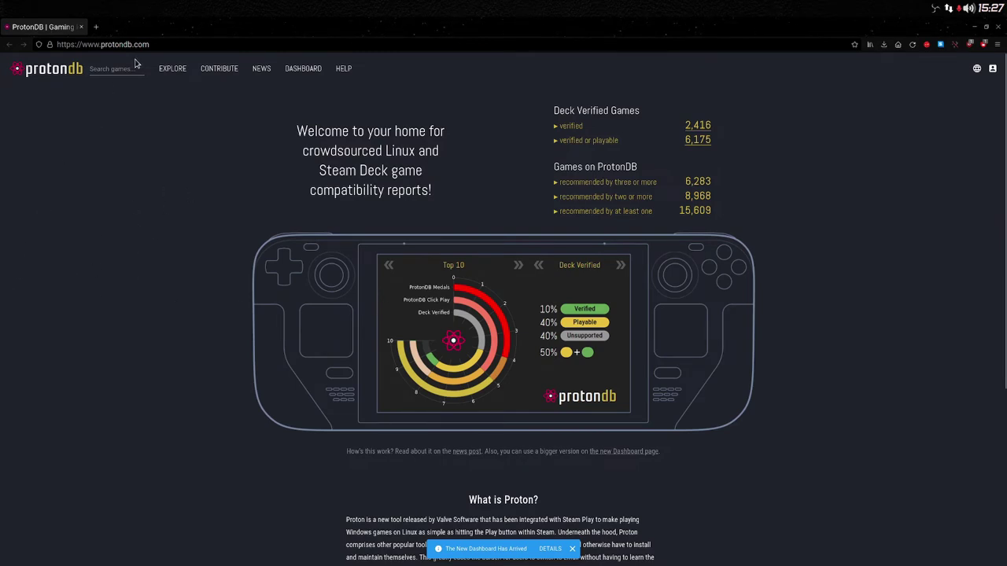
pyautogui.click(105, 69)
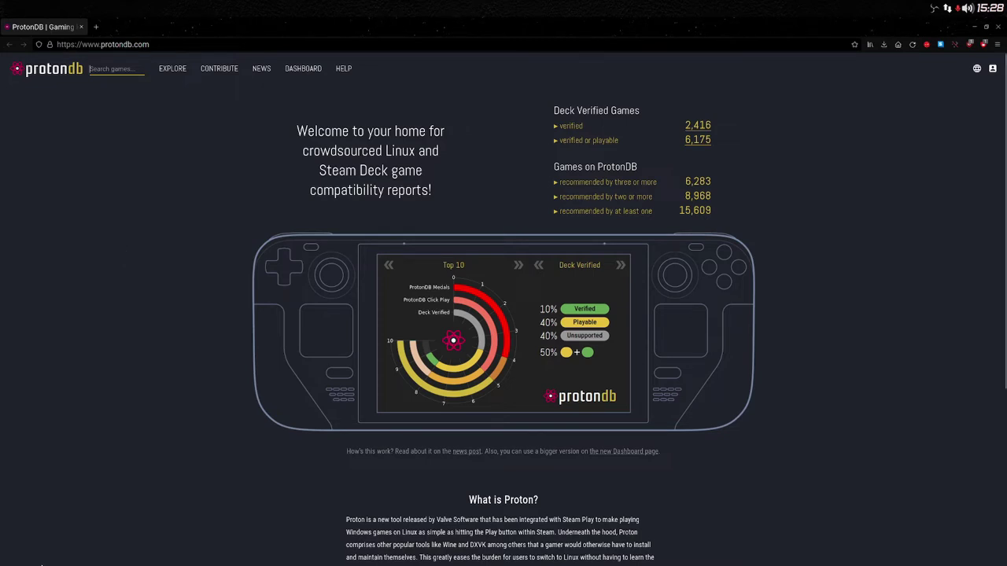
pyautogui.click(18, 555)
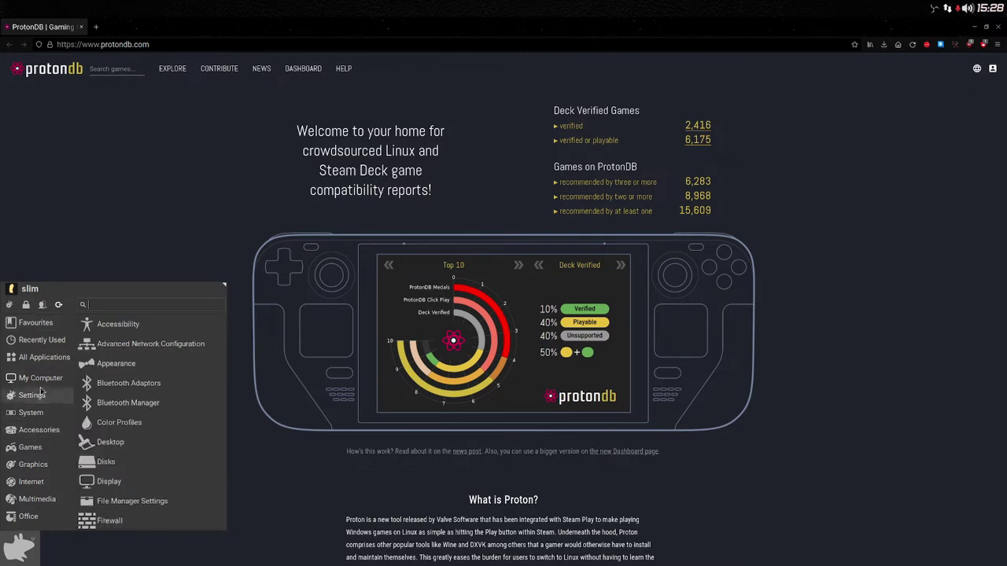
pyautogui.moveTo(37, 346)
pyautogui.click(140, 198)
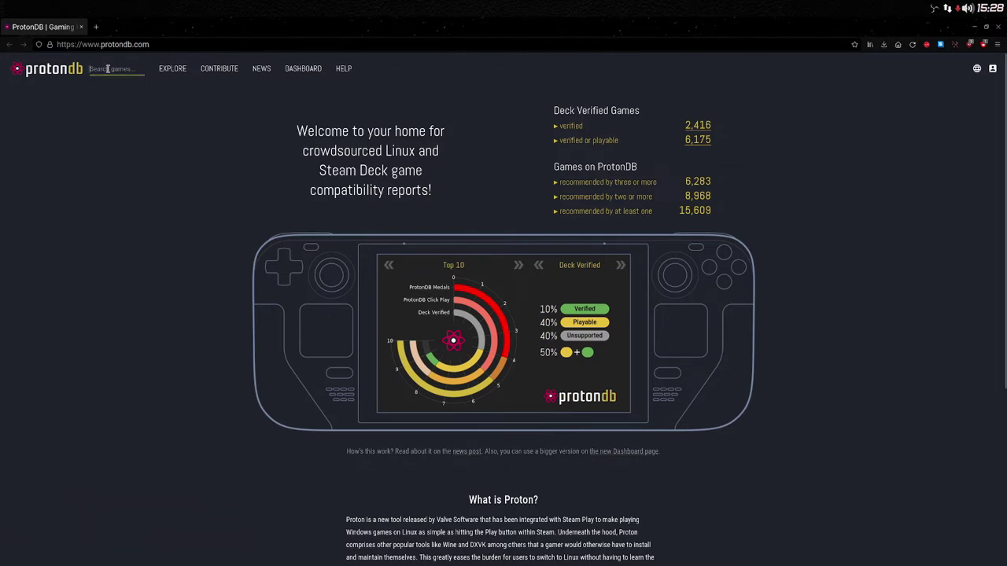
# Step: Search ProtonDB for "plague tale requim" and open the page of A Plague Tale: Requiem
pyautogui.write('pla')
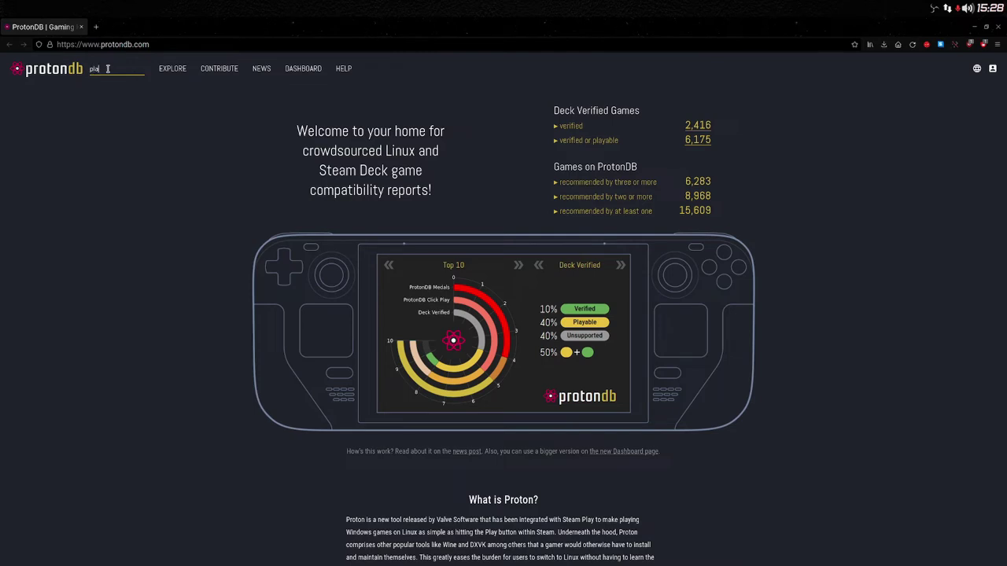
pyautogui.write('gue tale requim')
pyautogui.press('Return')
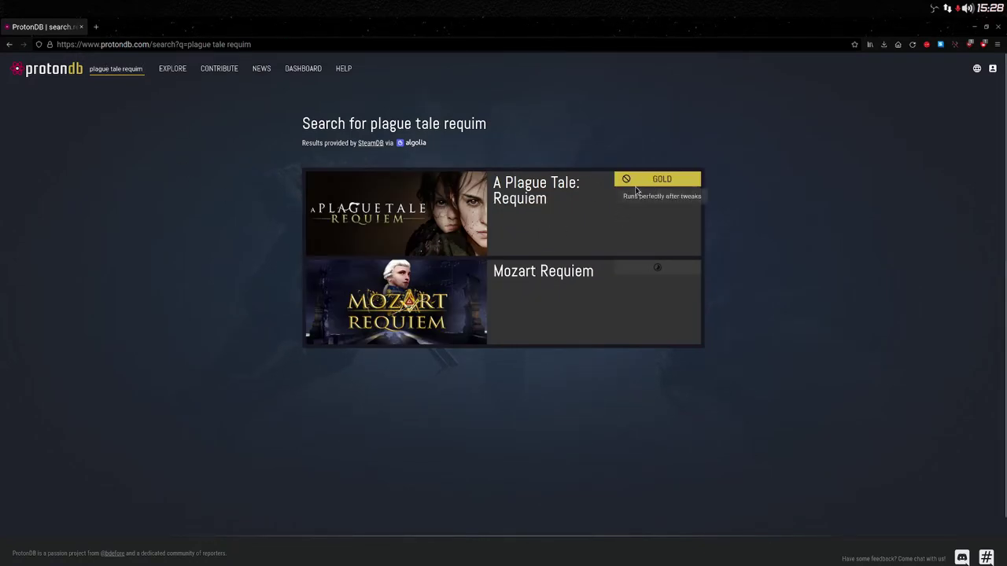
pyautogui.click(553, 197)
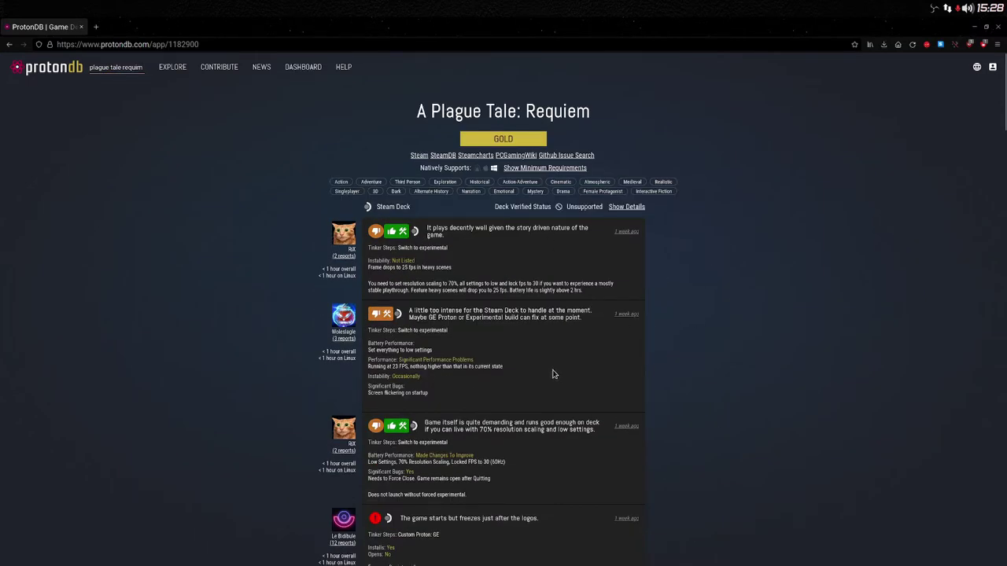
# Step: Review the Steam Deck and PC user reports for A Plague Tale: Requiem, including their launch options, and close the browser
pyautogui.scroll(-3, 553, 375)
pyautogui.scroll(-1, 553, 371)
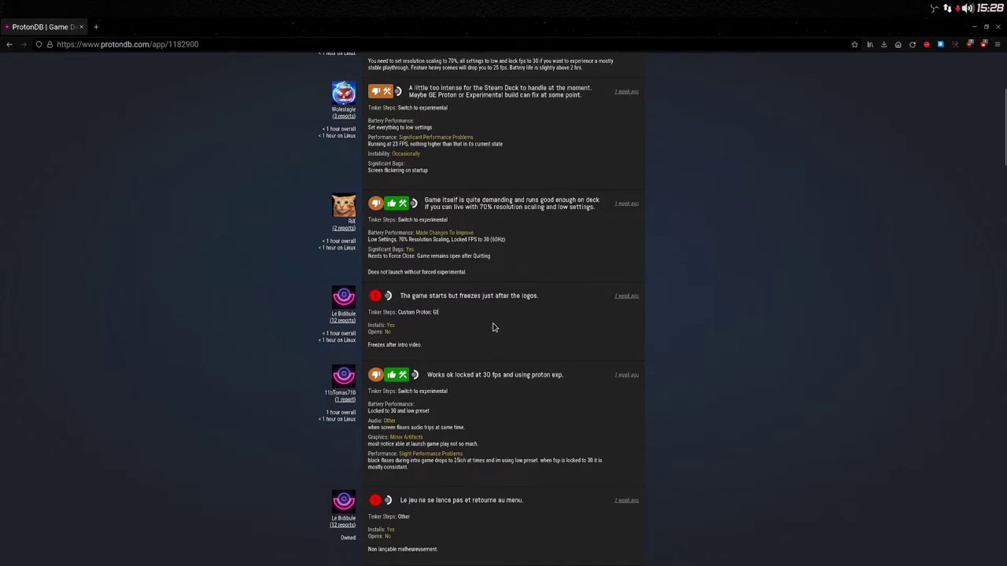
pyautogui.scroll(-3, 493, 327)
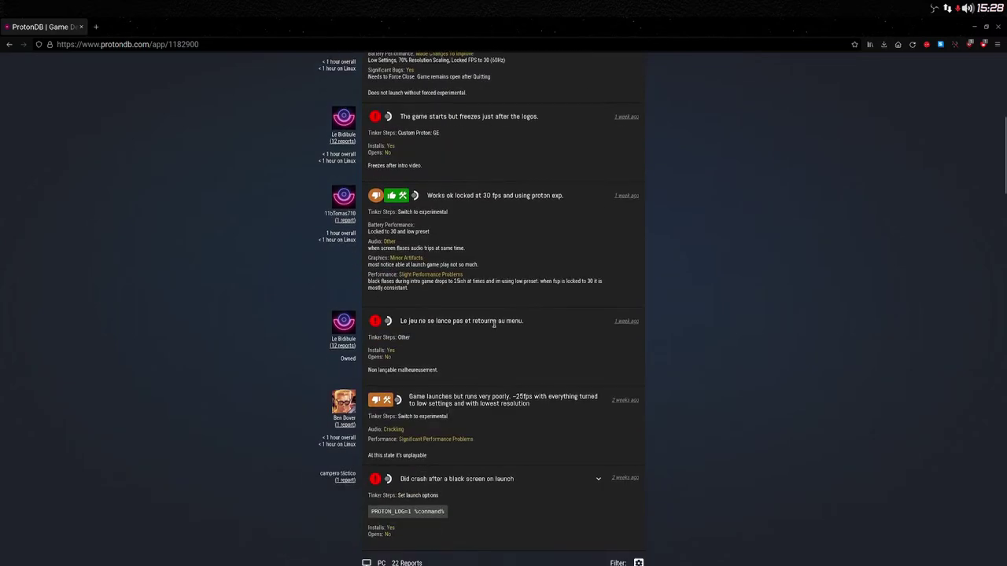
pyautogui.scroll(-7, 493, 327)
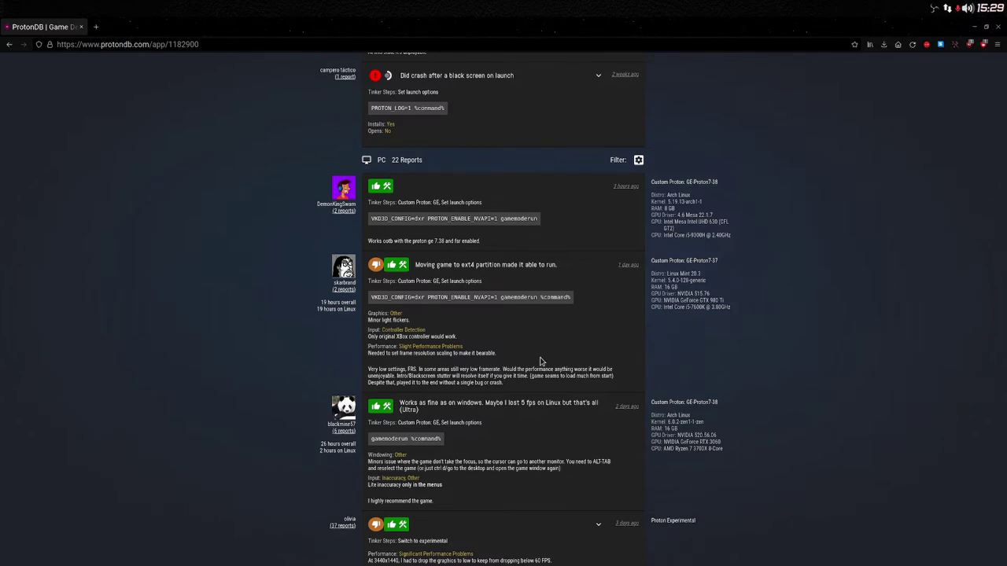
pyautogui.scroll(-2, 541, 361)
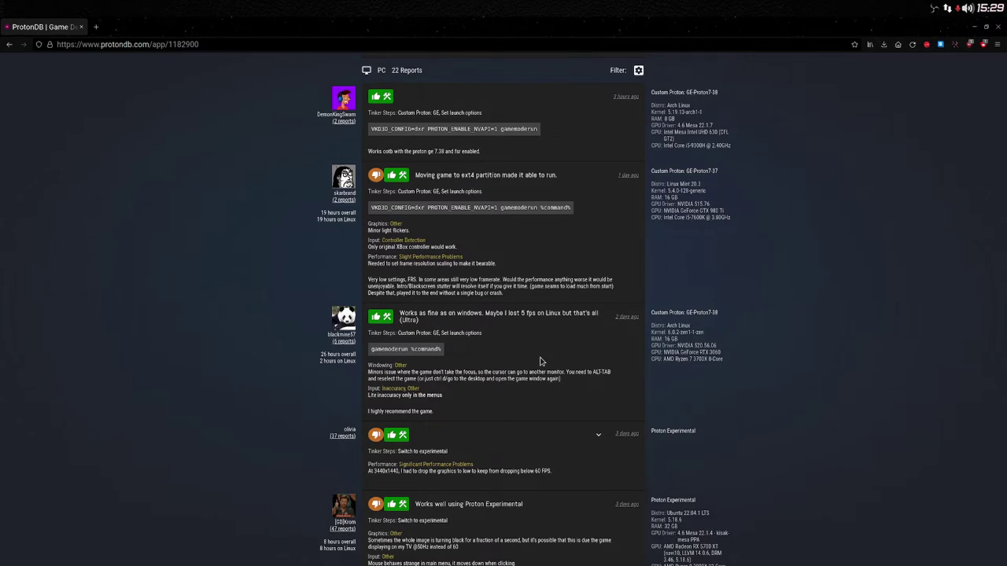
pyautogui.scroll(-9, 540, 361)
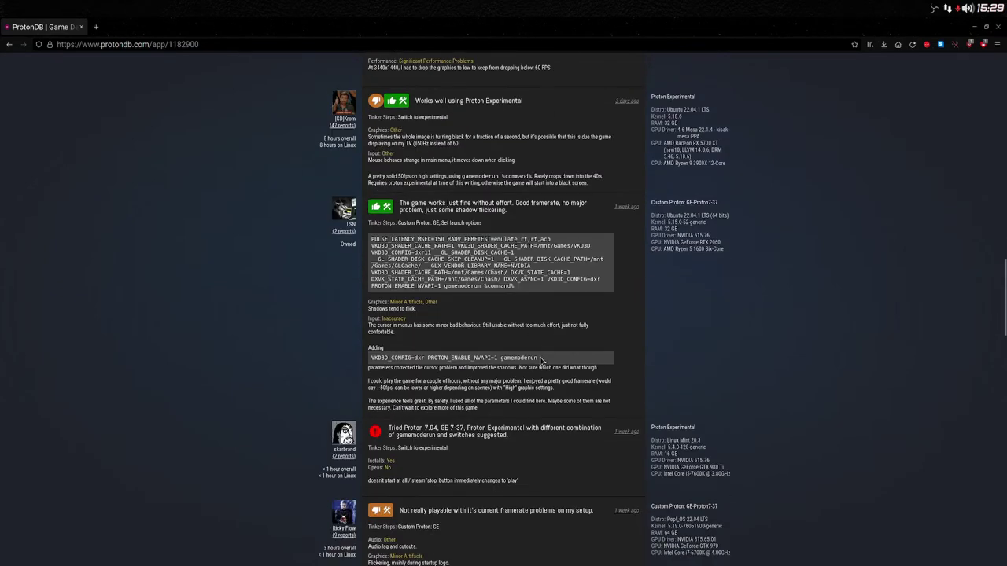
pyautogui.scroll(3, 541, 361)
pyautogui.scroll(-2, 540, 361)
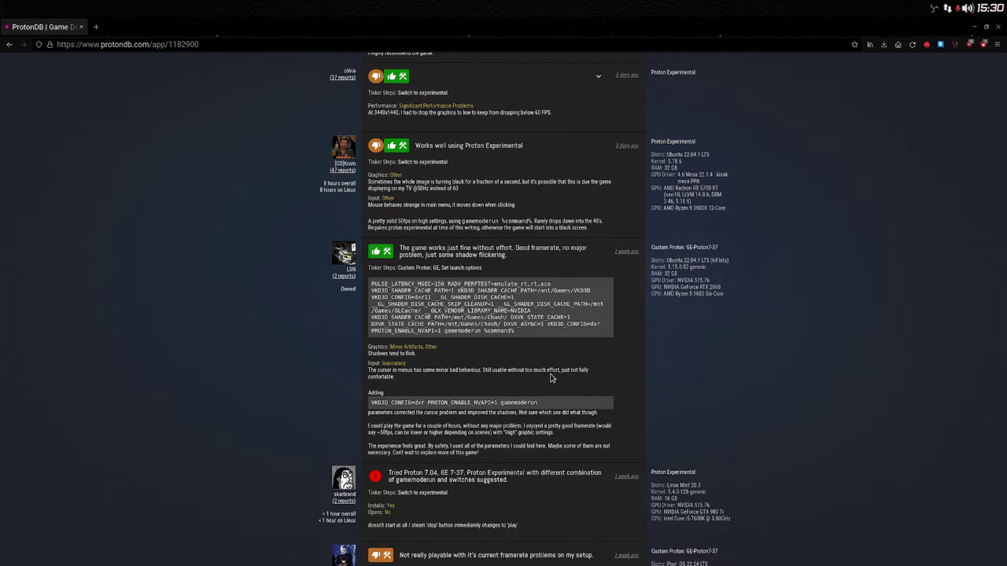
pyautogui.scroll(-2, 552, 398)
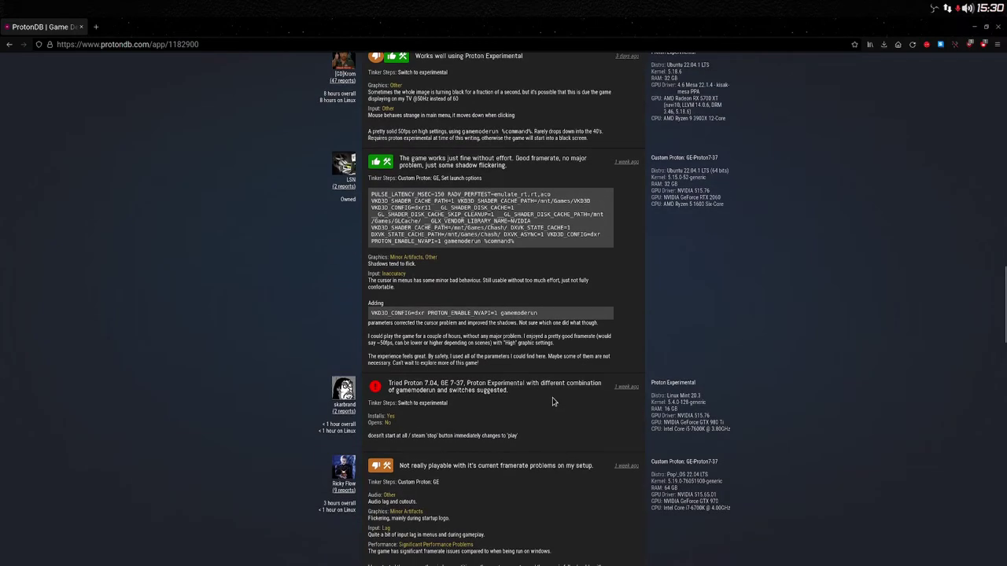
pyautogui.scroll(-8, 558, 400)
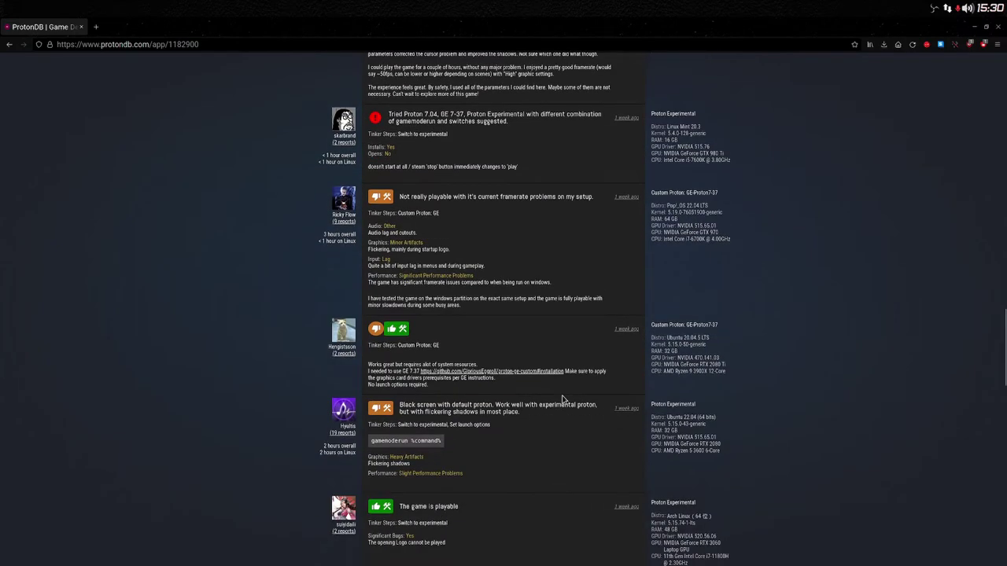
pyautogui.scroll(-15, 563, 400)
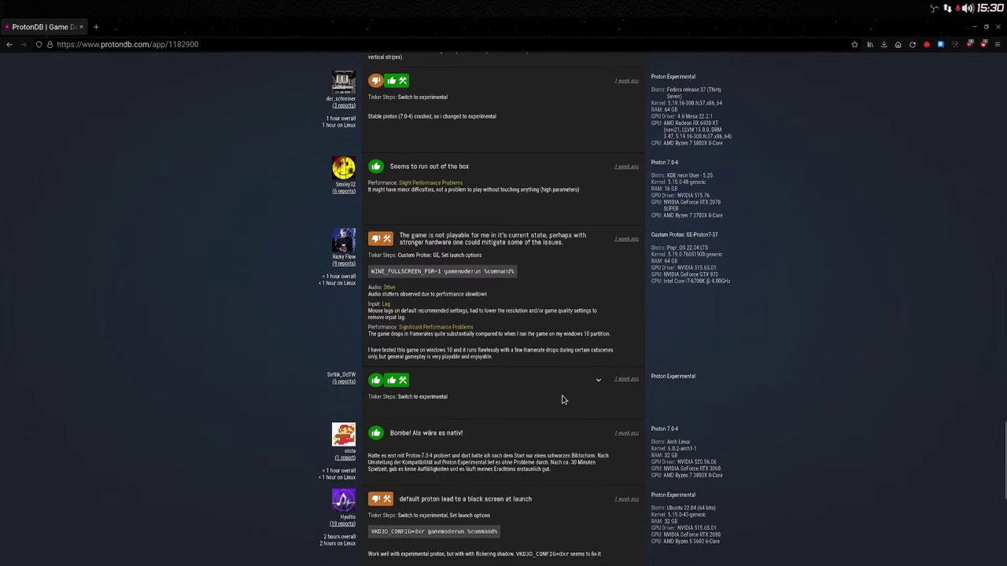
pyautogui.scroll(-4, 563, 400)
pyautogui.scroll(13, 562, 399)
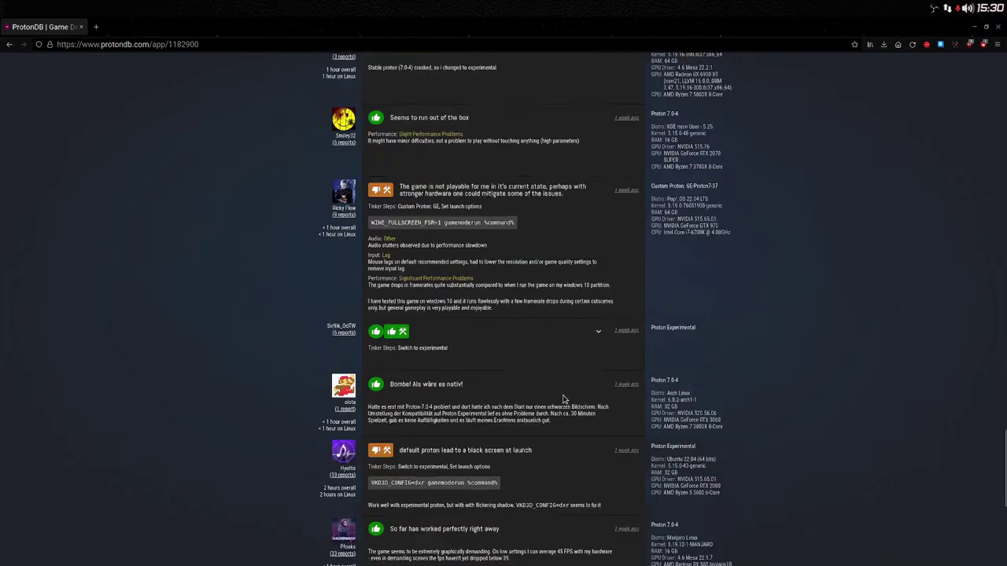
pyautogui.scroll(15, 562, 400)
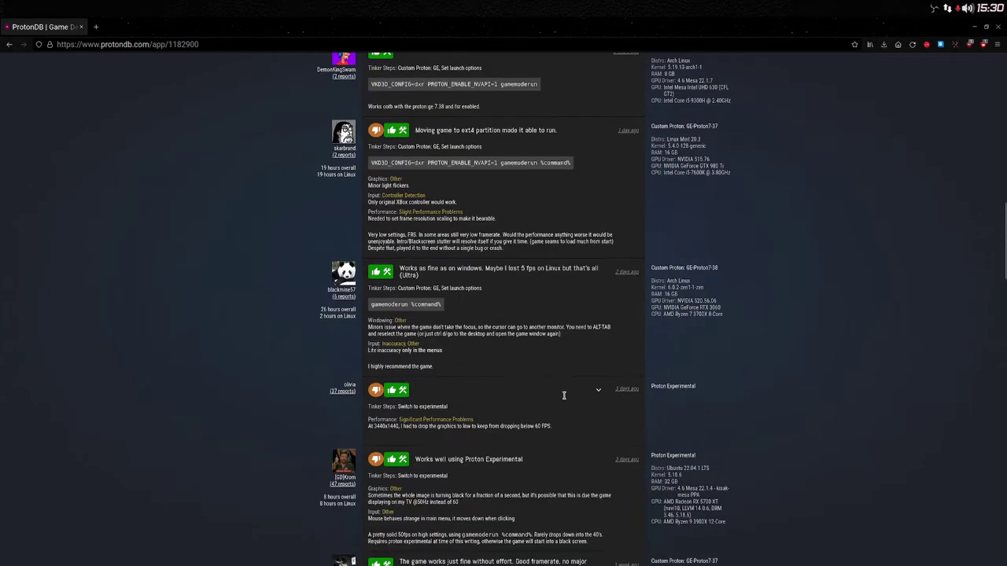
pyautogui.scroll(15, 563, 400)
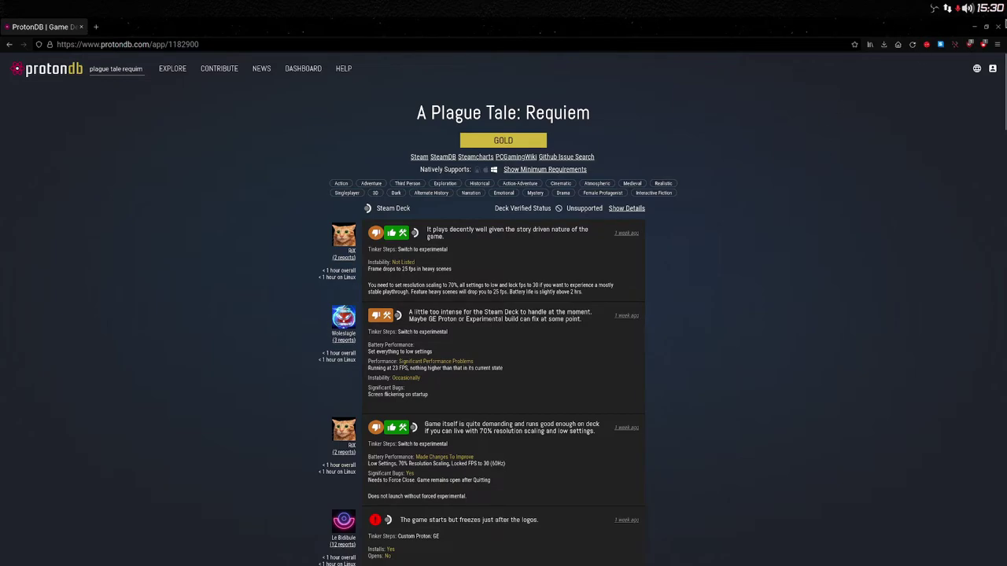
pyautogui.click(998, 28)
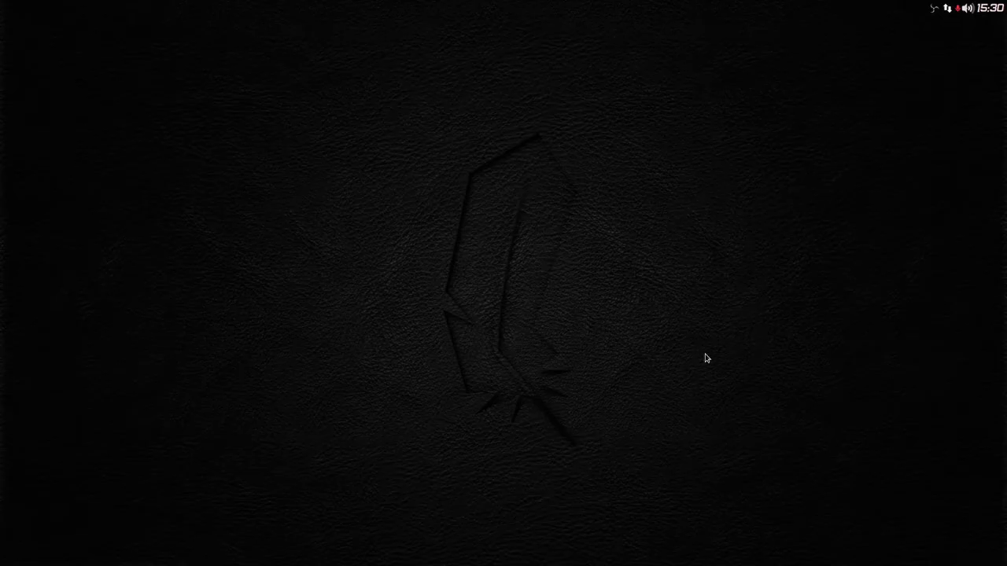
pyautogui.moveTo(621, 563)
pyautogui.moveTo(552, 562)
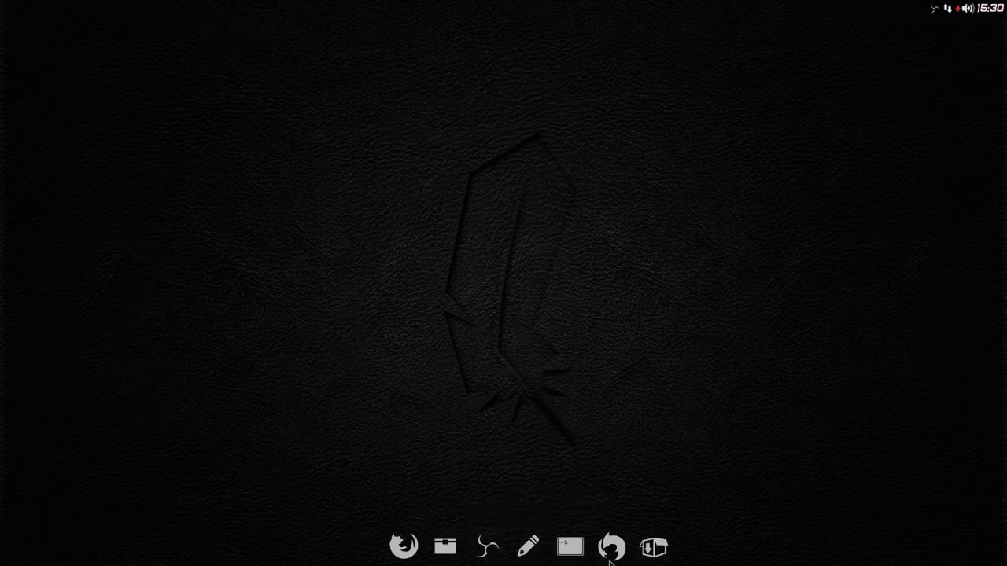
pyautogui.moveTo(490, 553)
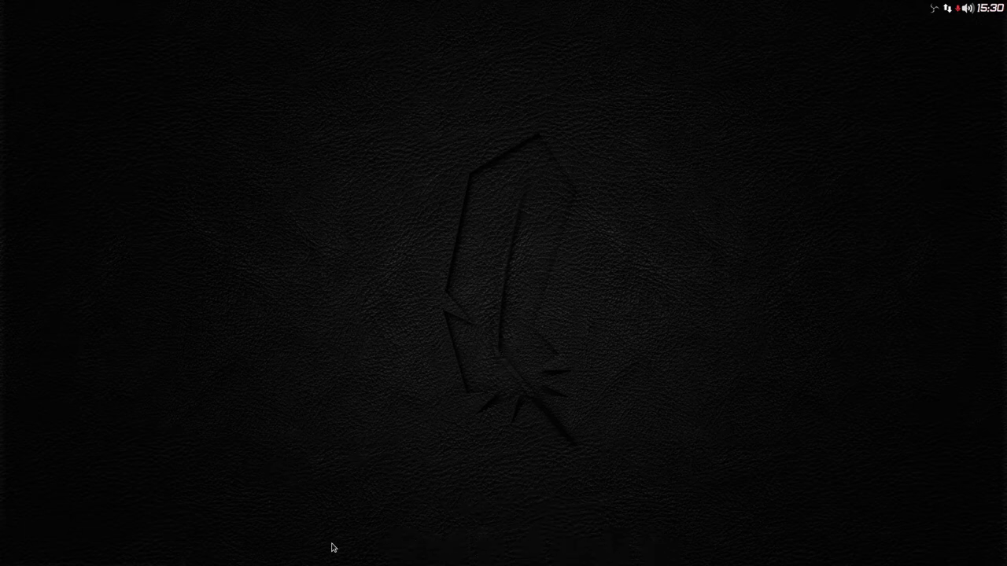
# Step: Launch Steam from the Games category of installed applications and dismiss its news window
pyautogui.click(17, 549)
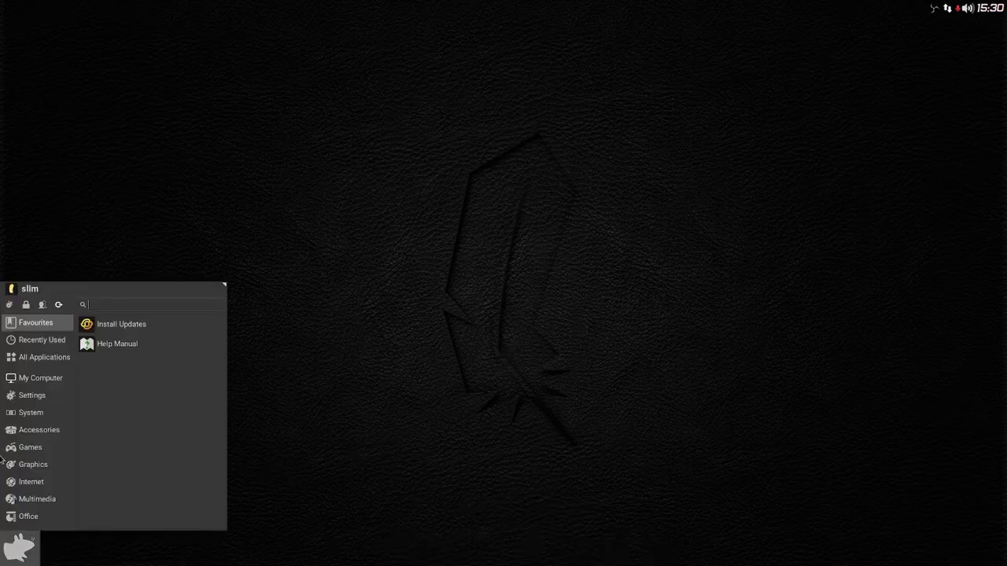
pyautogui.moveTo(46, 447)
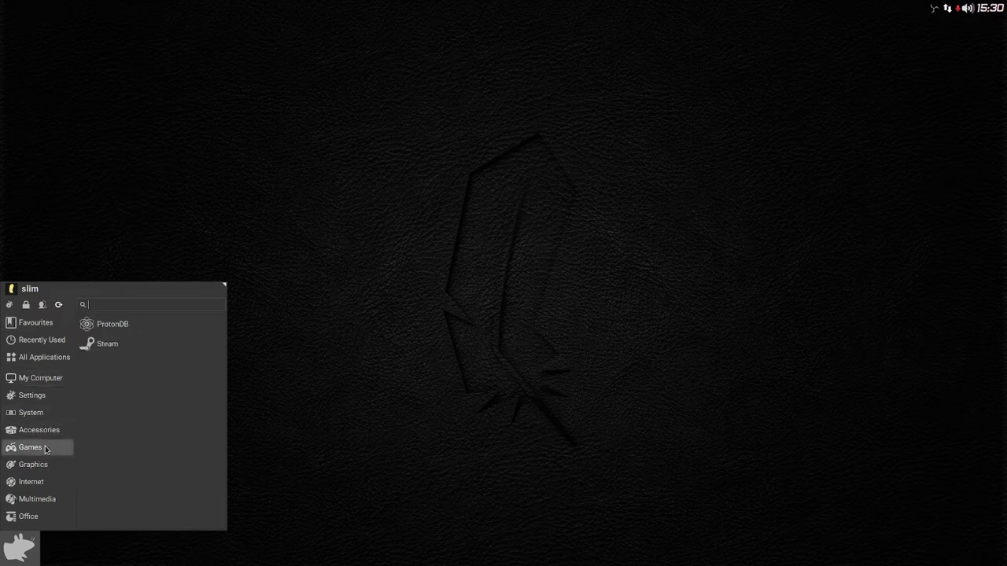
pyautogui.click(116, 348)
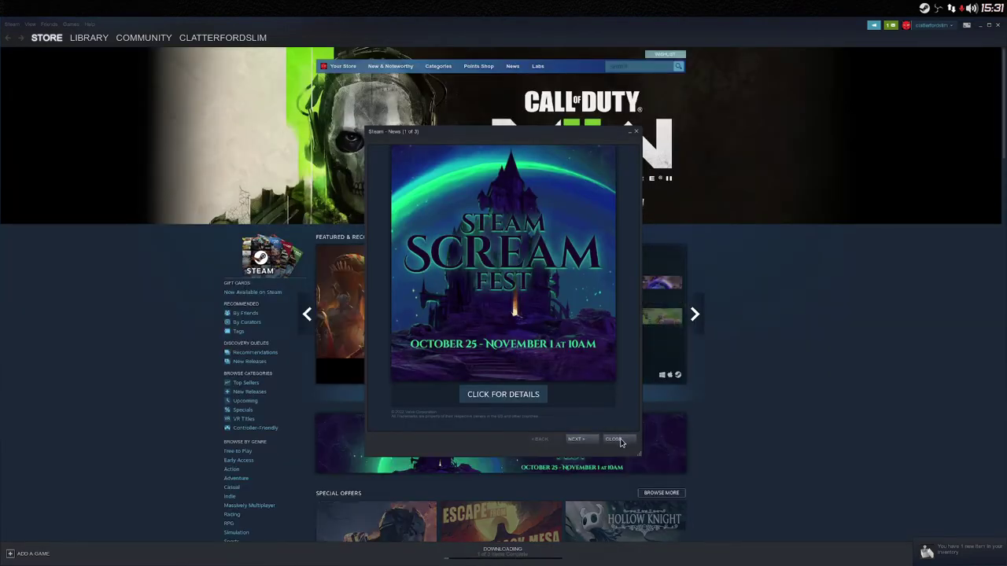
pyautogui.click(619, 440)
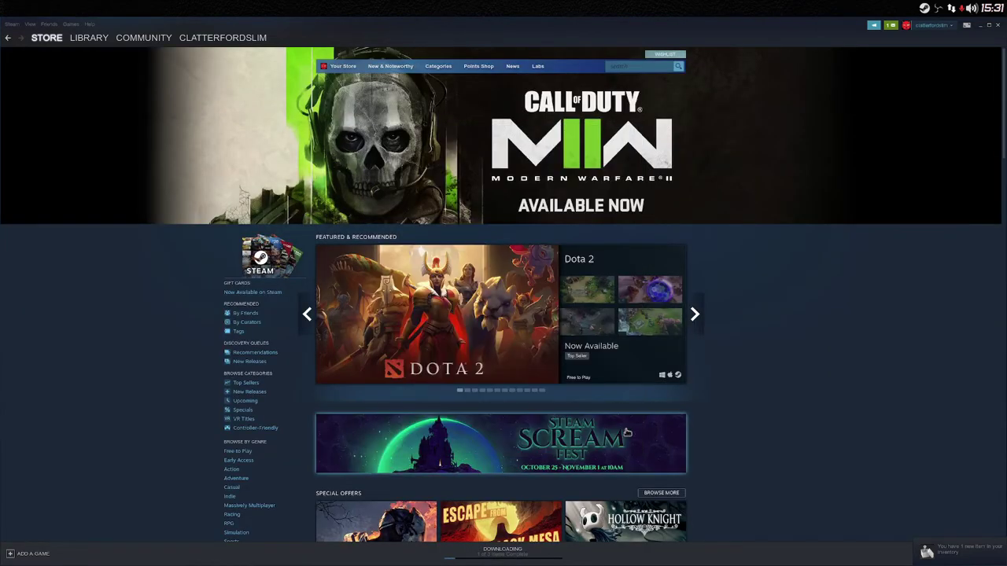
# Step: Open Steam's downloads page and clear all completed downloads while A Plague Tale: Requiem updates
pyautogui.click(511, 555)
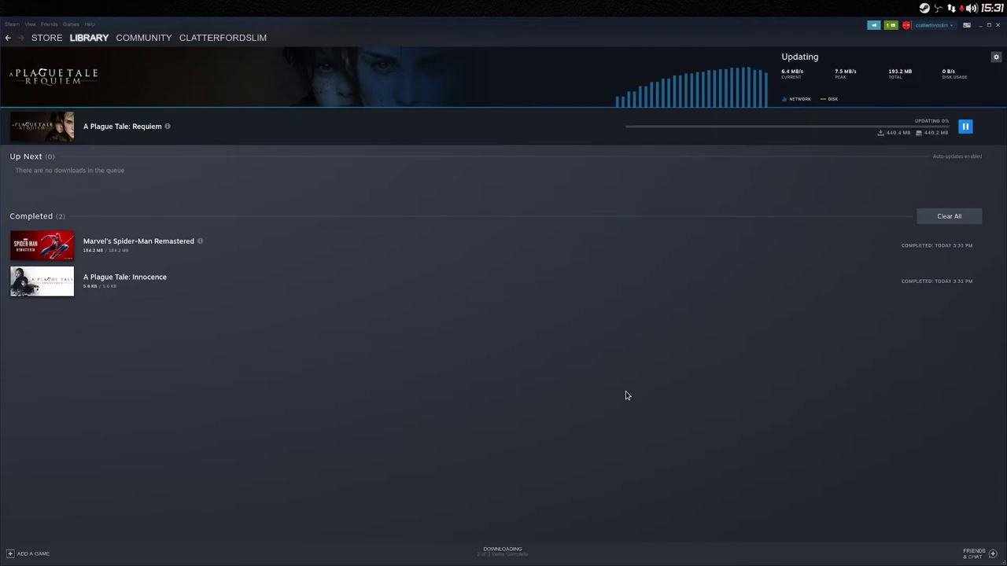
pyautogui.click(954, 215)
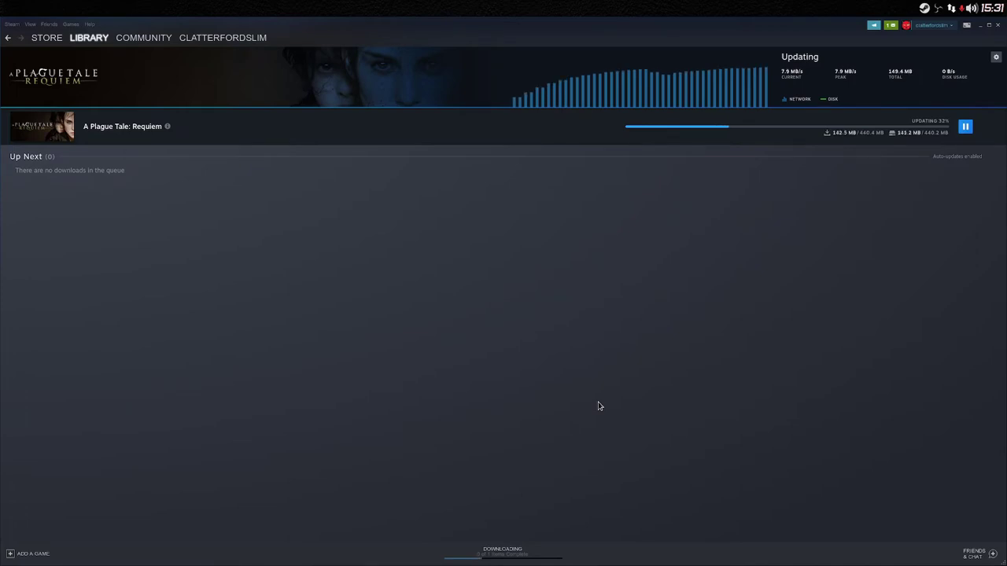
pyautogui.moveTo(665, 557)
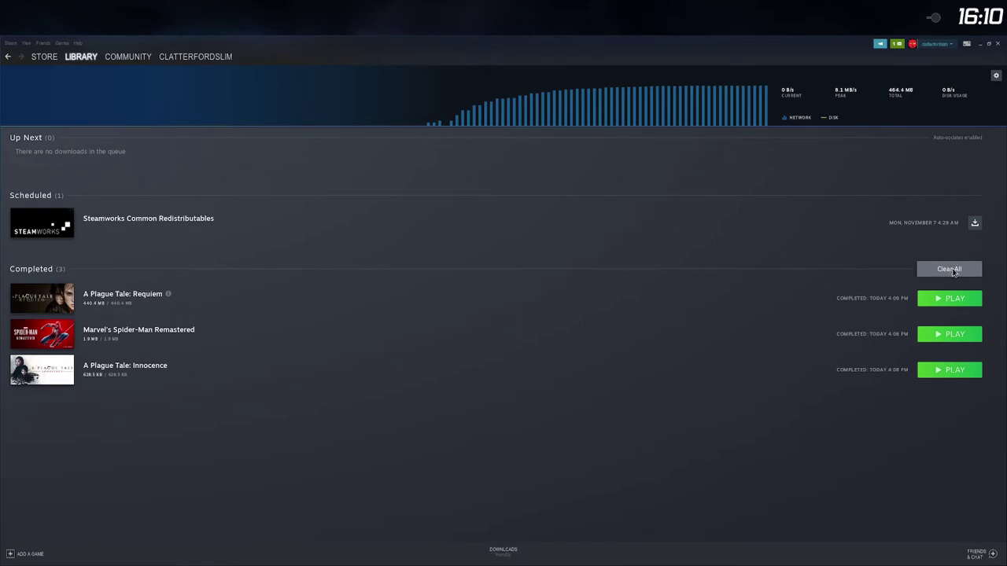
# Step: Download the scheduled Steamworks Common Redistributables update and clear all completed entries from the downloads page
pyautogui.click(950, 270)
pyautogui.click(975, 225)
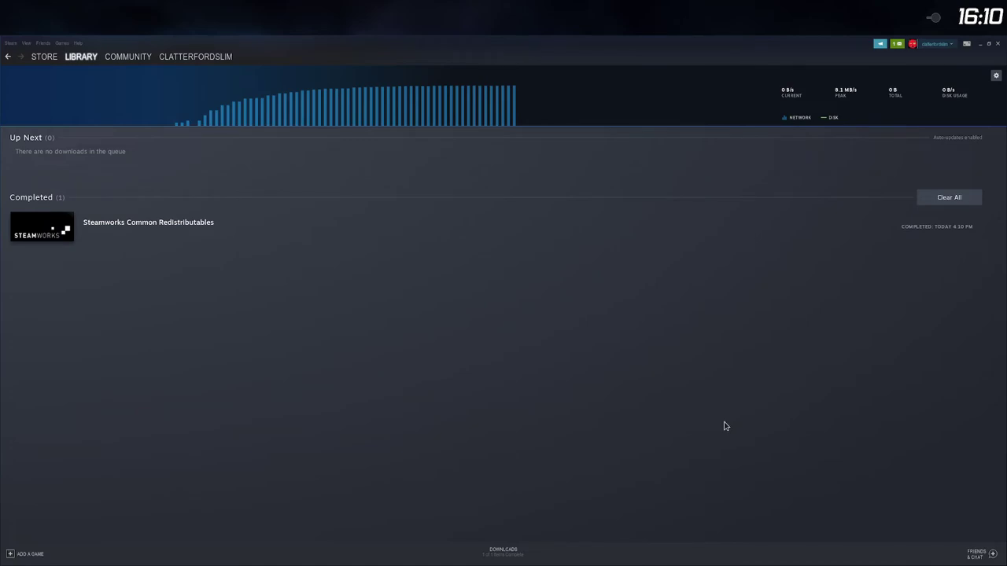
pyautogui.click(959, 200)
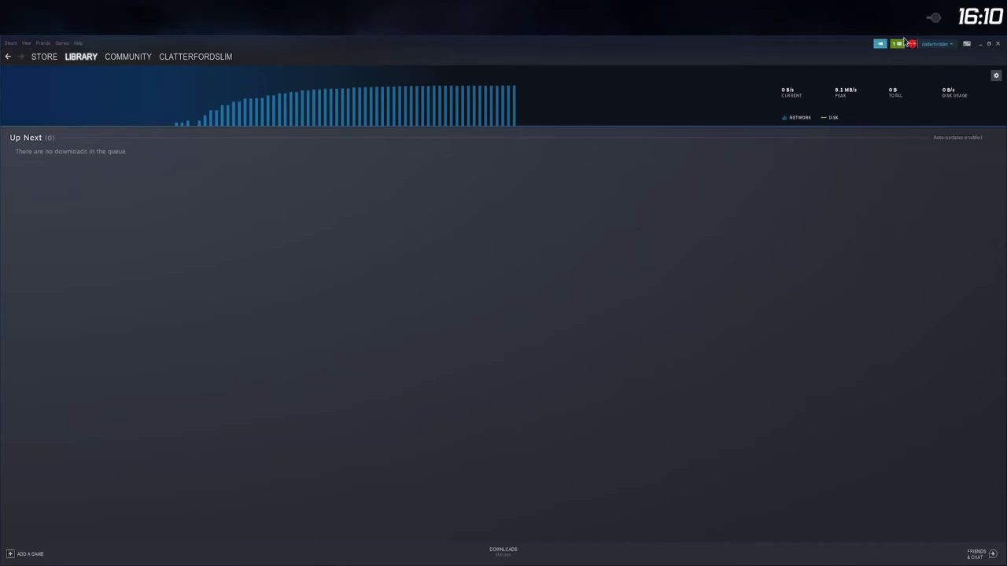
# Step: Open the inventory from the new item notification, accept all optional cookies, and close the Steam window
pyautogui.click(897, 44)
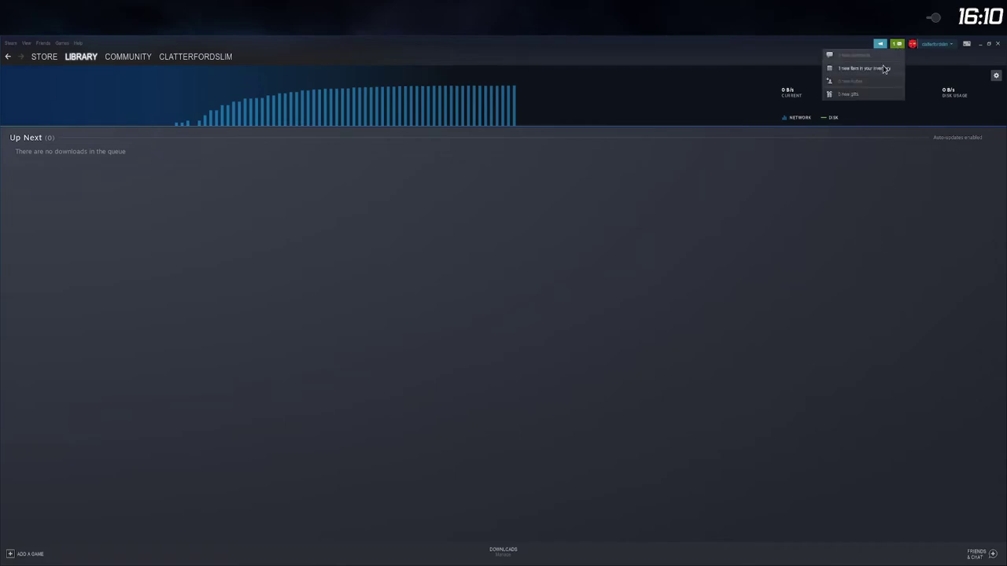
pyautogui.click(883, 69)
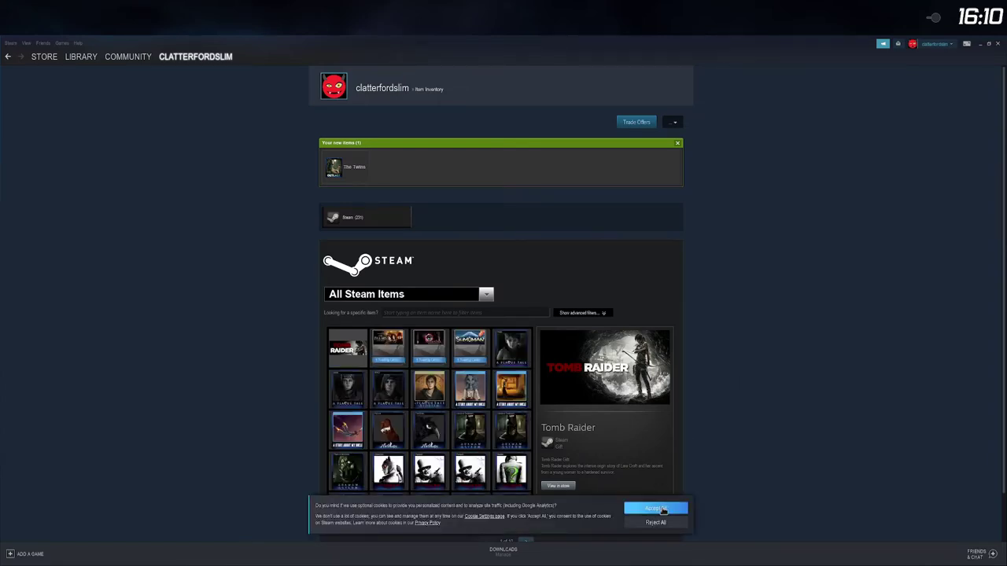
pyautogui.click(663, 509)
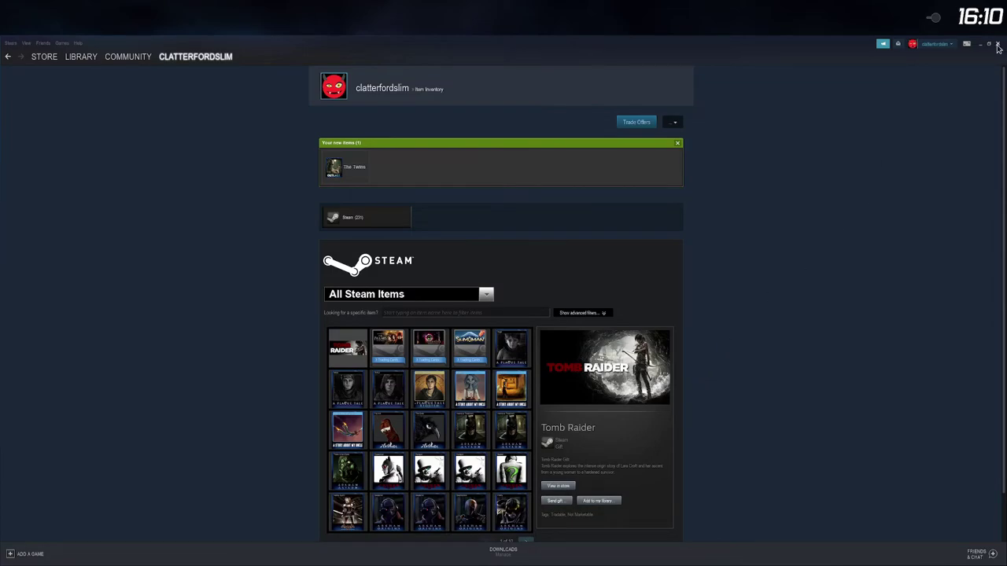
pyautogui.click(998, 45)
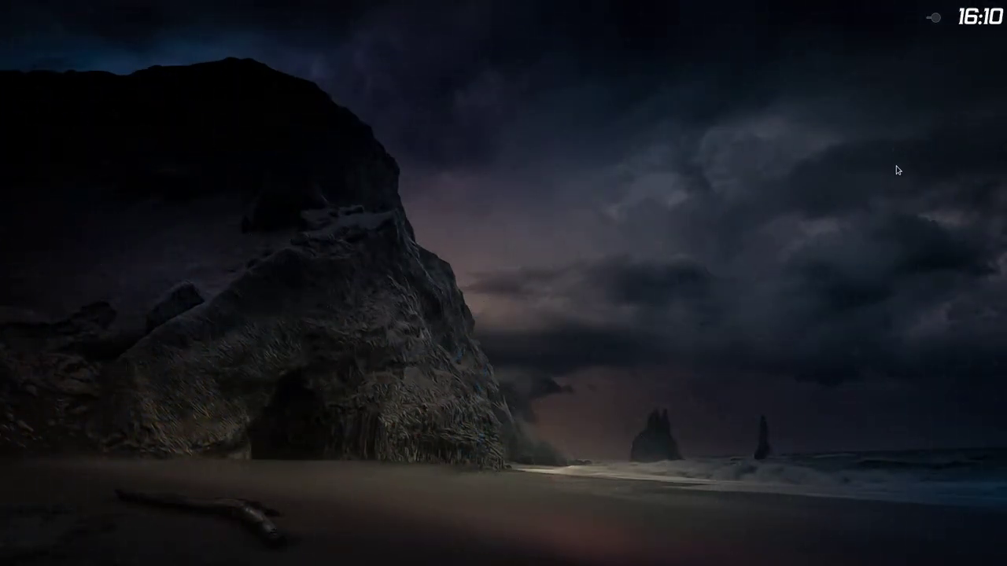
pyautogui.moveTo(763, 563)
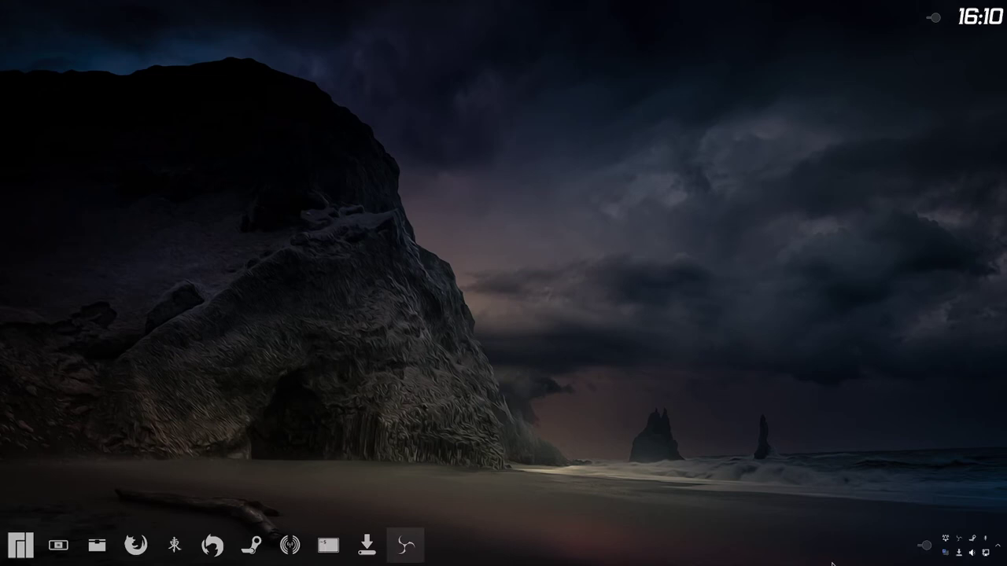
# Step: Launch A Plague Tale: Innocence from Steam's system tray shortcuts
pyautogui.rightClick(974, 541)
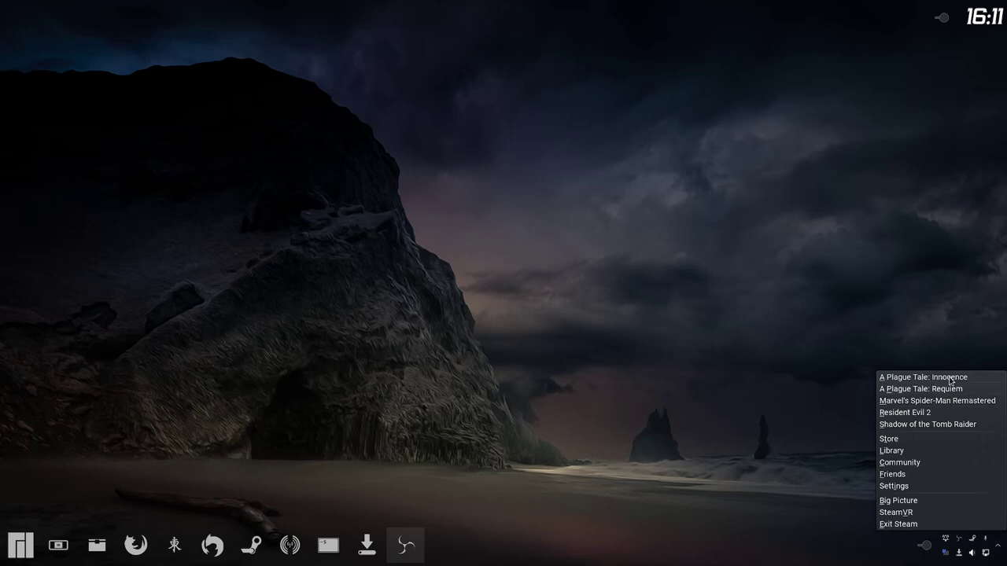
pyautogui.click(951, 377)
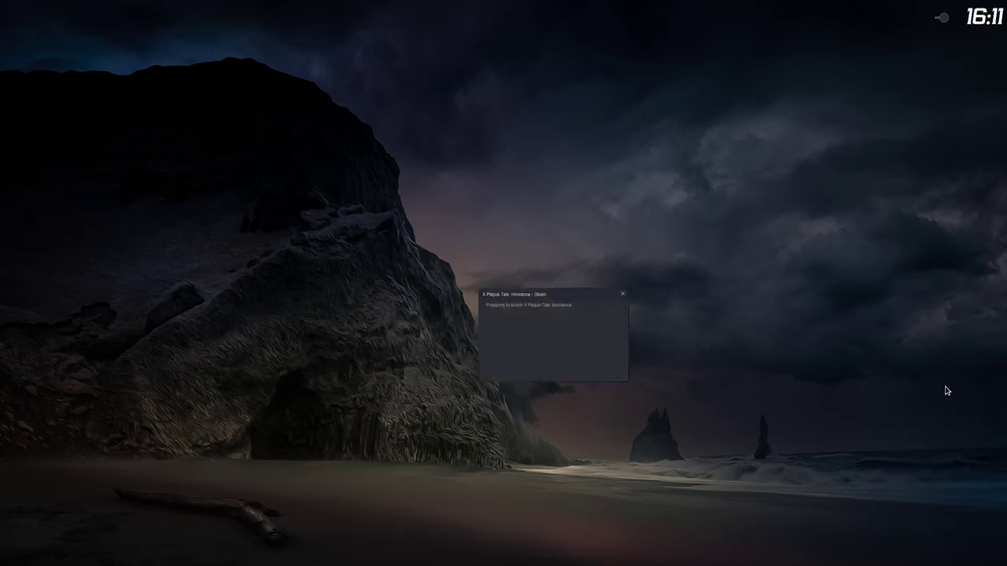
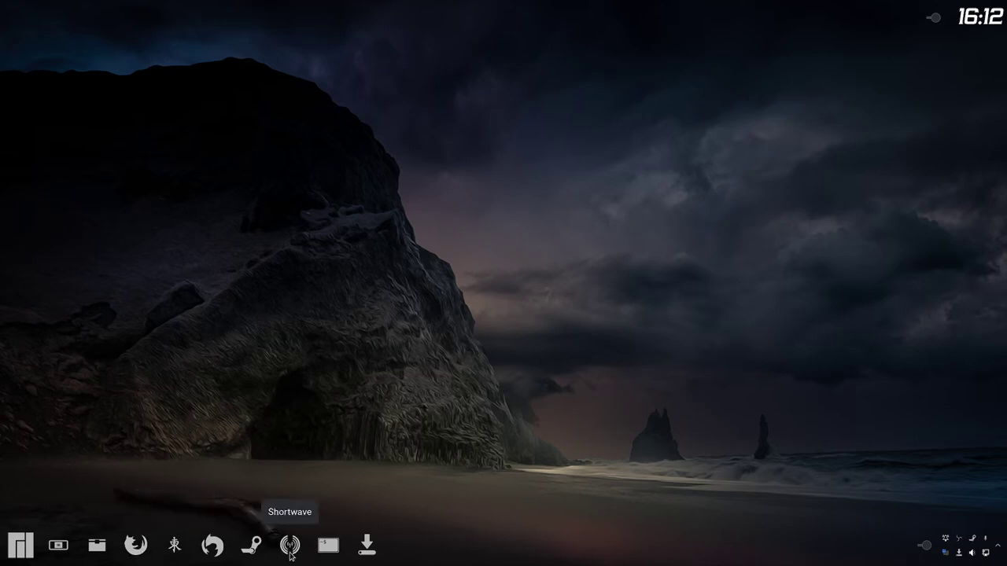
pyautogui.click(12, 556)
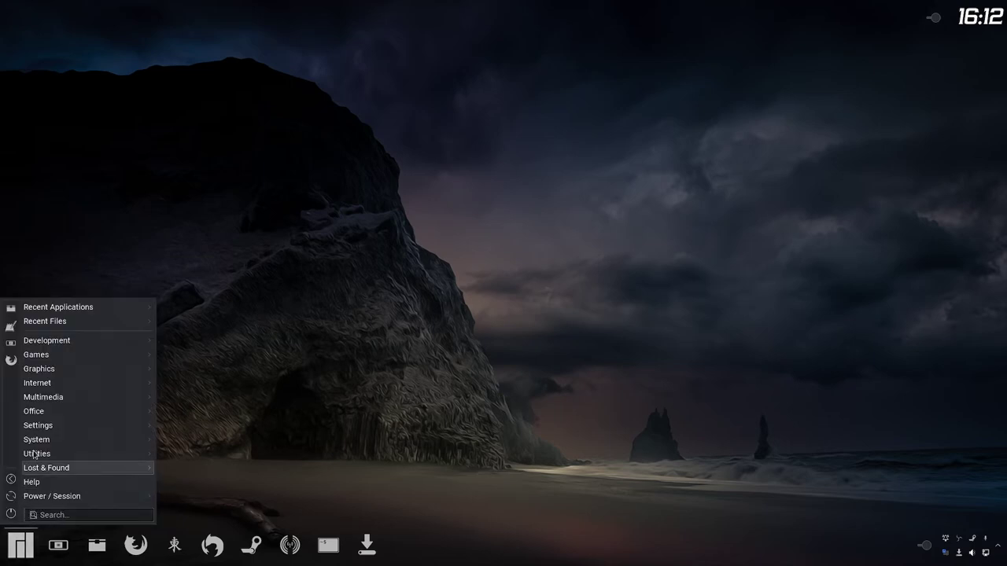
pyautogui.moveTo(49, 424)
pyautogui.moveTo(56, 456)
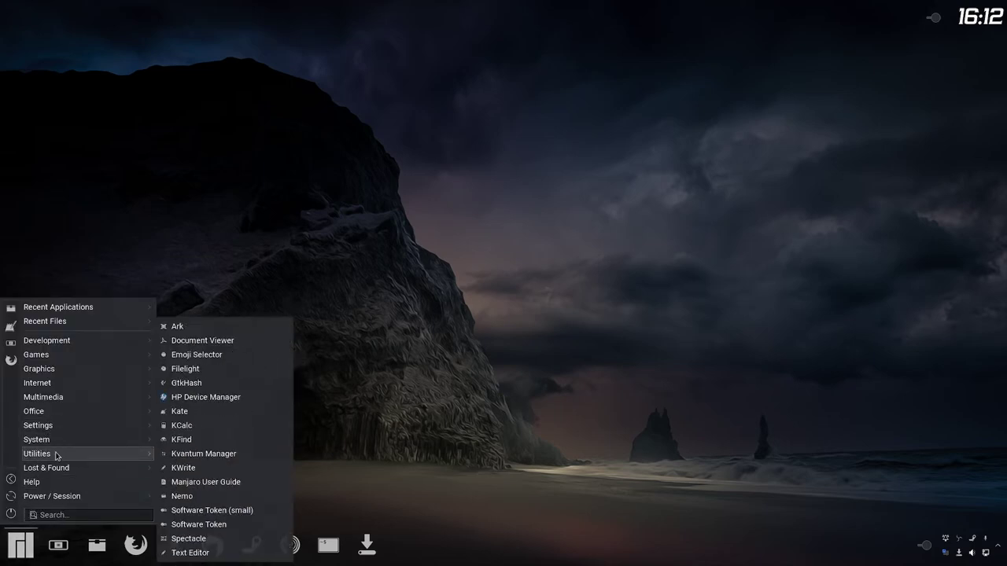
pyautogui.moveTo(81, 401)
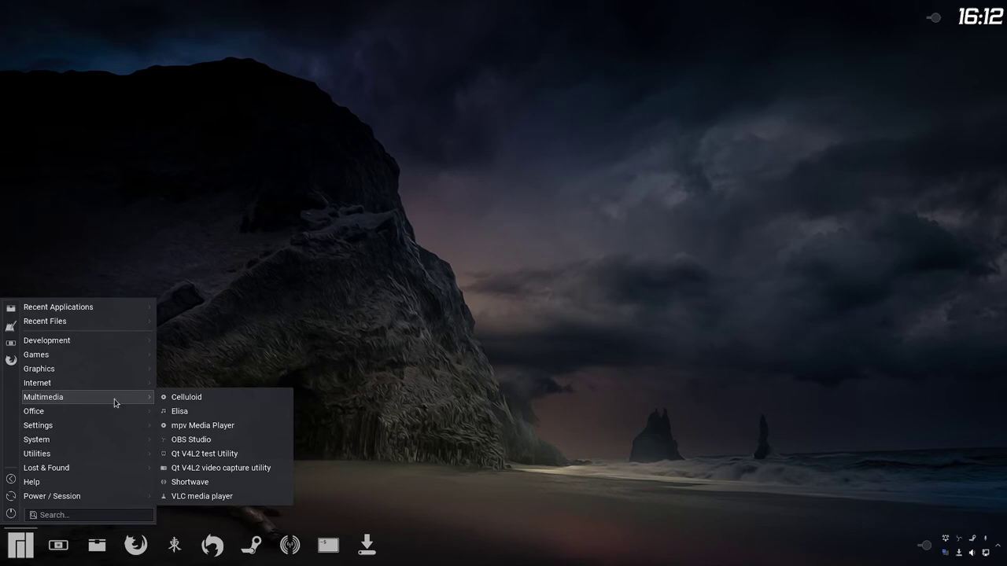
pyautogui.click(708, 371)
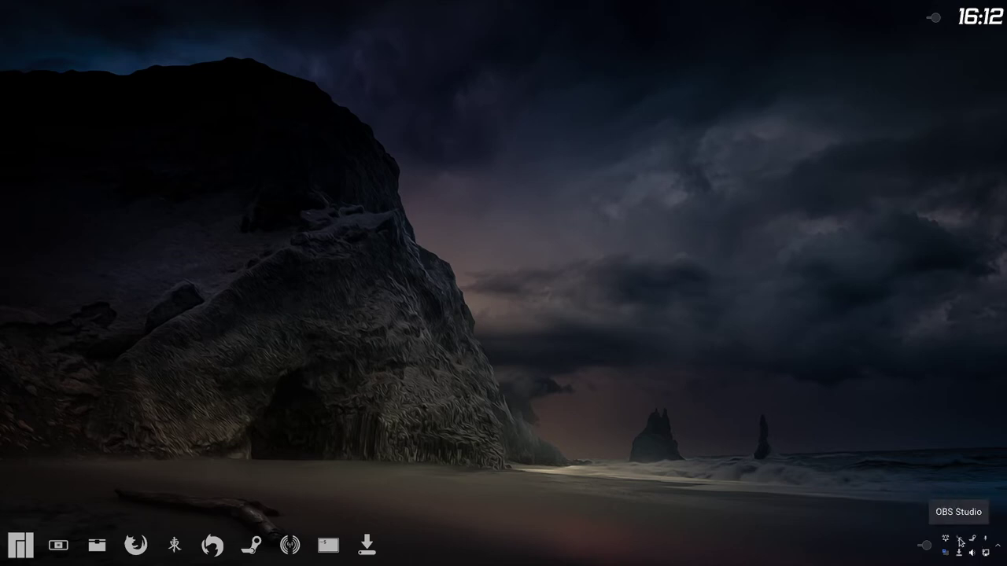
pyautogui.rightClick(960, 542)
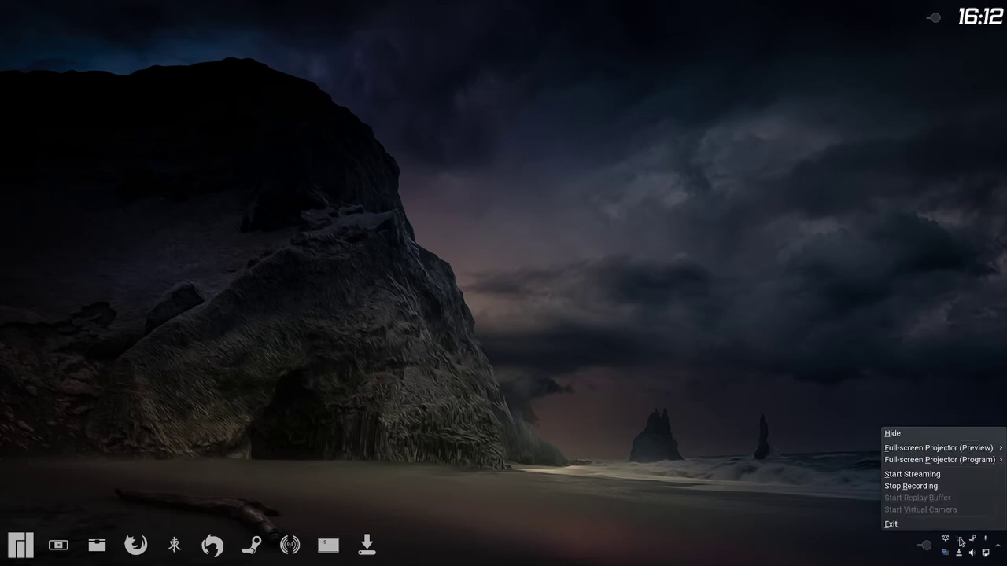
pyautogui.press('Escape')
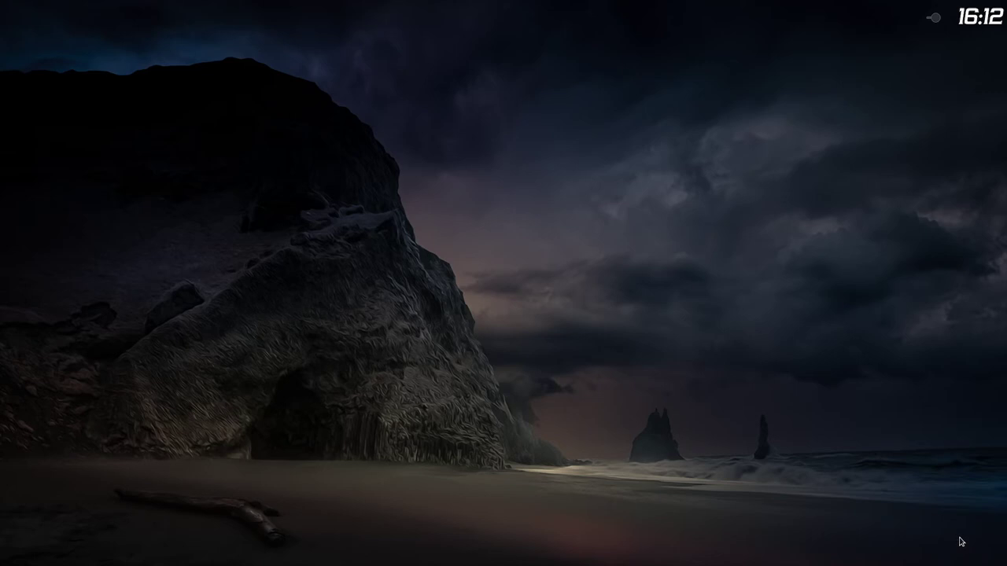
pyautogui.moveTo(961, 559)
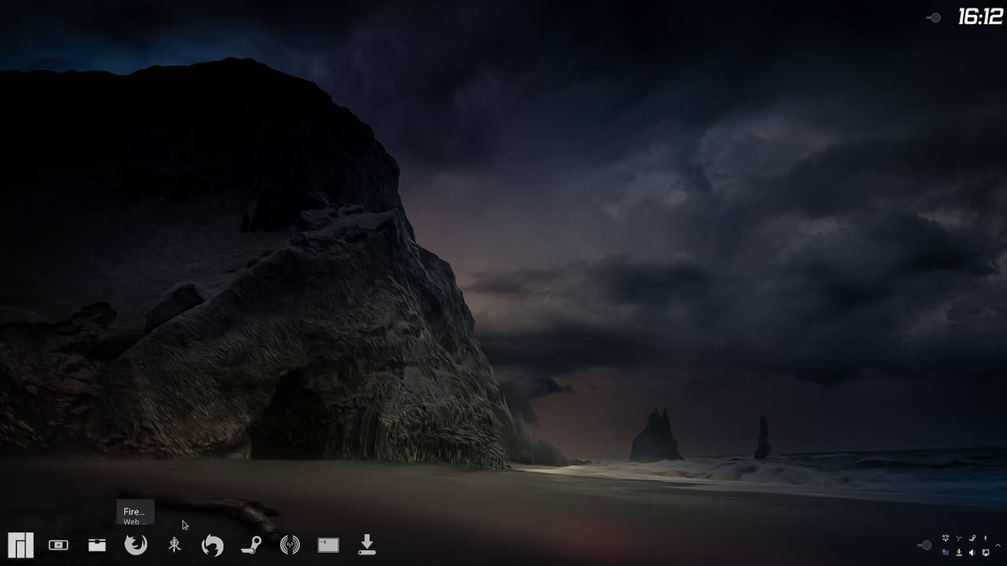
# Step: Try to open OBS Studio from the Multimedia applications and cancel starting a second instance
pyautogui.click(22, 555)
pyautogui.moveTo(132, 398)
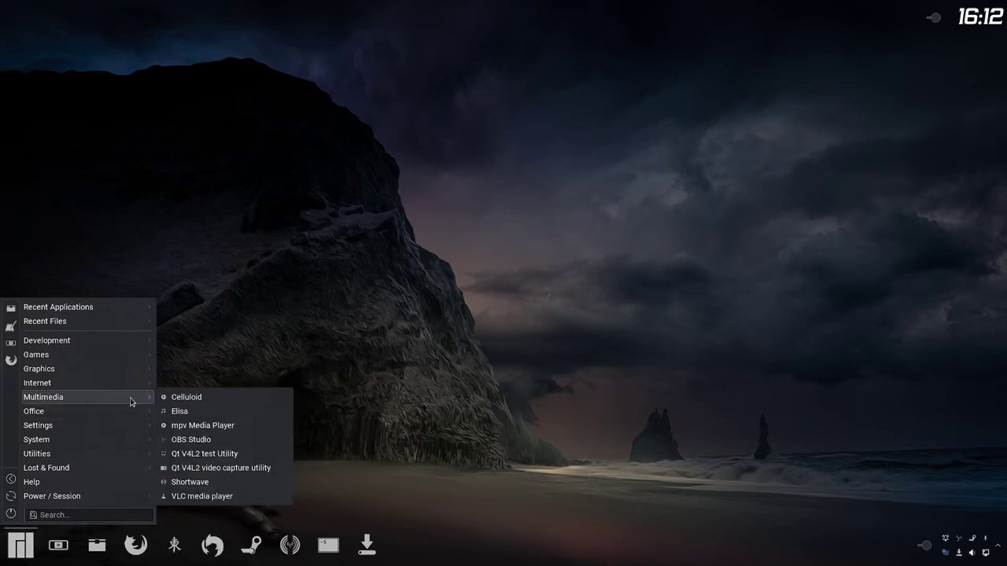
pyautogui.click(245, 439)
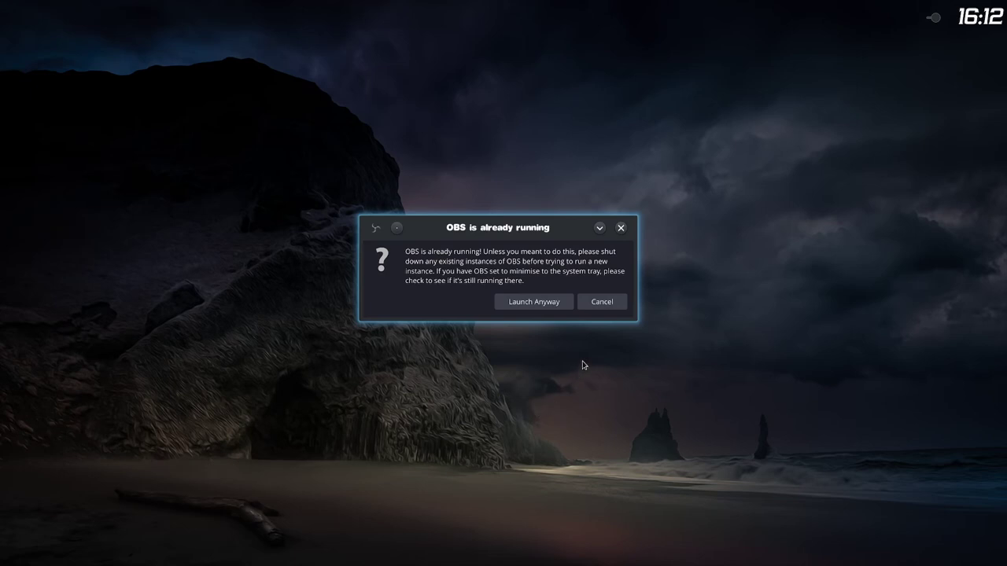
pyautogui.click(605, 303)
pyautogui.moveTo(667, 564)
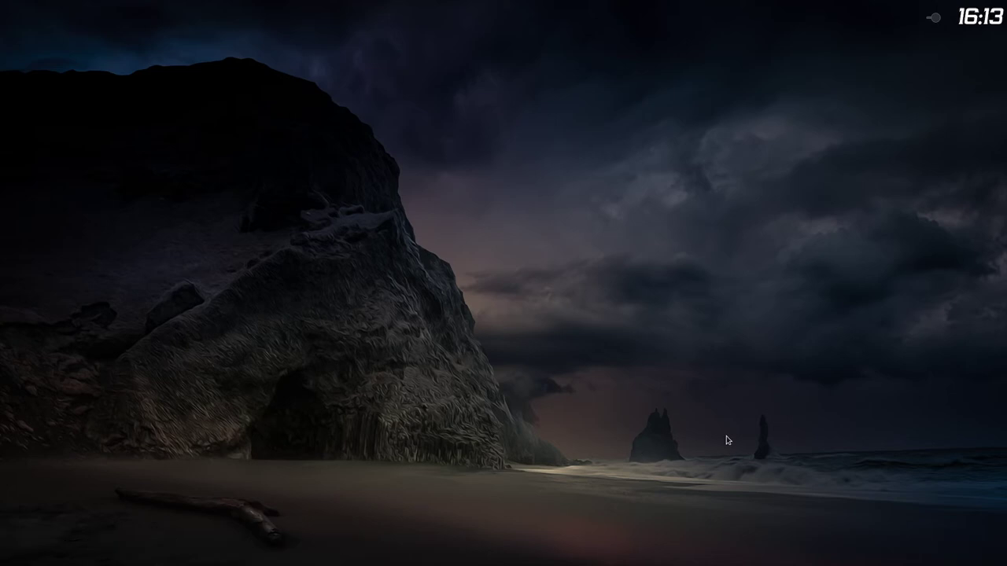
pyautogui.hotkey('ctrl', 'alt', 'Right')
pyautogui.hotkey('ctrl', 'alt', 'Left')
pyautogui.hotkey('ctrl', 'alt', 'Right')
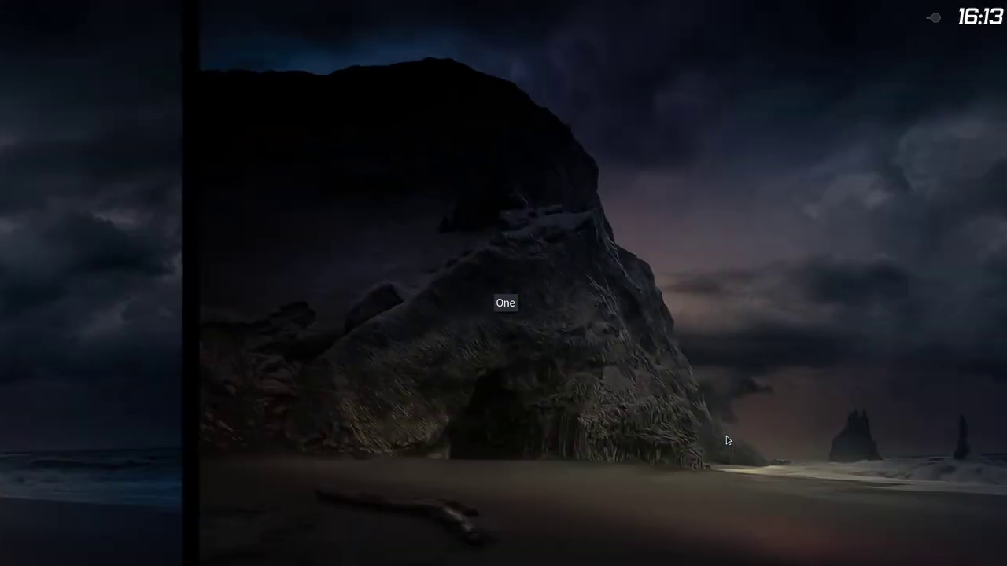
pyautogui.hotkey('ctrl', 'alt', 'Right')
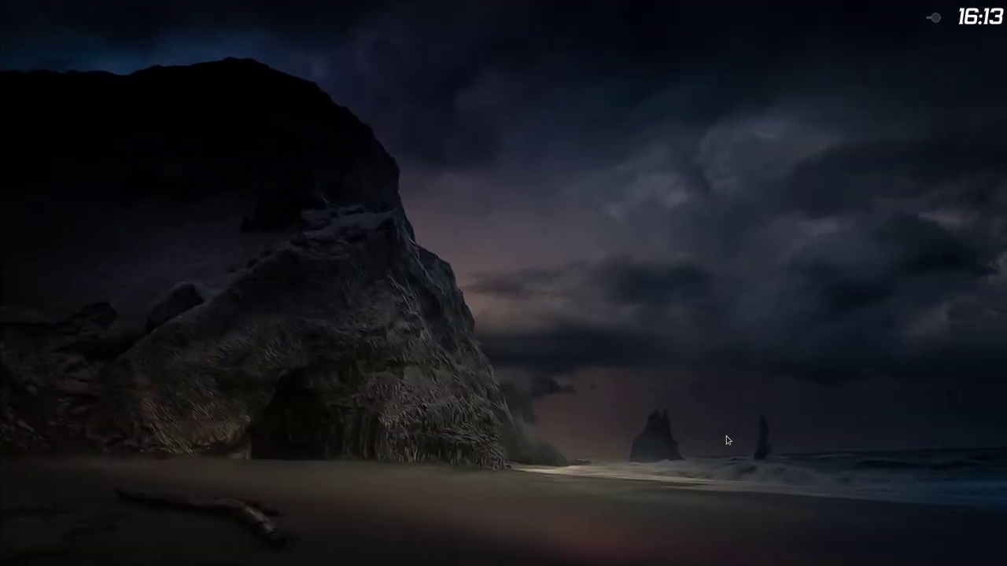
pyautogui.hotkey('ctrl', 'alt', 'Left')
pyautogui.moveTo(568, 564)
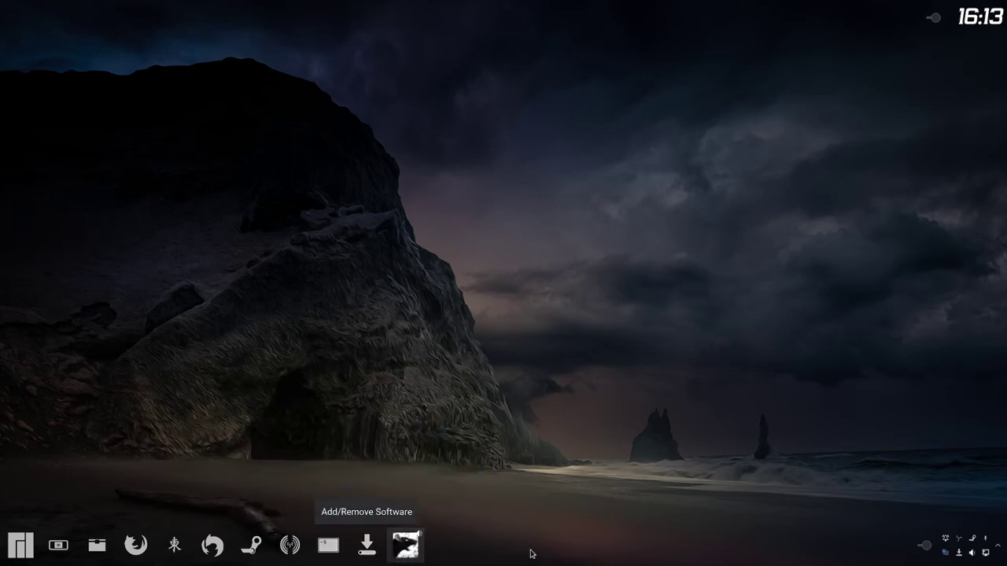
# Step: Bring up the running OBS window, lower the Dtop audio level to -6.6 dB, and minimize the window
pyautogui.click(958, 547)
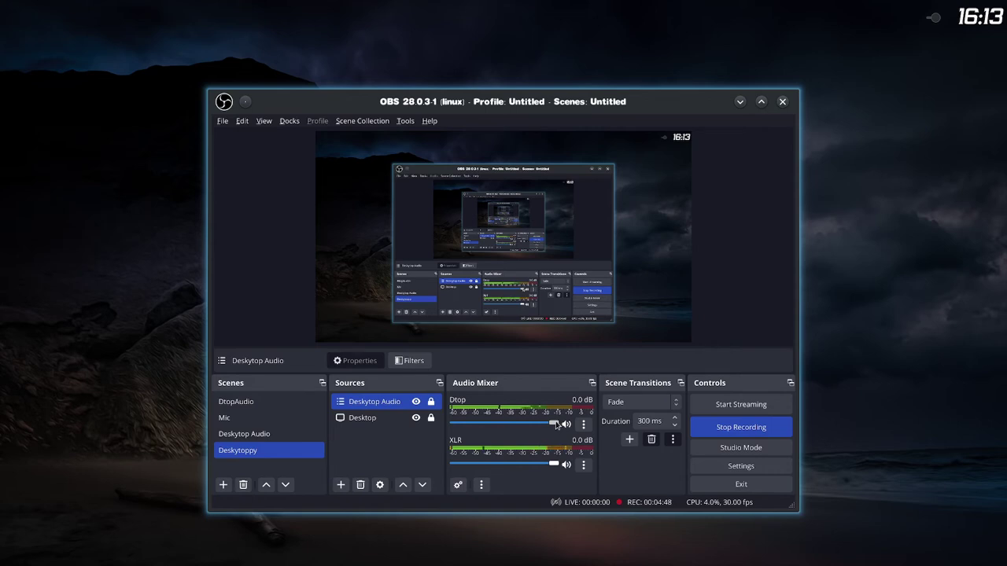
pyautogui.moveTo(556, 425); pyautogui.dragTo(516, 424)
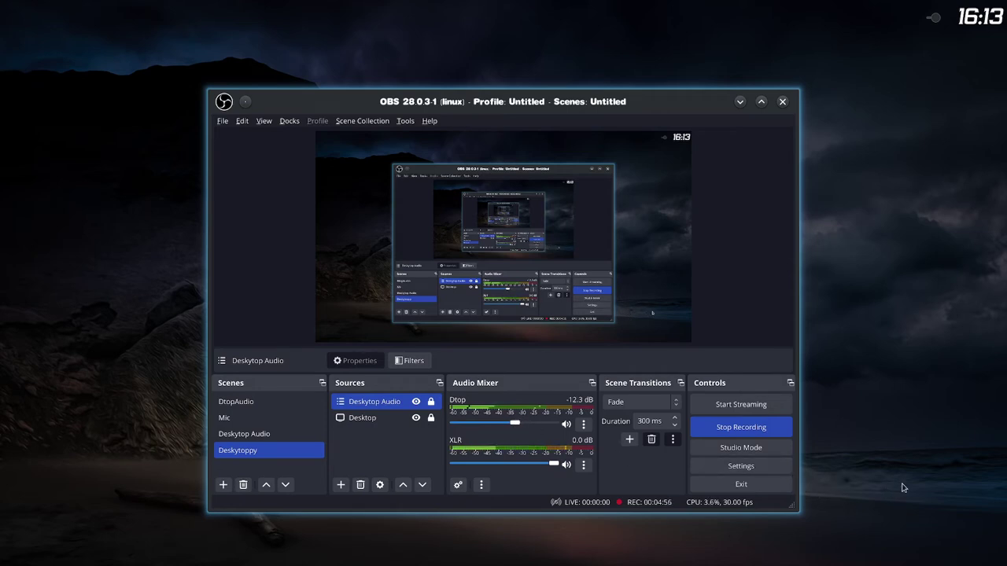
pyautogui.moveTo(511, 425); pyautogui.dragTo(528, 424)
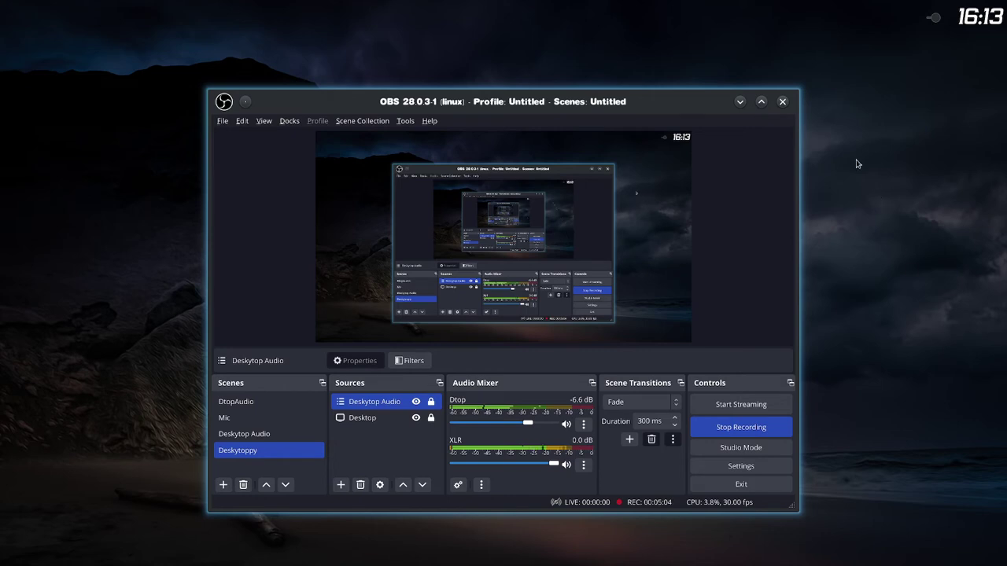
pyautogui.click(741, 103)
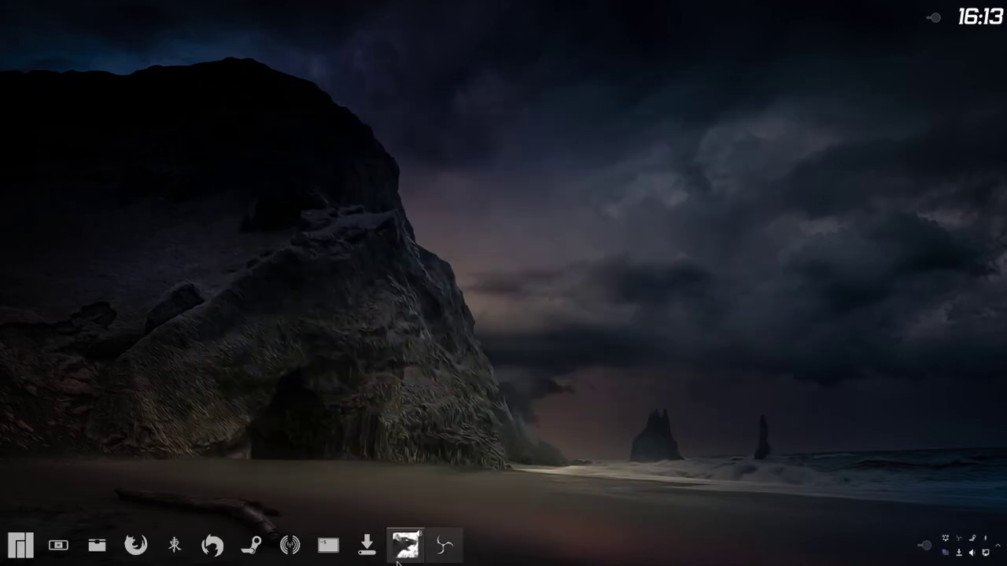
# Step: Switch to A Plague Tale: Innocence, select the II - The Strangers save slot, and continue the game
pyautogui.click(412, 544)
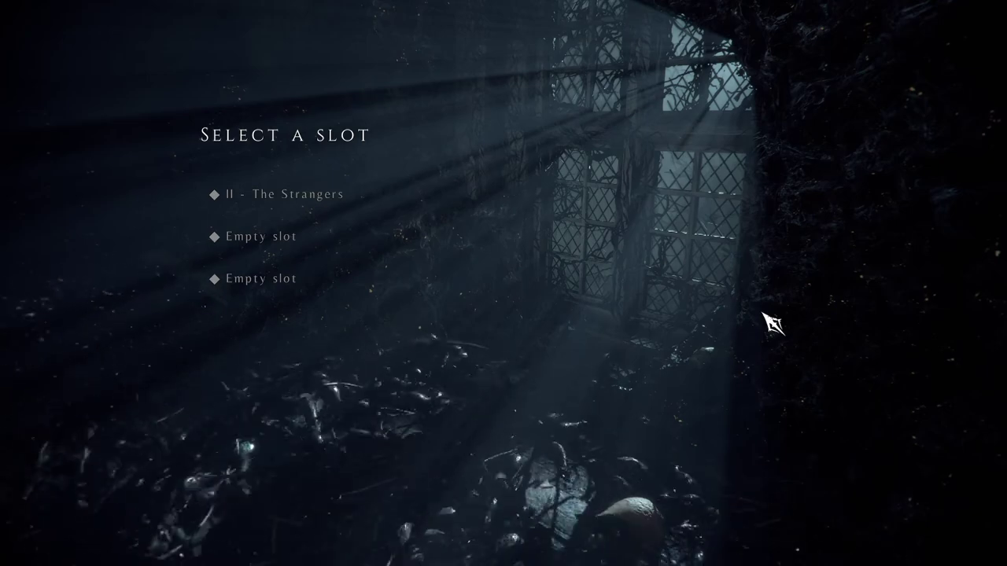
pyautogui.press('Down')
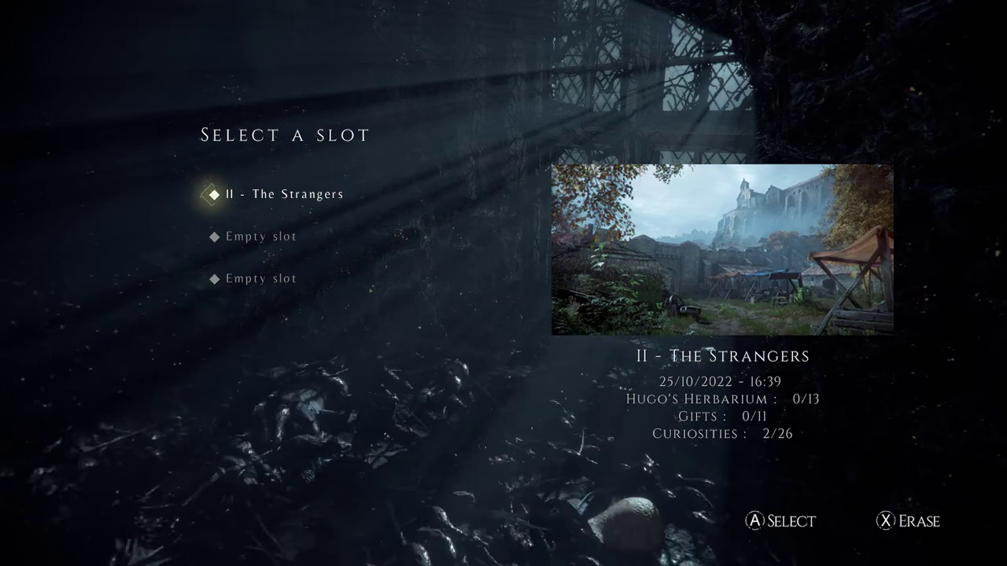
pyautogui.press('Escape')
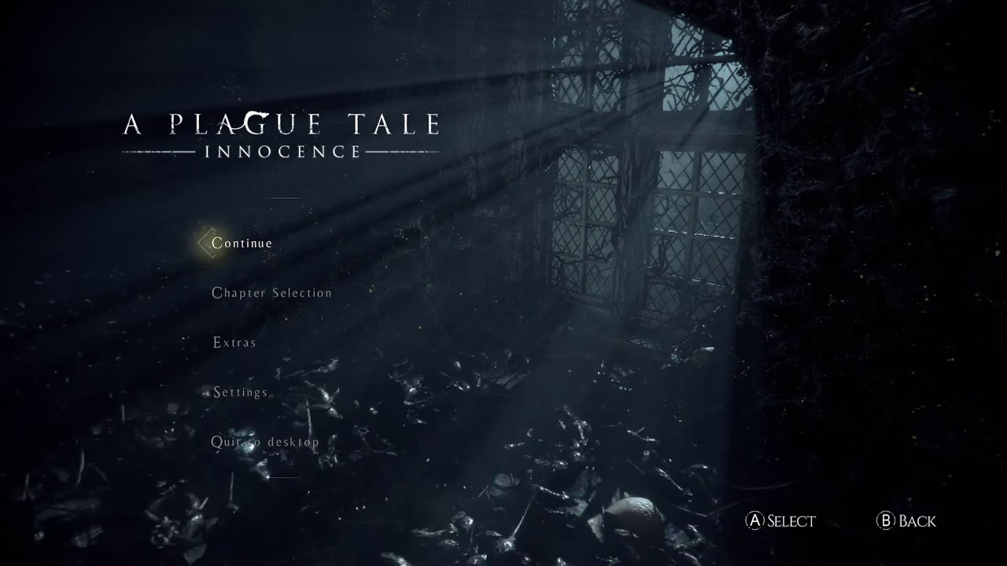
pyautogui.press('Return')
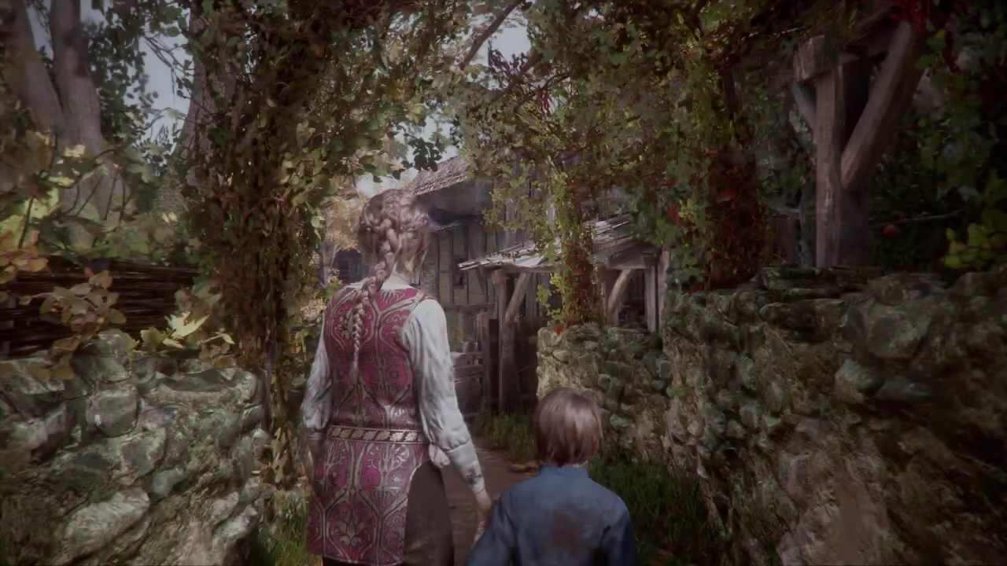
pyautogui.press('w')
pyautogui.press('w')
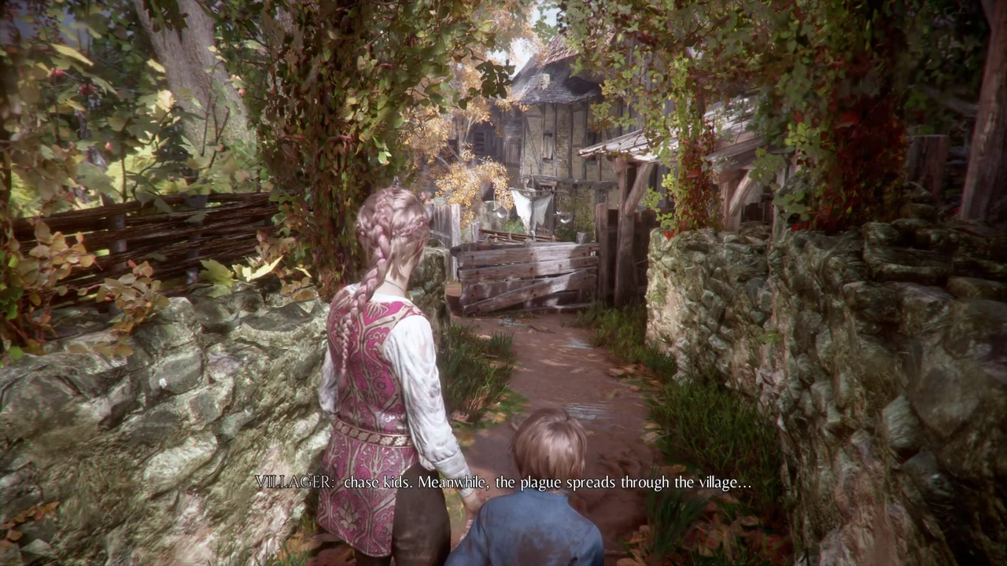
pyautogui.press('w')
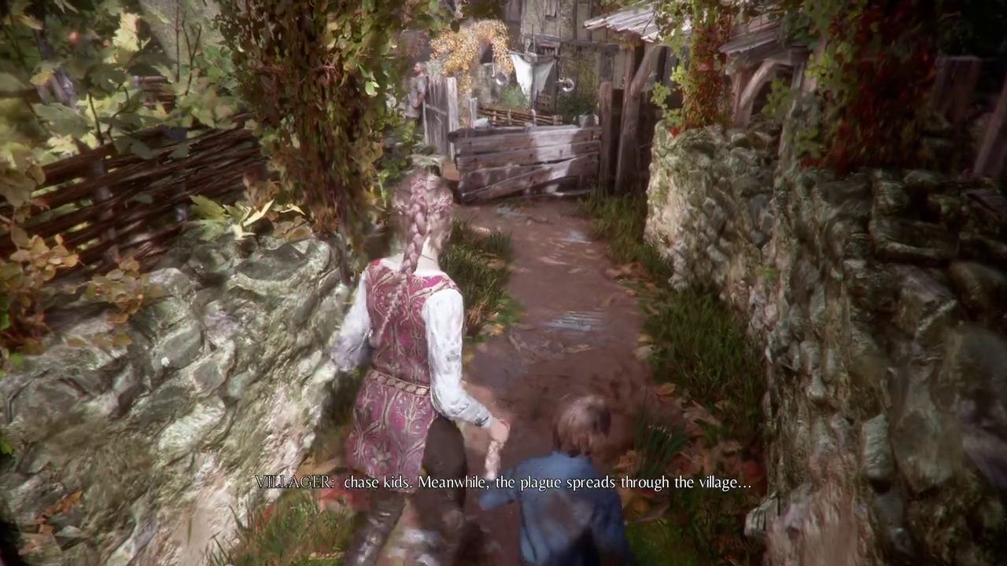
pyautogui.press('w')
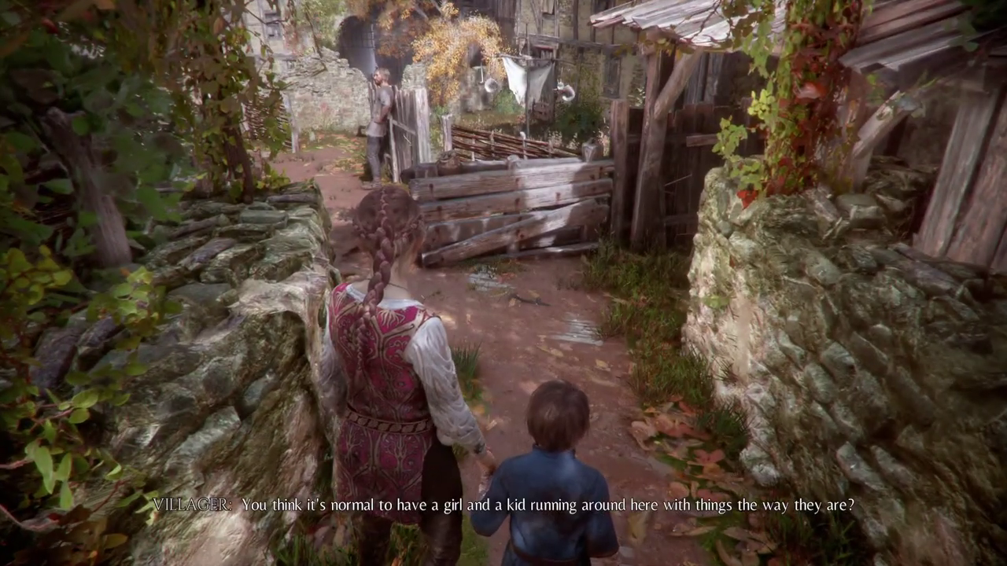
pyautogui.press('w')
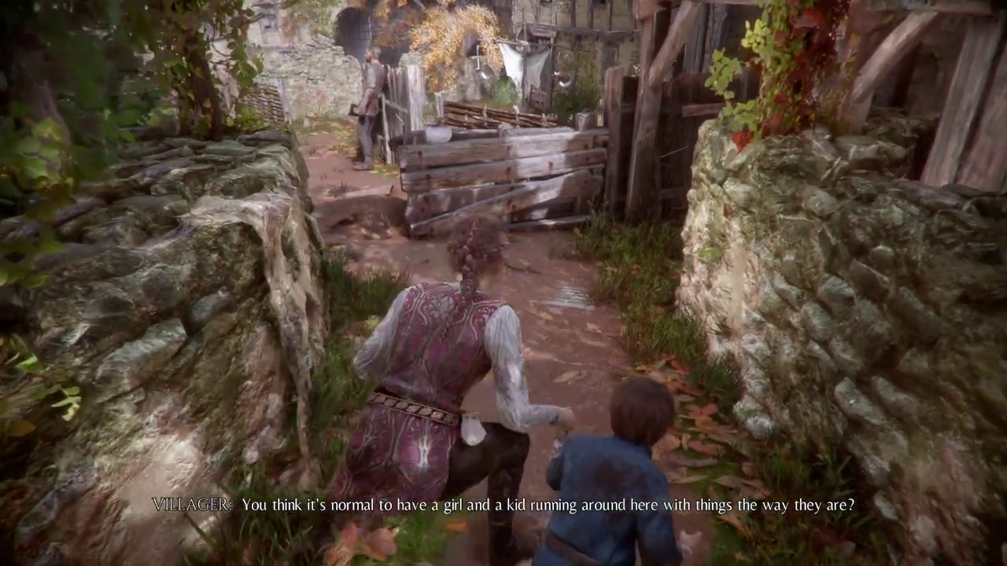
pyautogui.press('w')
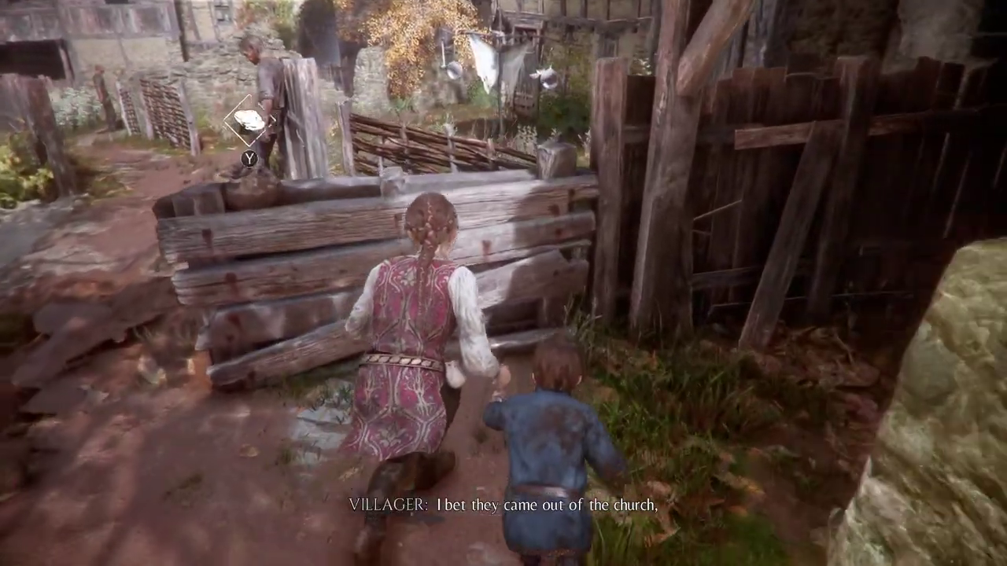
pyautogui.press('w')
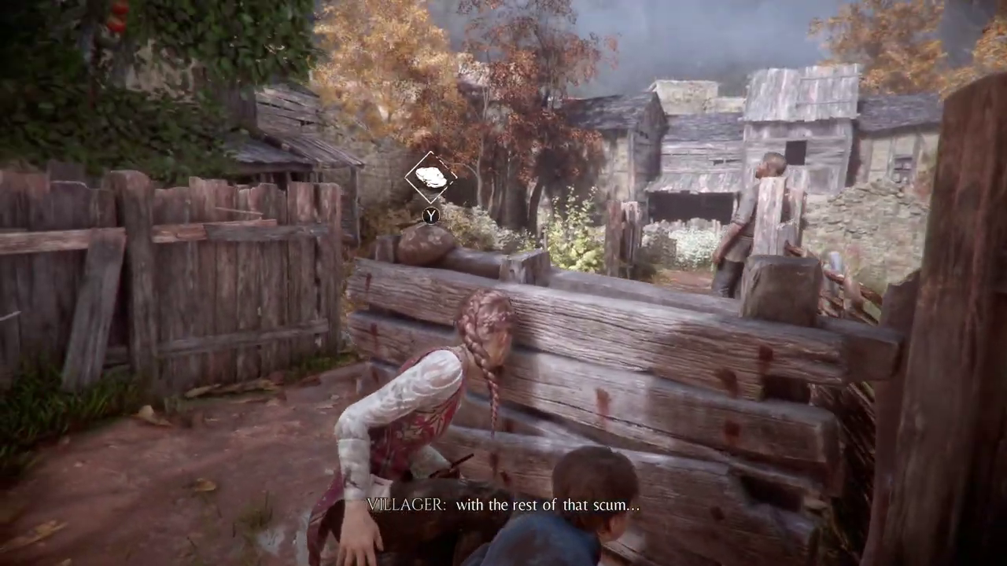
pyautogui.press('e')
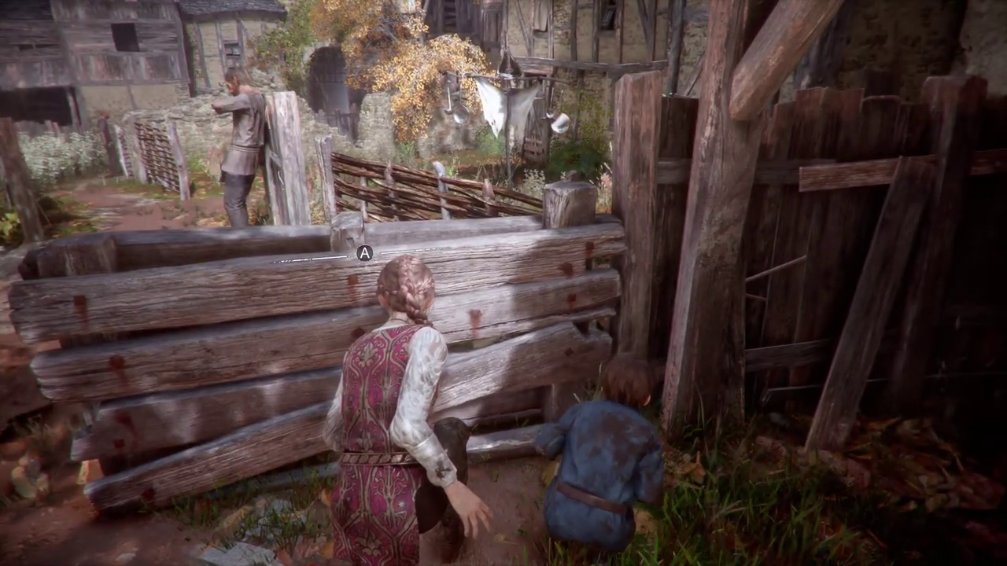
# Step: Examine the Rock and Pot descriptions in the game's item selection wheel
pyautogui.press('Tab')
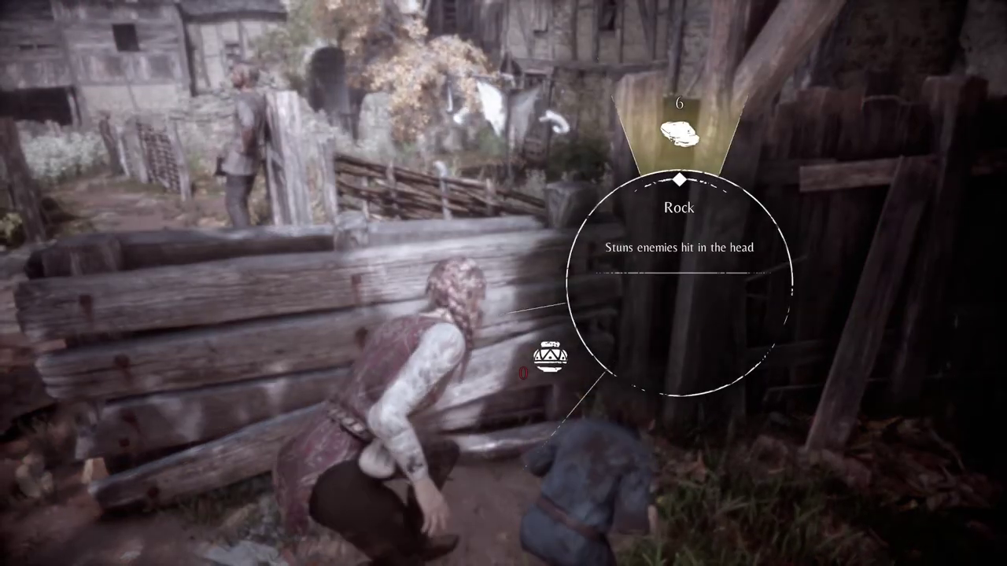
pyautogui.press('Tab')
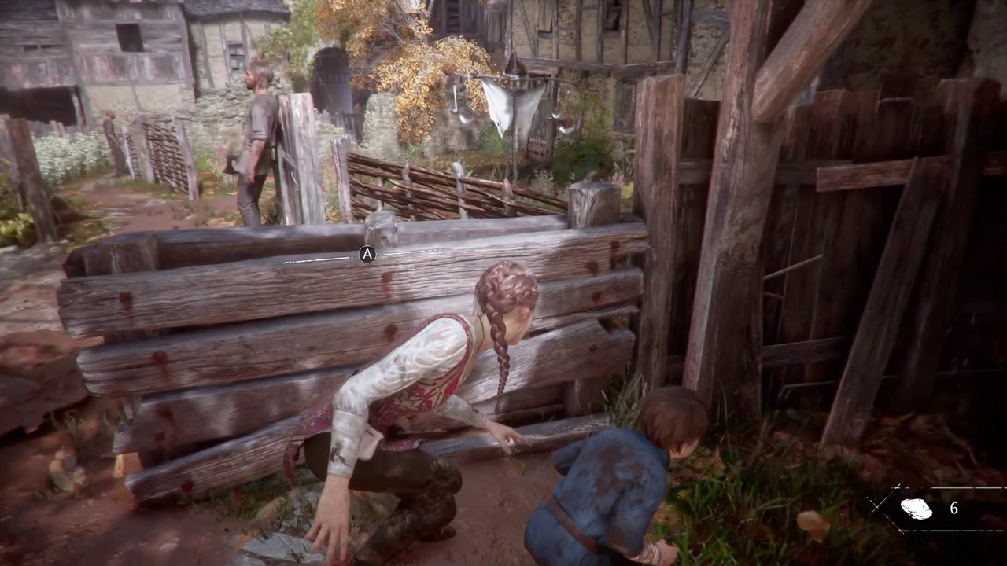
pyautogui.press('Tab')
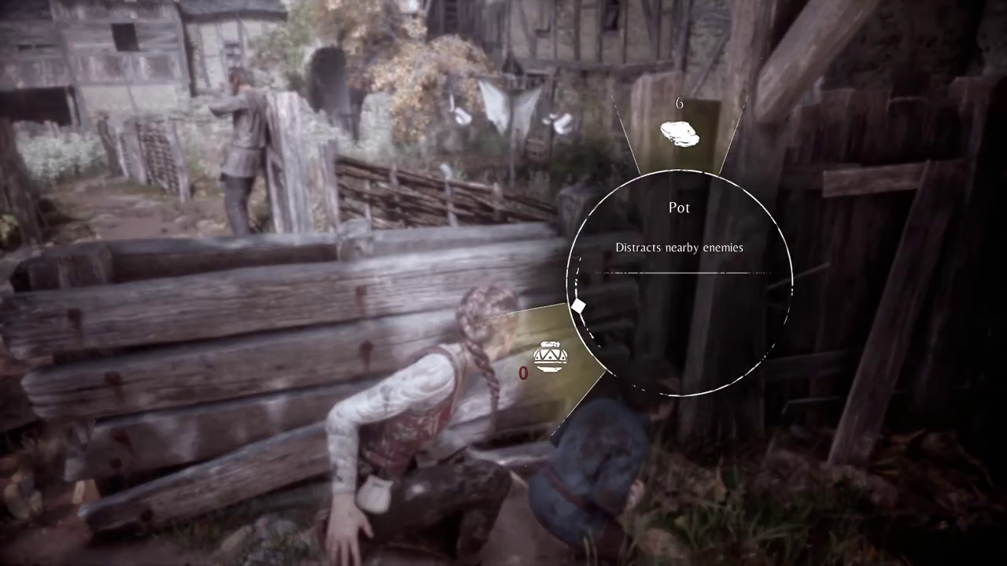
pyautogui.press('Tab')
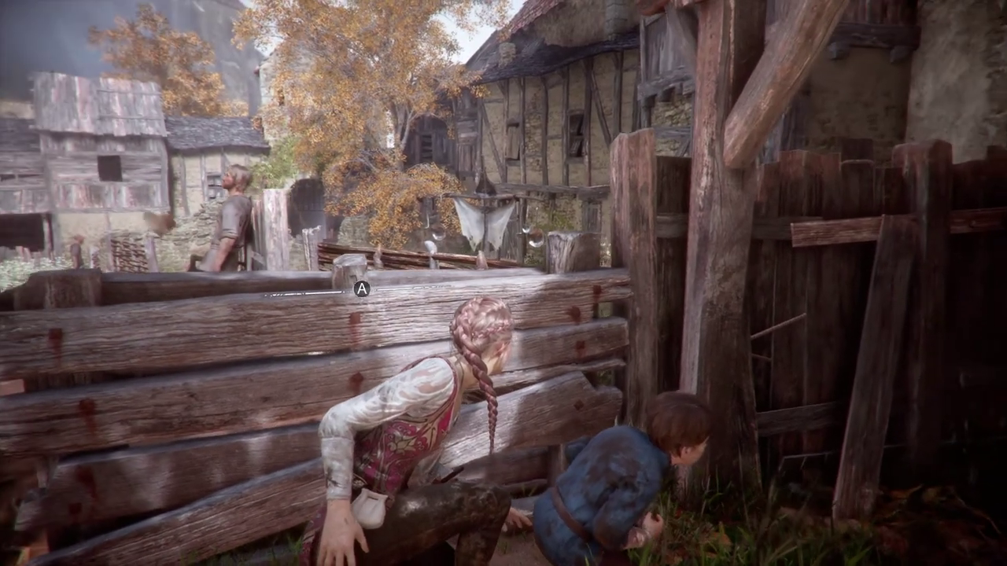
# Step: Equip the Pot from the item selection wheel while crouching behind the wooden fence
pyautogui.press('Tab')
pyautogui.press('Tab')
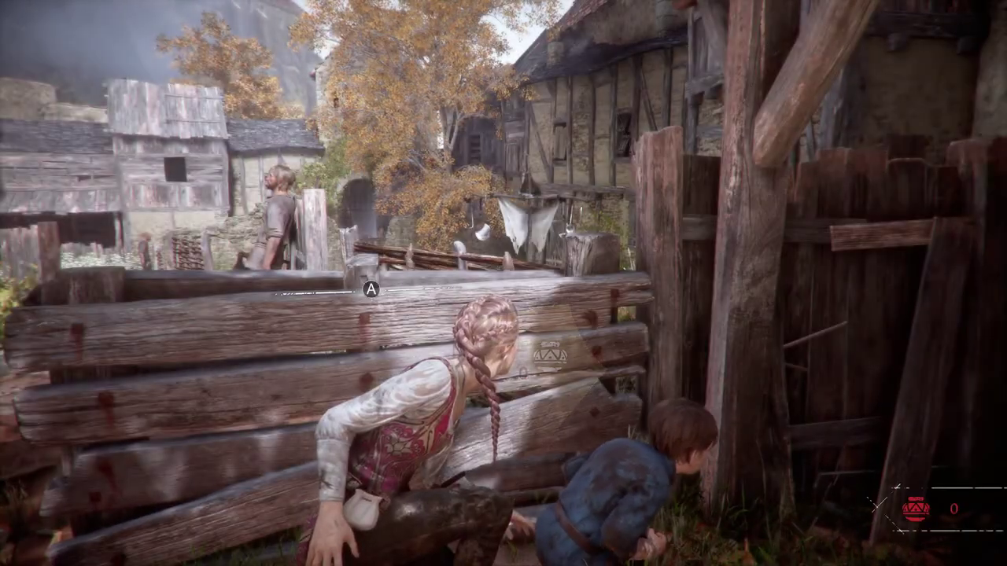
pyautogui.press('a')
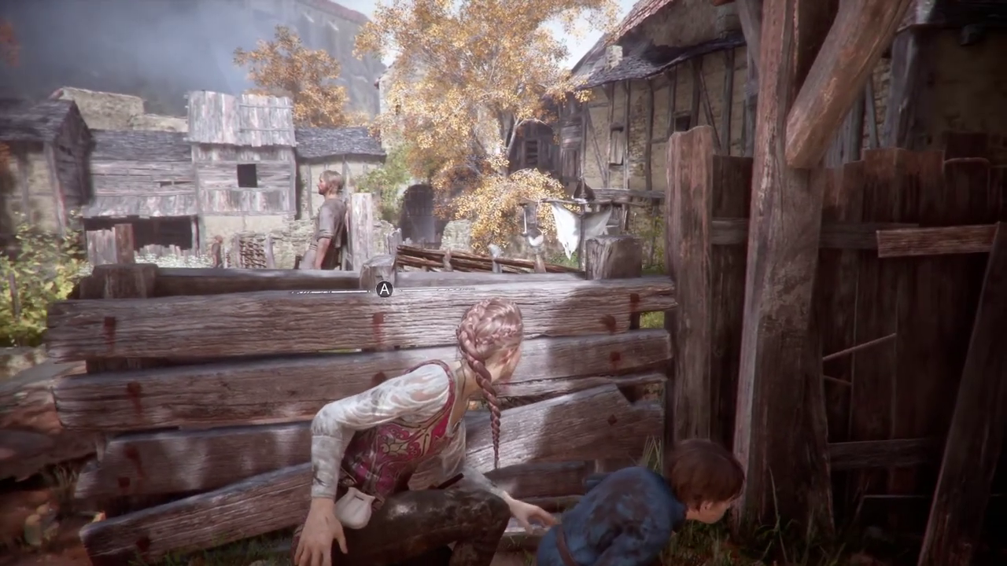
# Step: Equip the Pot in the flower field, throw it toward the tree to distract the villager, and move on through the passage
pyautogui.press('Tab')
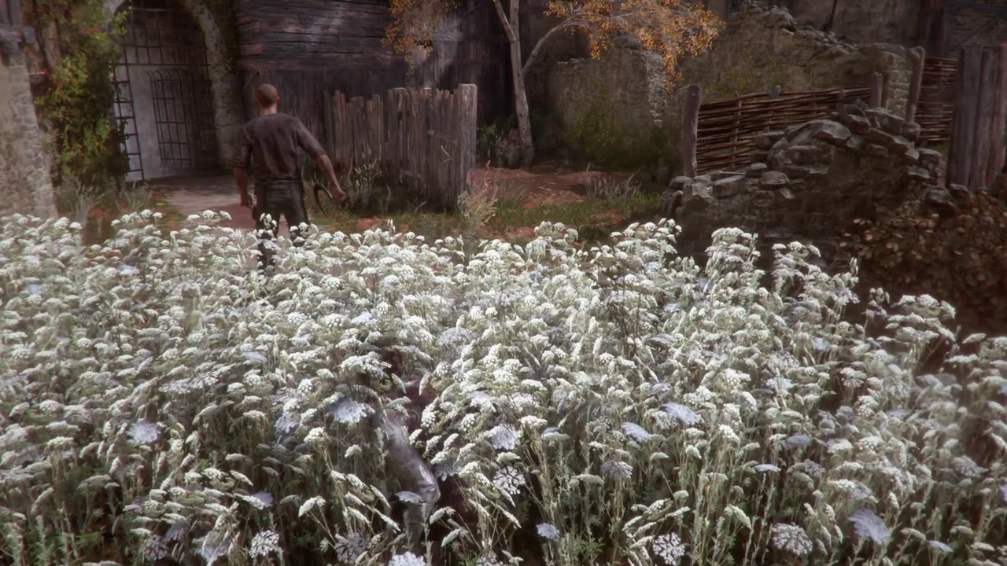
pyautogui.press('Tab')
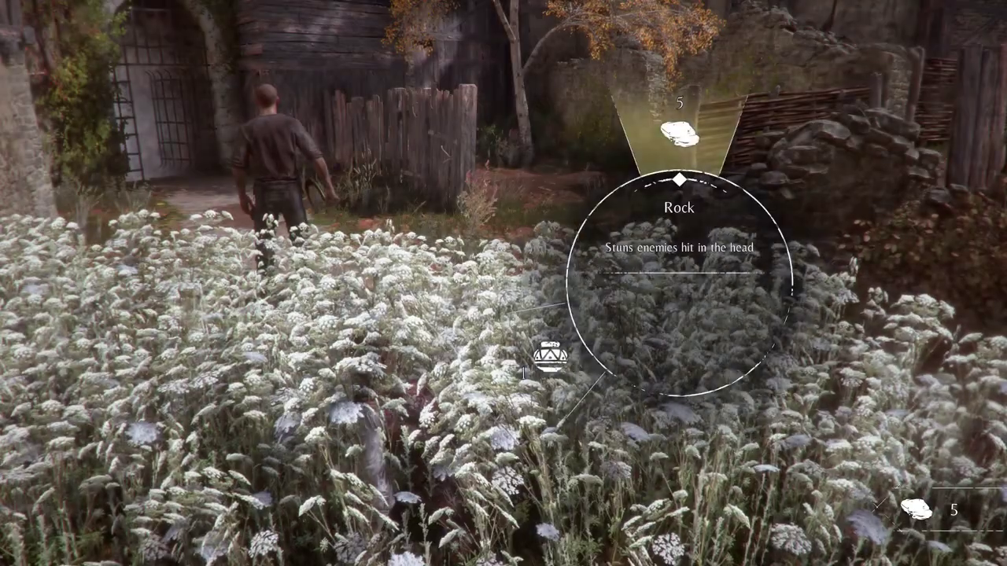
pyautogui.press('Tab')
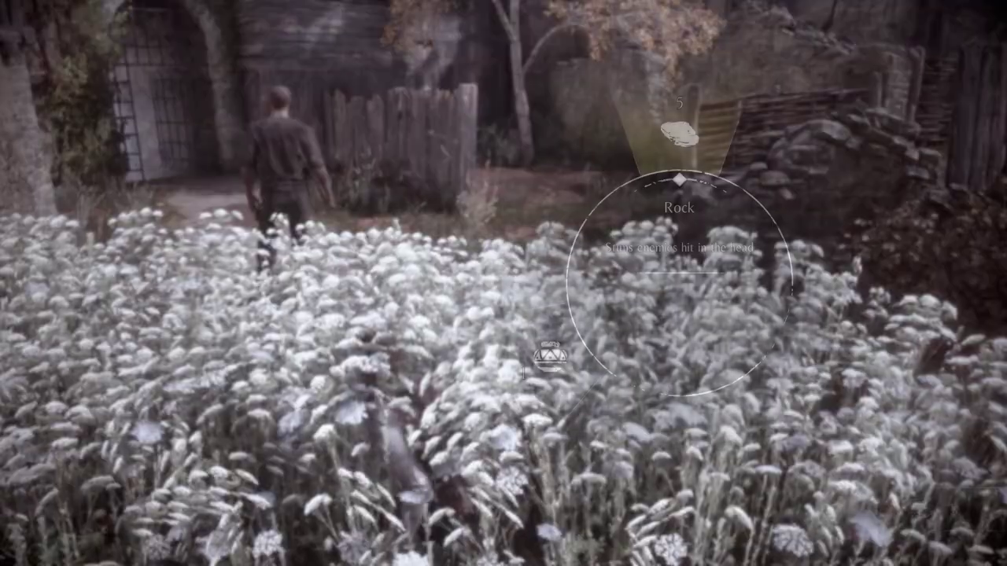
pyautogui.press('Tab')
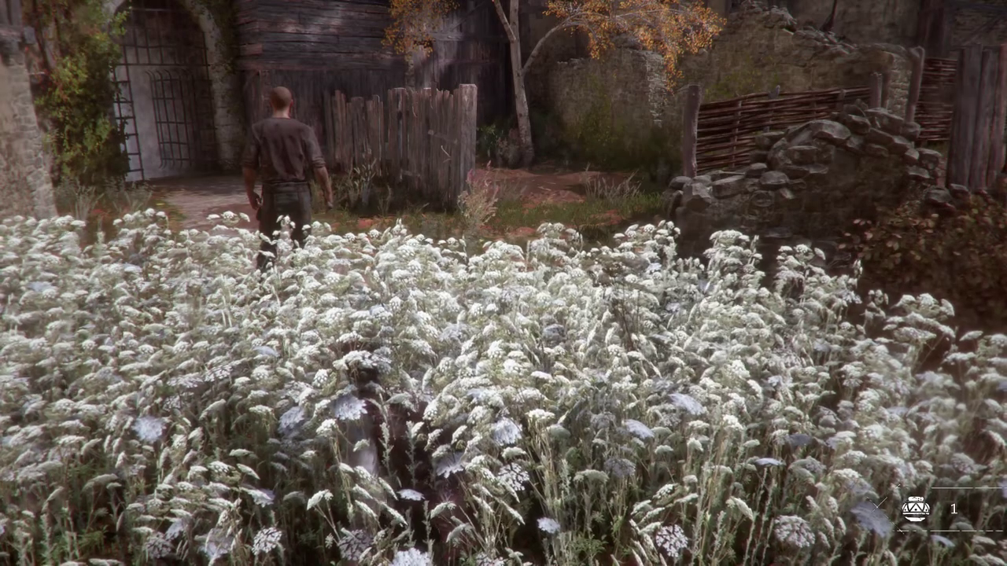
pyautogui.press('w')
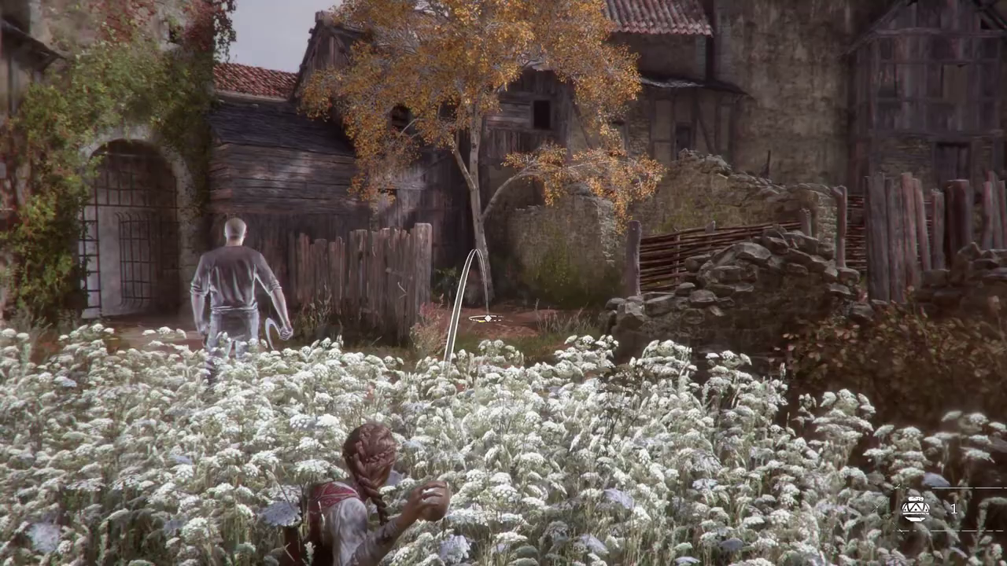
pyautogui.click(504, 284)
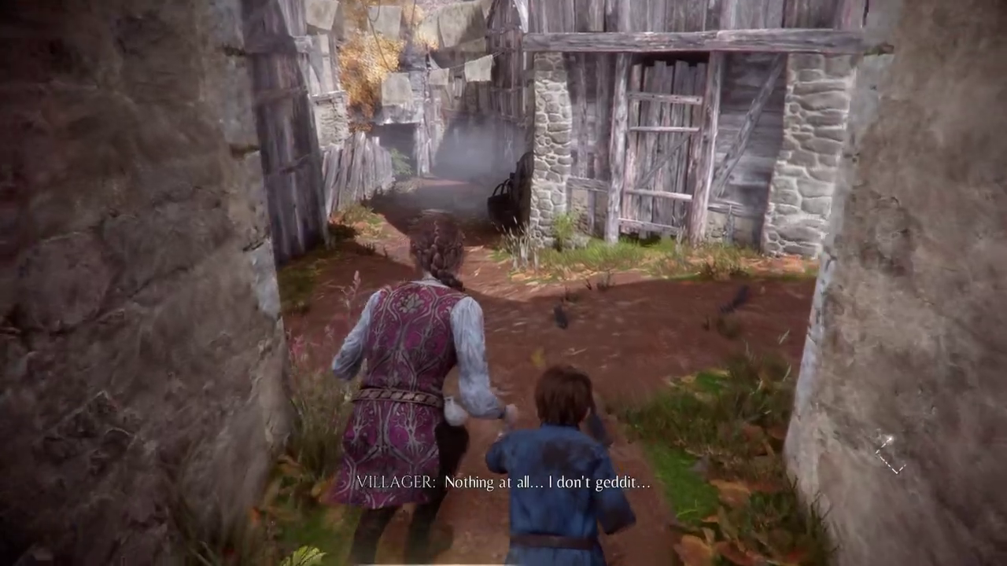
pyautogui.press('w')
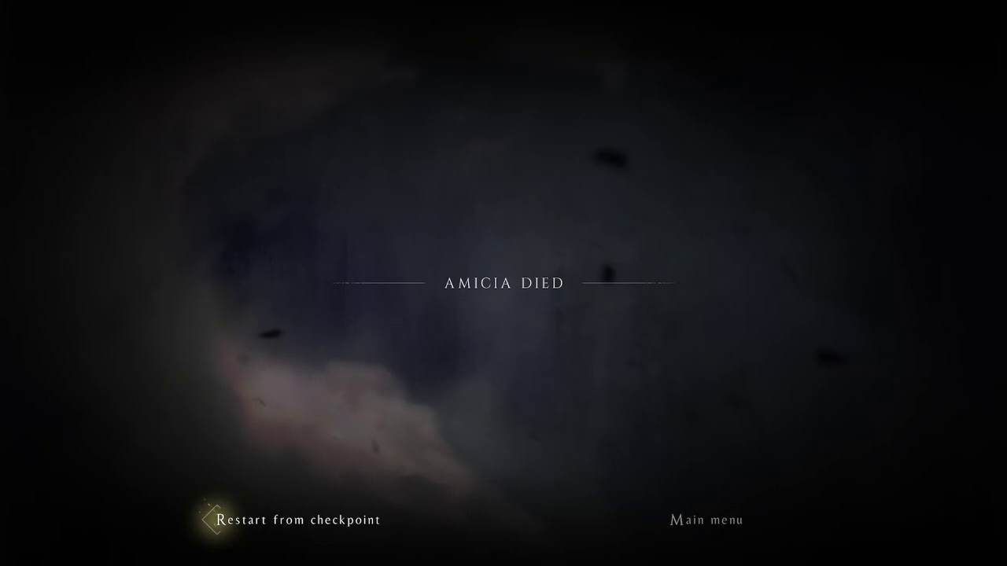
# Step: Leave the death screen for the game's main menu and confirm discarding unsaved progress
pyautogui.press('Right')
pyautogui.press('Return')
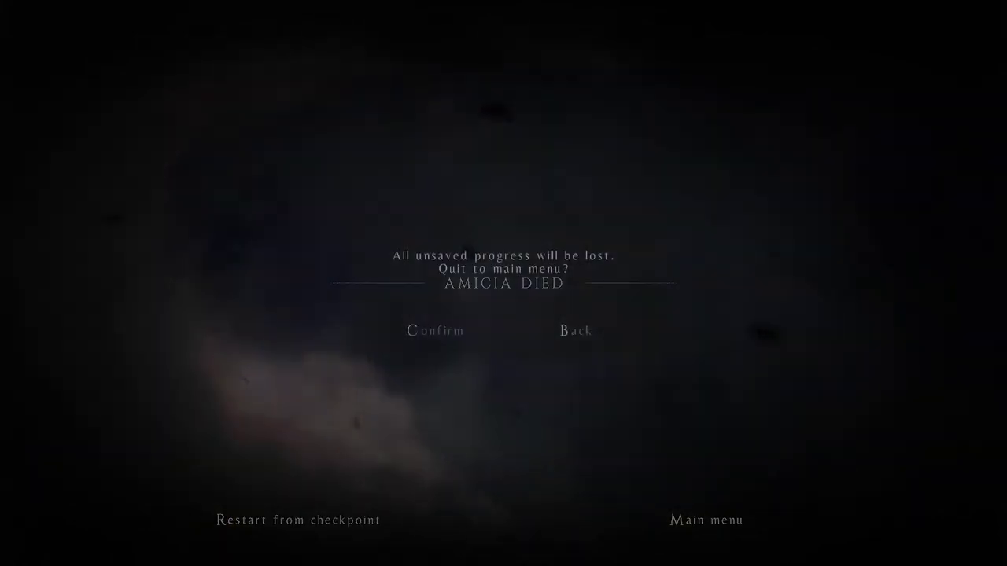
pyautogui.press('Left')
pyautogui.press('Return')
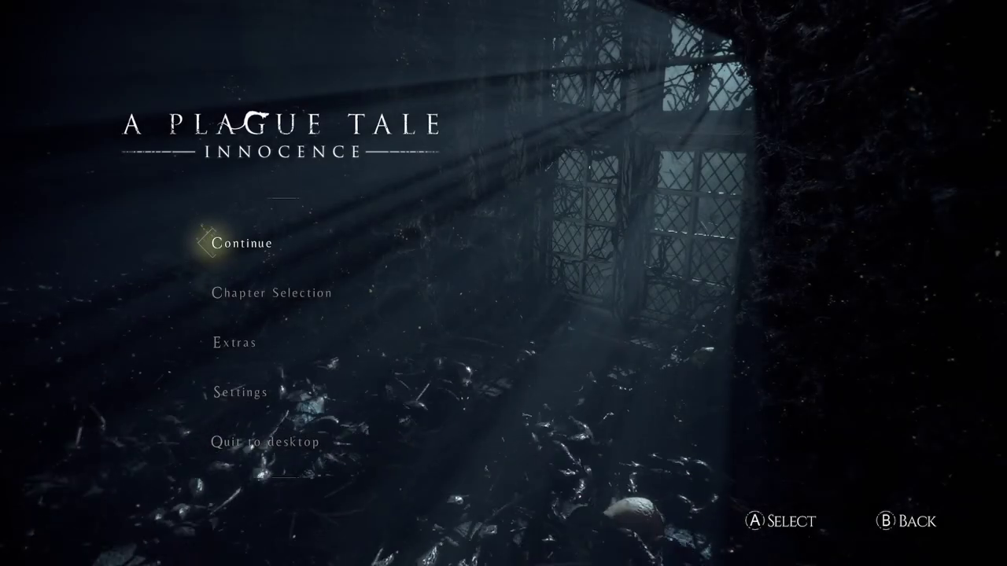
# Step: Quit A Plague Tale: Innocence to the desktop
pyautogui.press('Down')
pyautogui.press('Up')
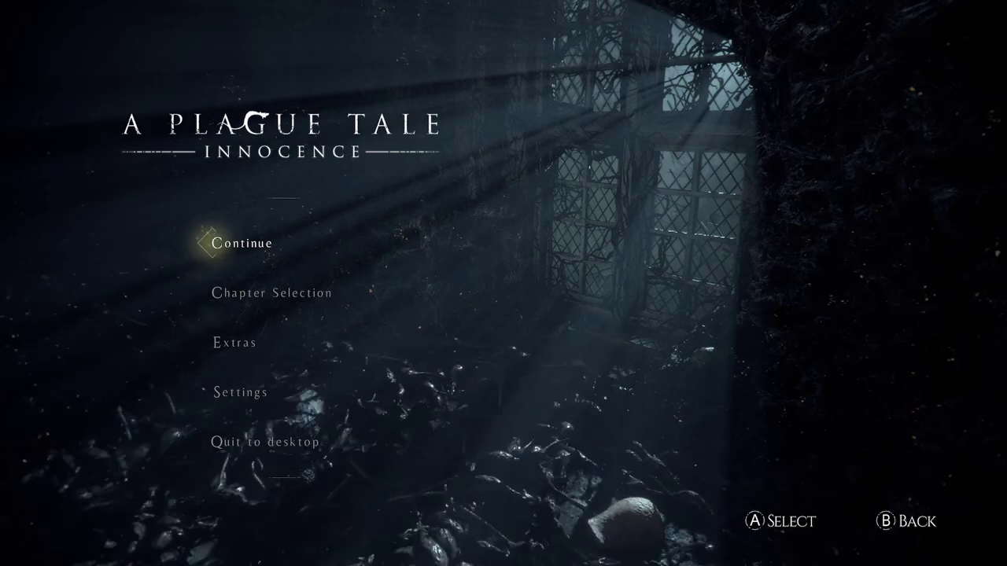
pyautogui.press('Up')
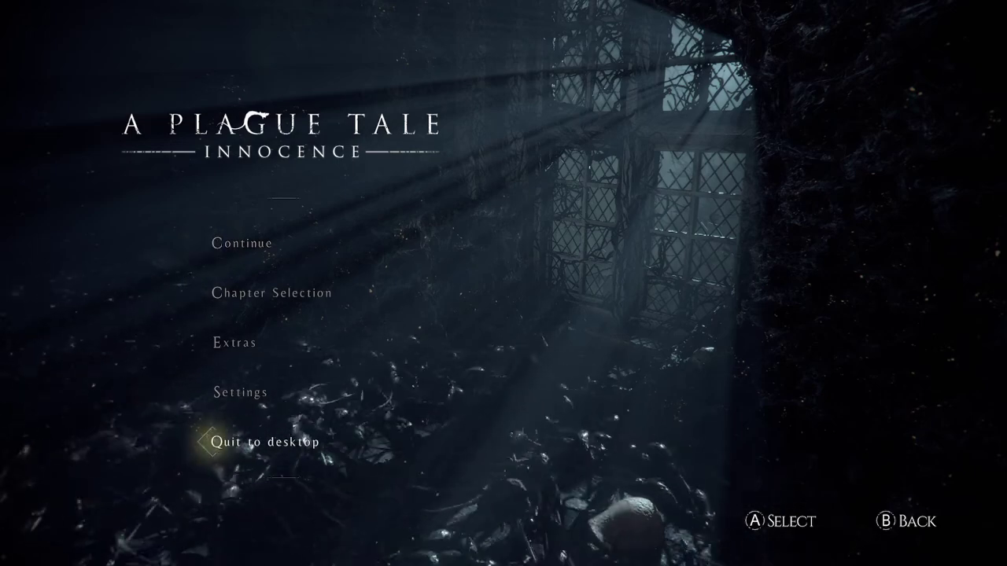
pyautogui.press('Return')
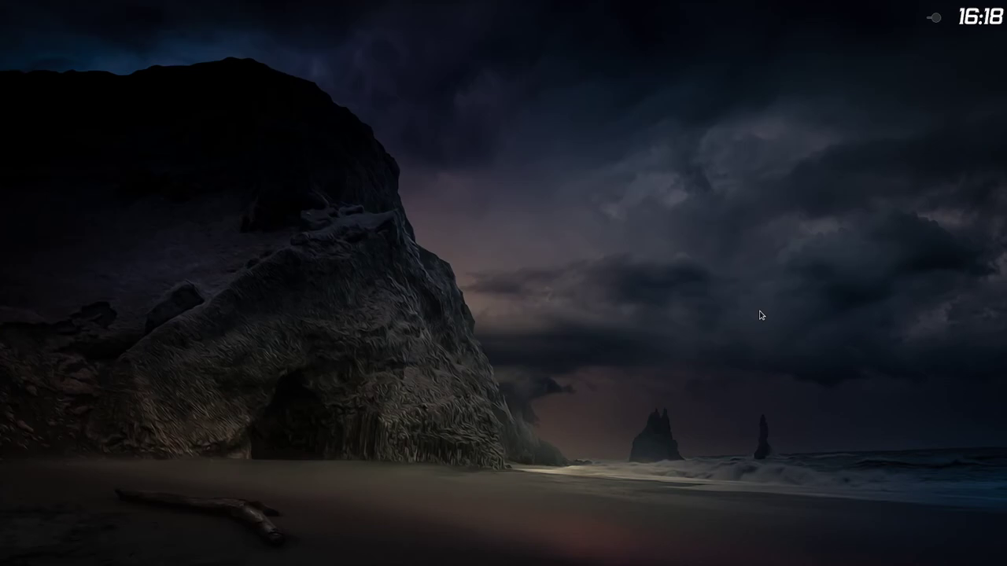
# Step: Launch Marvel's Spider-Man Remastered from the running Steam client's recent games
pyautogui.moveTo(830, 563)
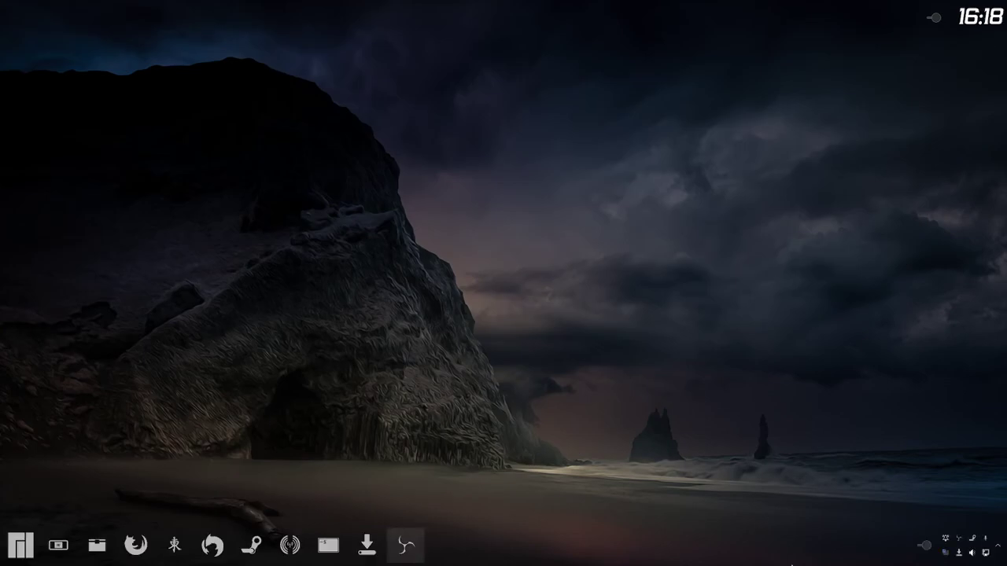
pyautogui.rightClick(972, 543)
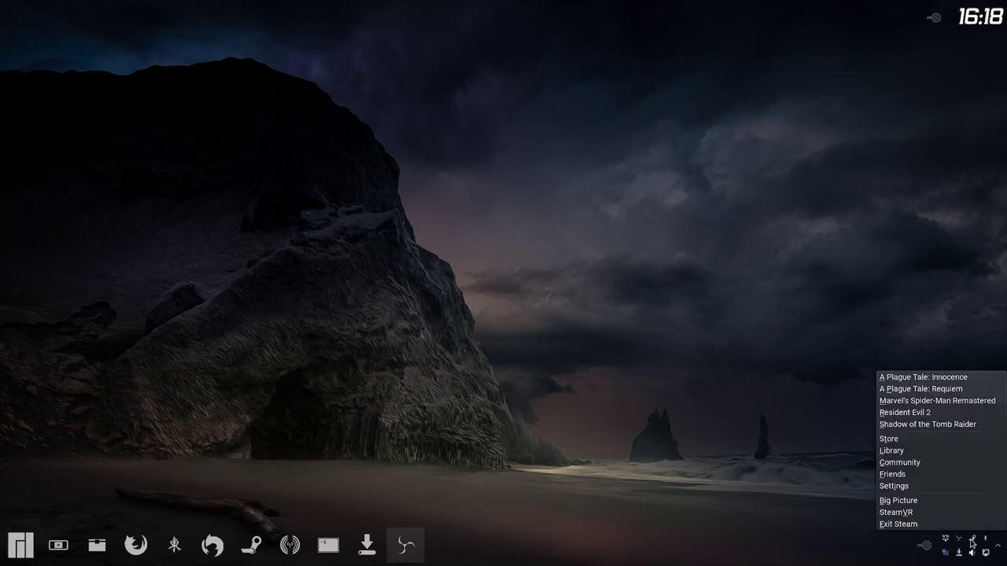
pyautogui.click(955, 403)
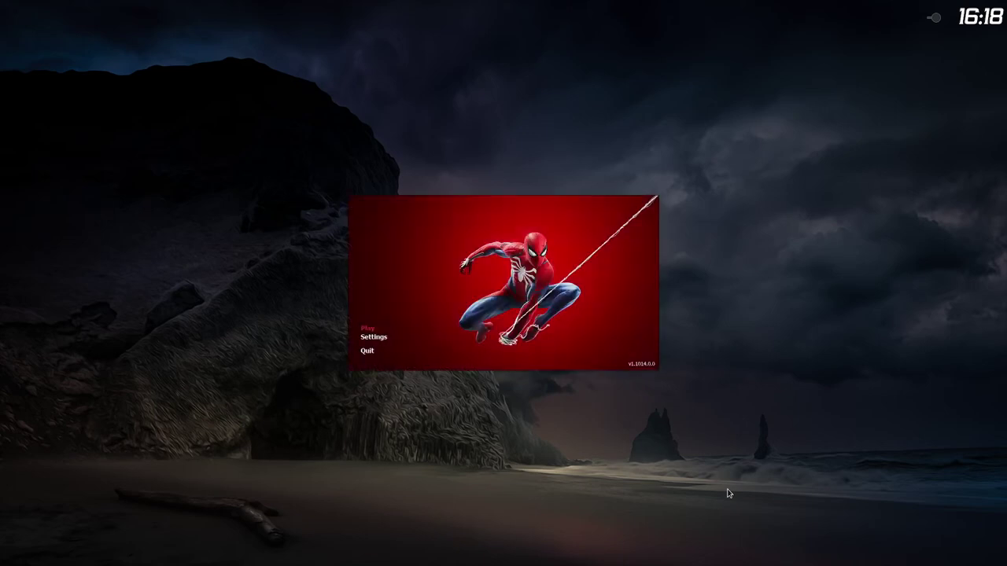
# Step: Examine the Display and Graphics settings in the Spider-Man launcher's setup window, and accept them
pyautogui.click(373, 338)
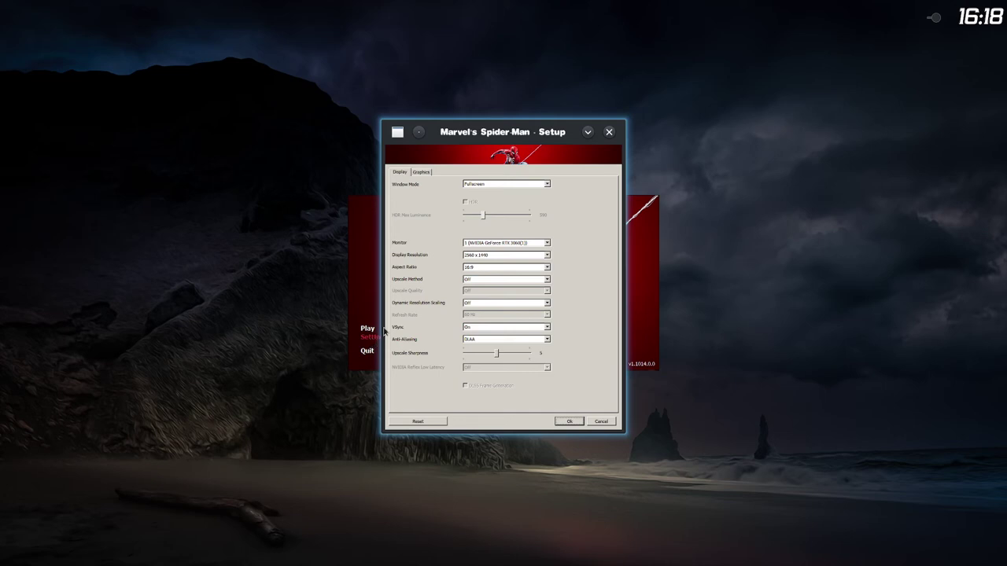
pyautogui.click(422, 173)
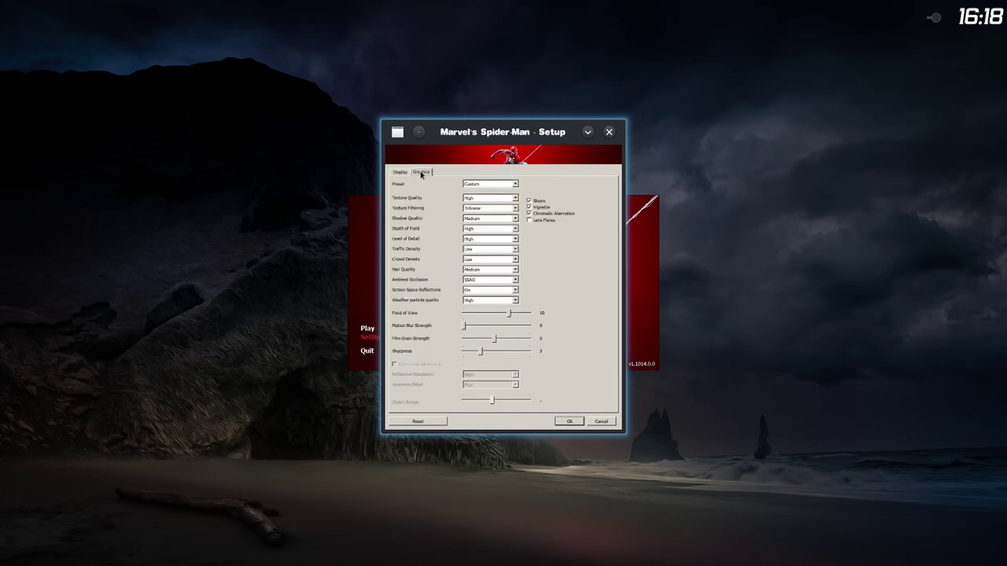
pyautogui.click(401, 172)
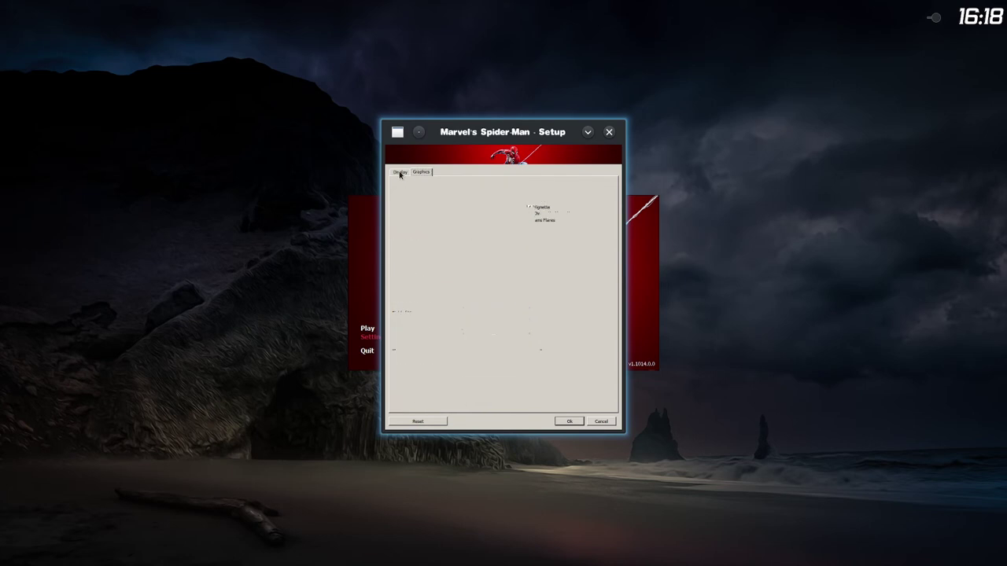
pyautogui.click(571, 423)
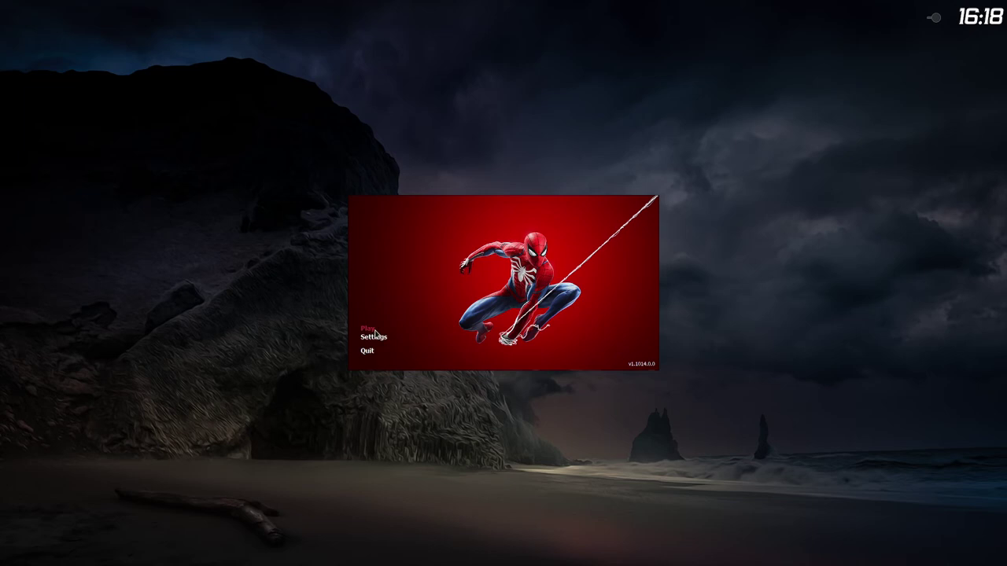
# Step: Start playing Marvel's Spider-Man from its launcher and dismiss the graphics driver warning
pyautogui.click(368, 329)
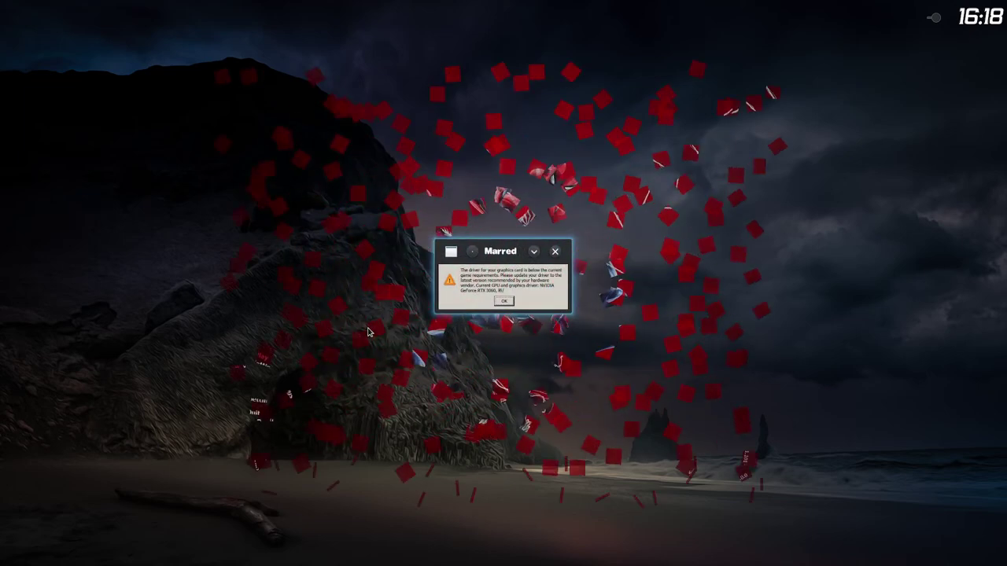
pyautogui.click(501, 302)
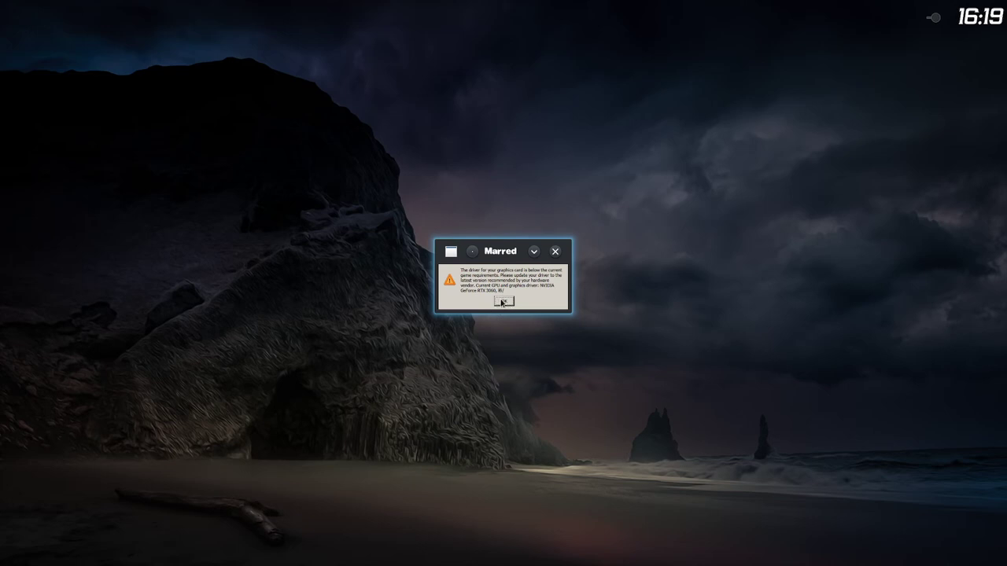
pyautogui.click(501, 301)
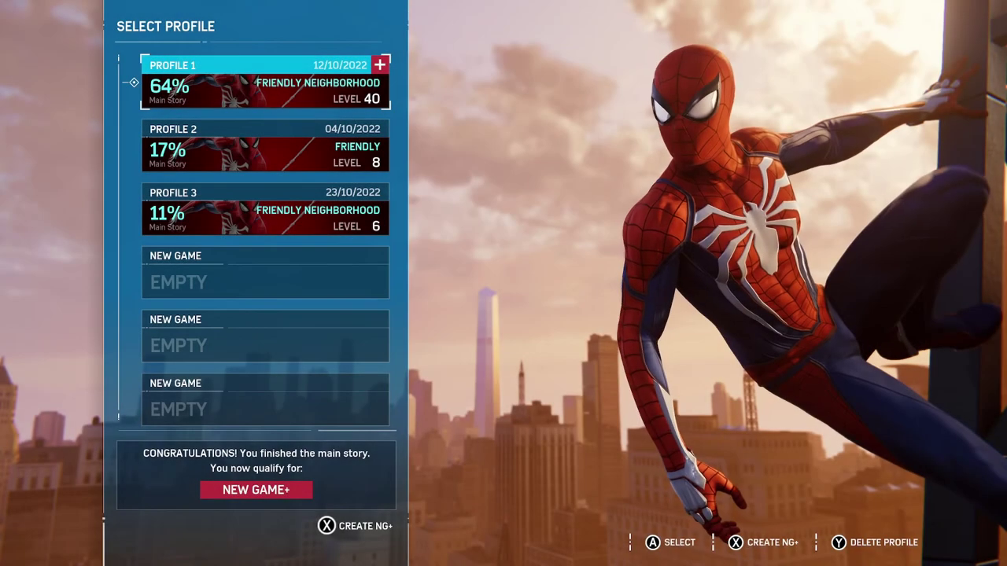
# Step: Examine the difficulty levels for a new game in the first empty profile slot, and return to profile selection
pyautogui.click(266, 146)
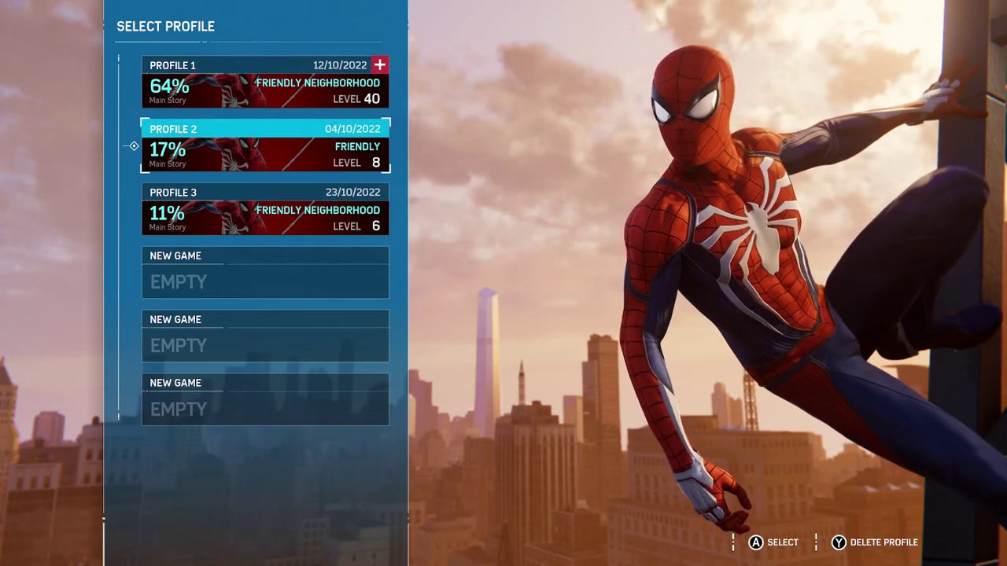
pyautogui.click(265, 208)
pyautogui.click(266, 272)
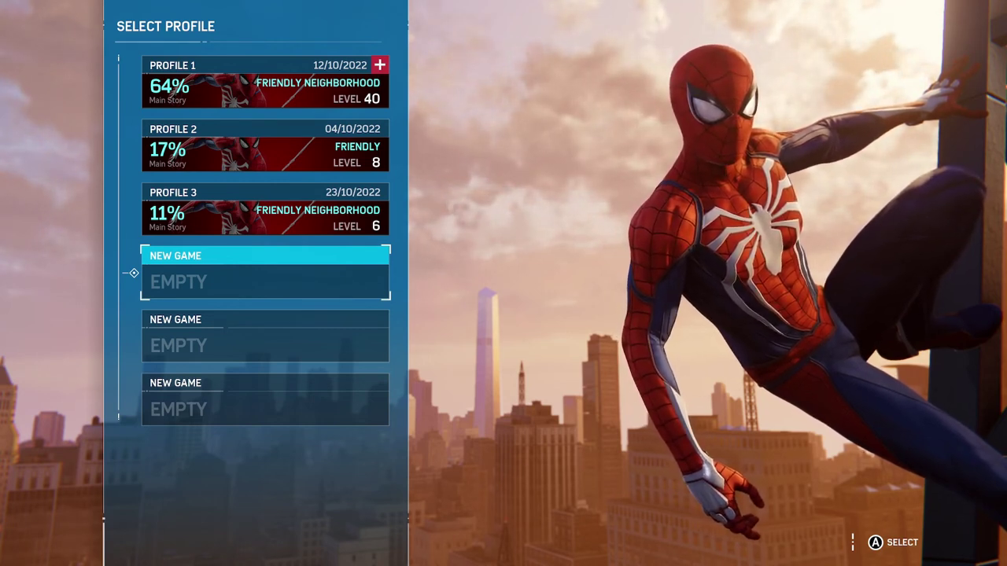
pyautogui.press('Return')
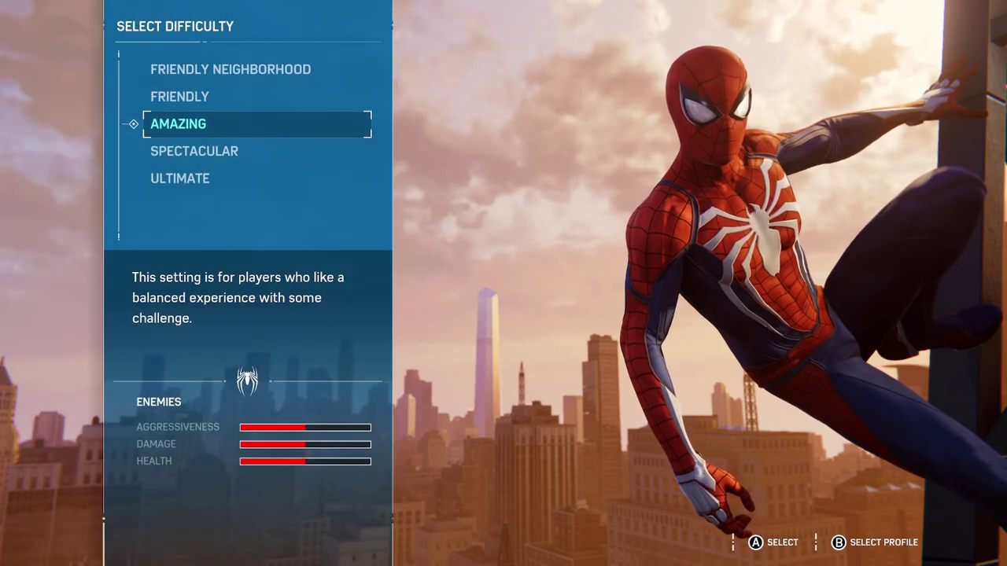
pyautogui.press('Up')
pyautogui.press('Up')
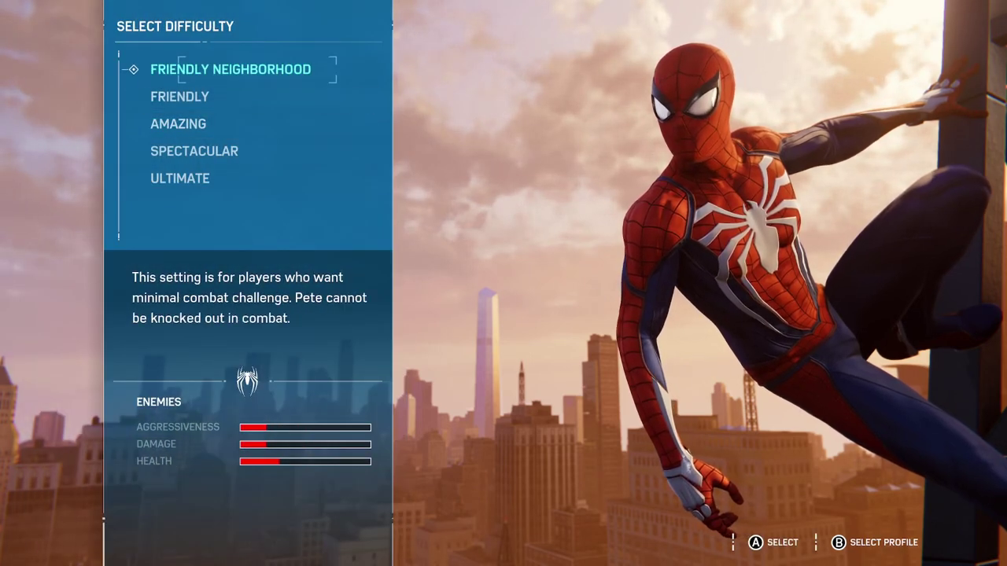
pyautogui.press('Down')
pyautogui.press('Down')
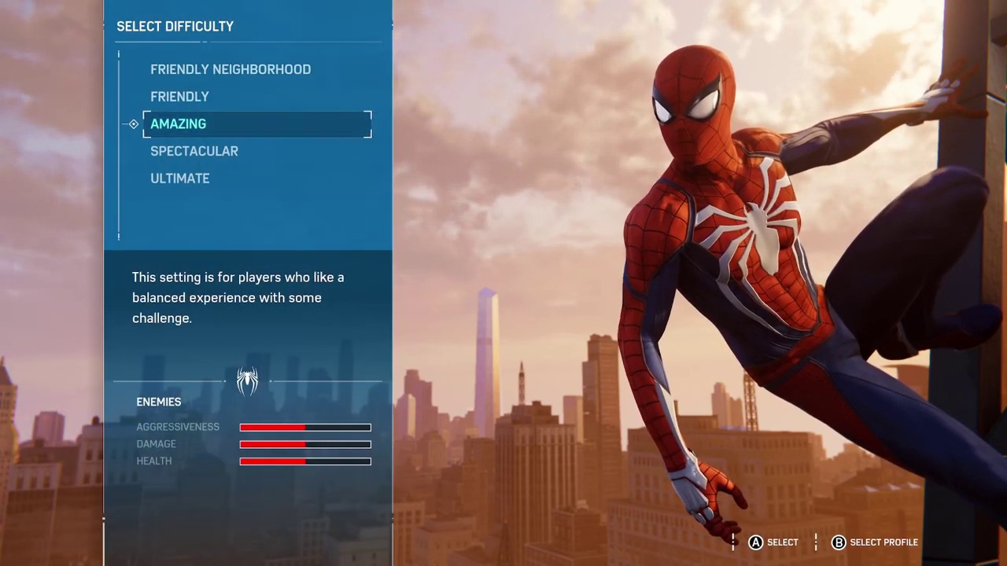
pyautogui.press('Down')
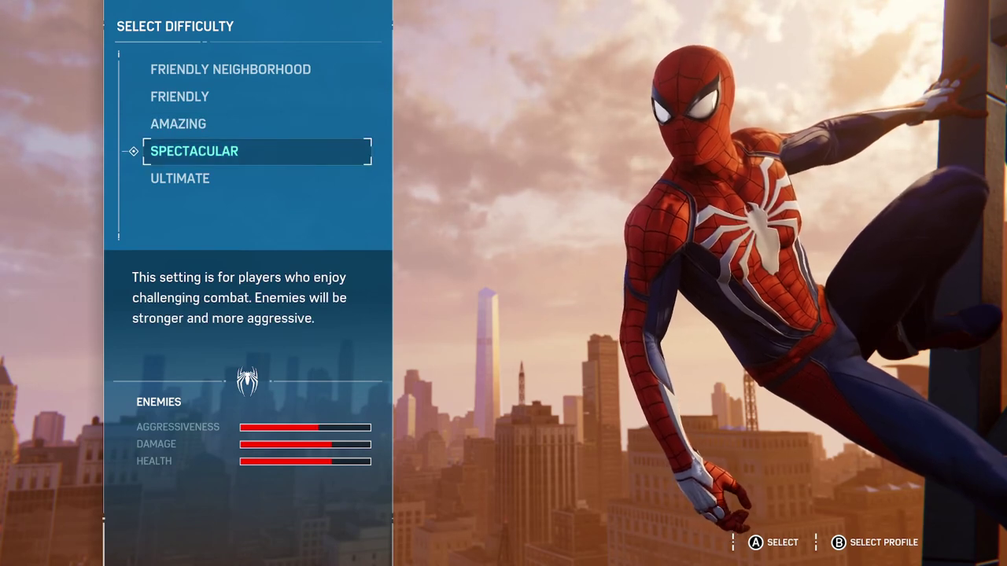
pyautogui.press('Escape')
# Step: Select Profile 3 and continue its saved game
pyautogui.press('Up')
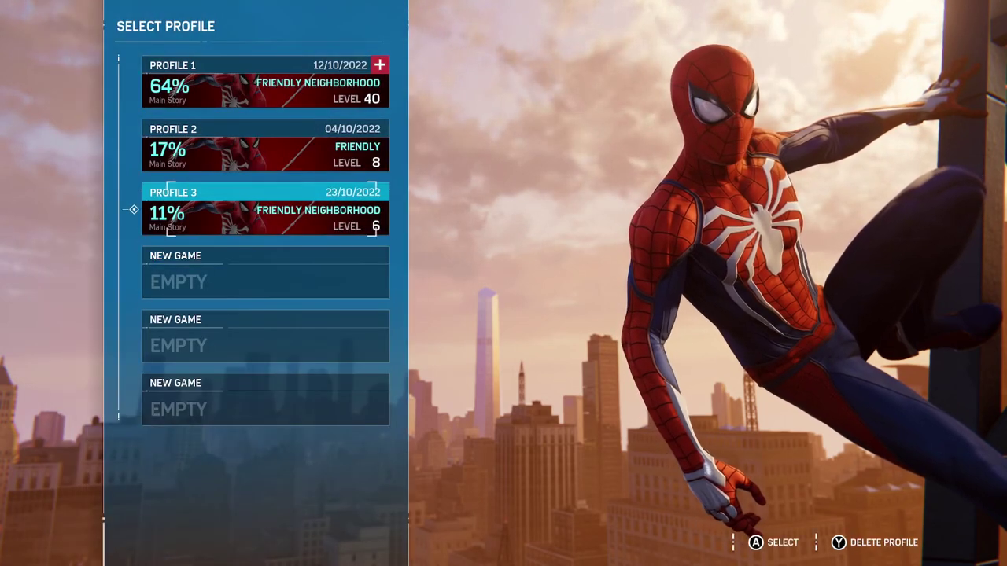
pyautogui.press('Return')
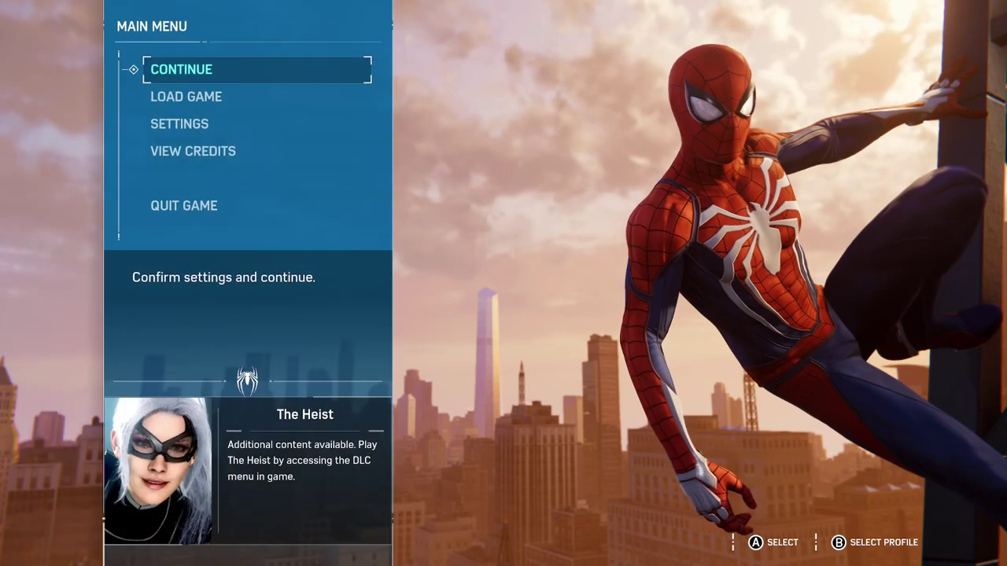
pyautogui.press('Down')
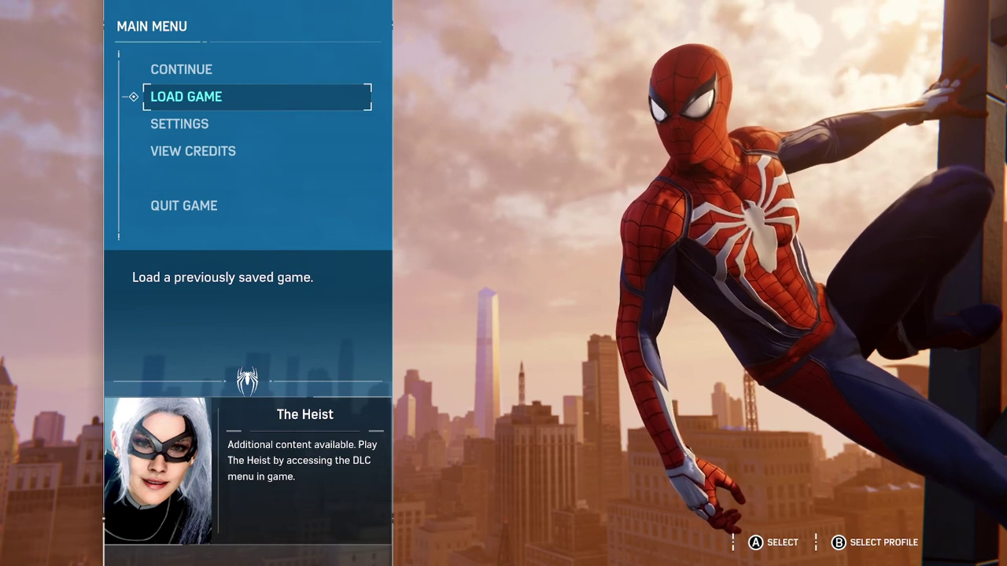
pyautogui.press('Up')
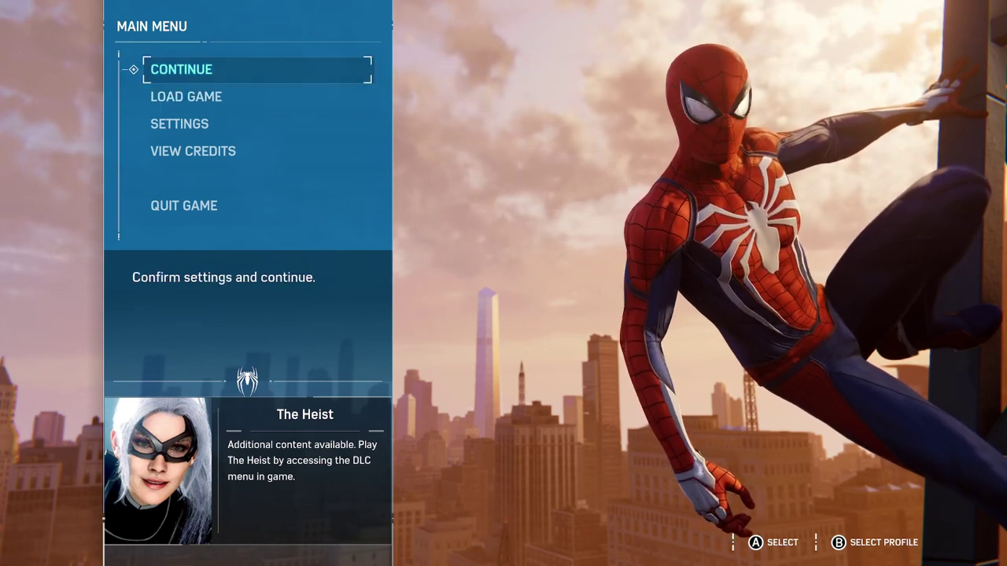
pyautogui.press('Return')
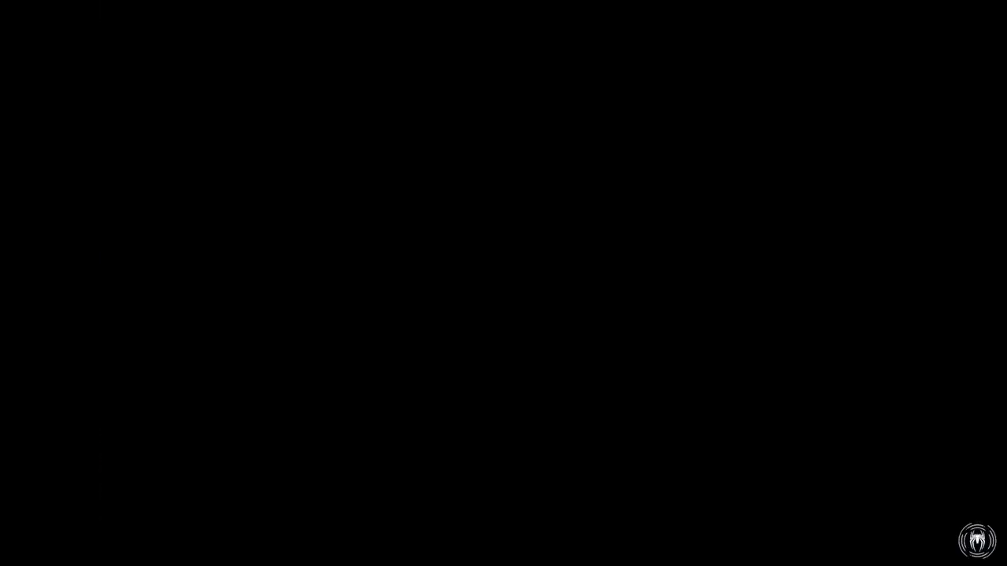